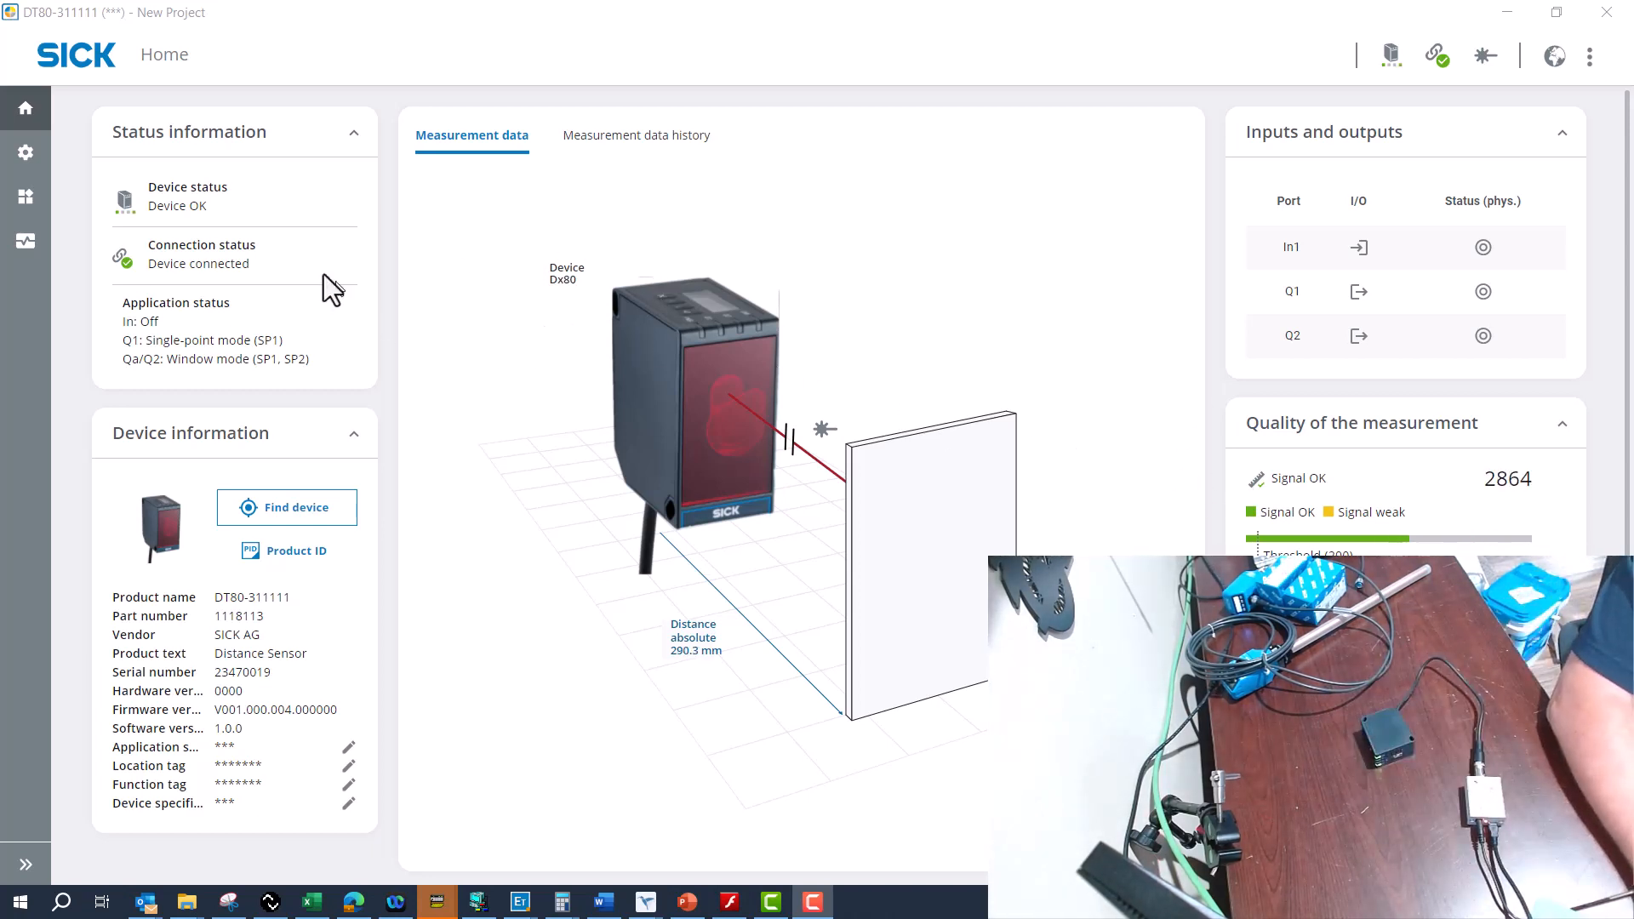
Open the sensor's Basic settings and review the measurement, filter, error handling and distance resolution options
mouse_move(23, 157)
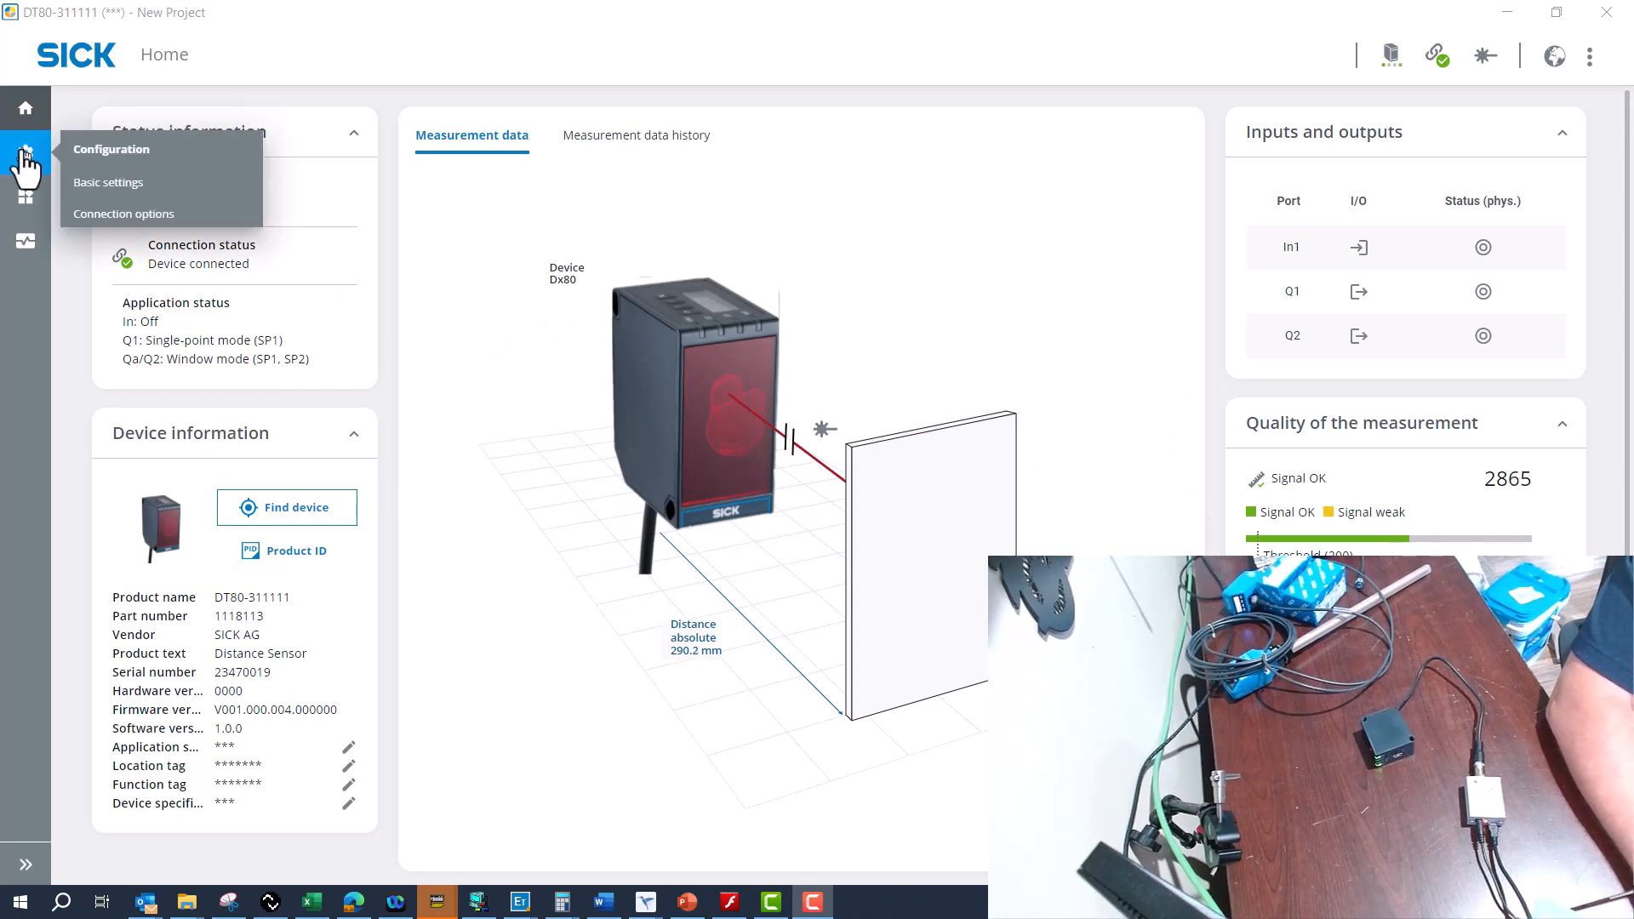
mouse_move(26, 196)
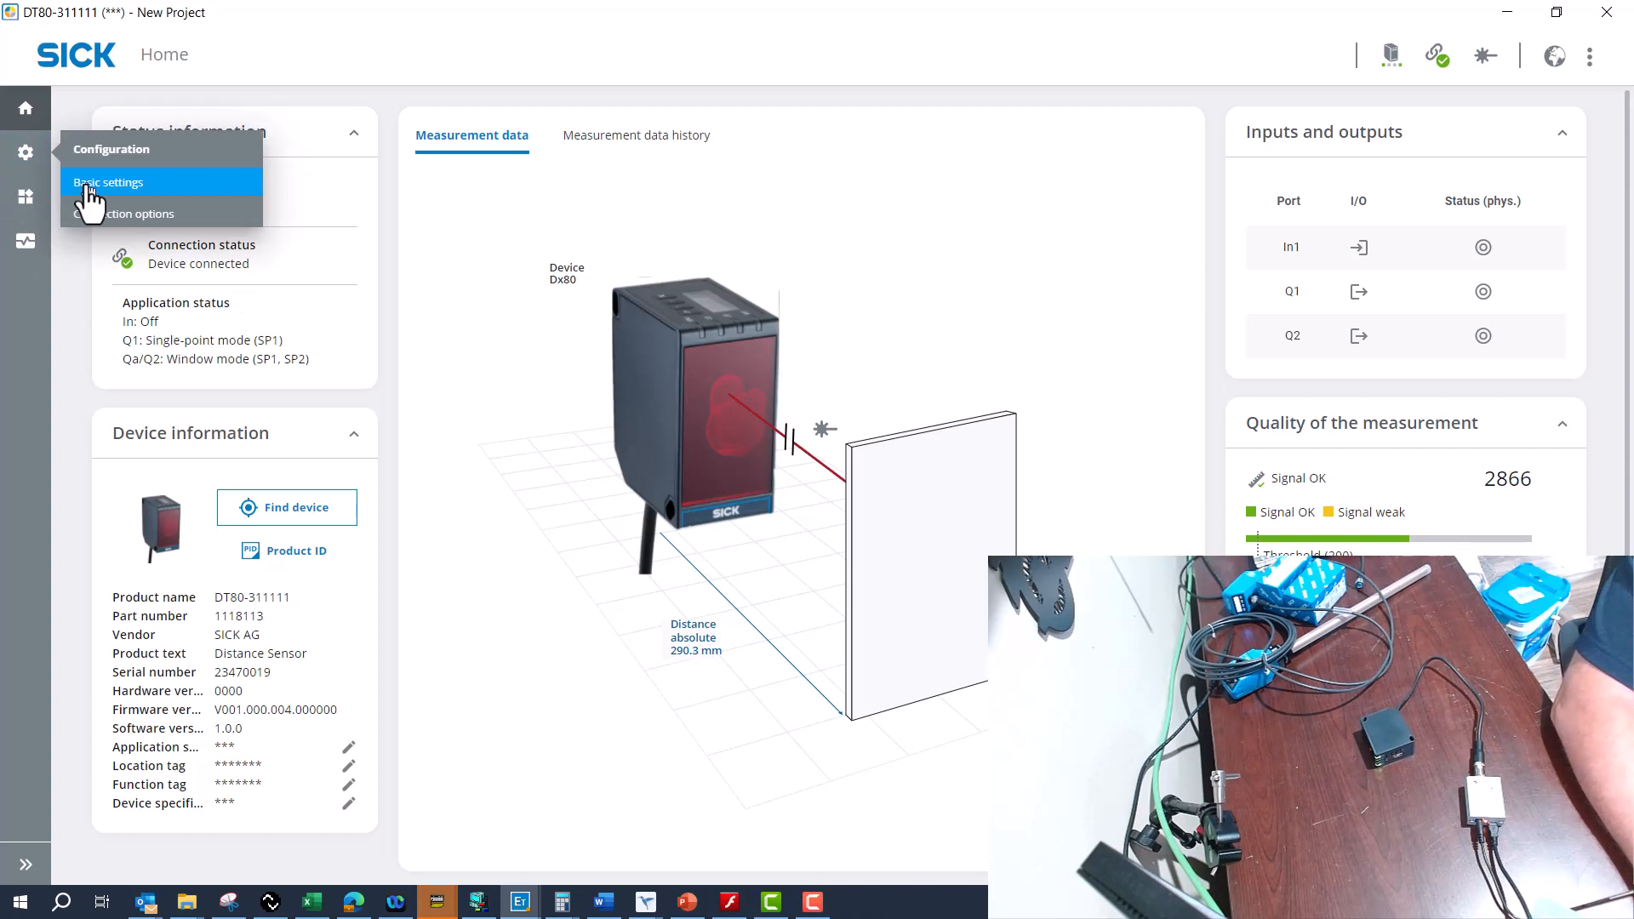
left_click(88, 187)
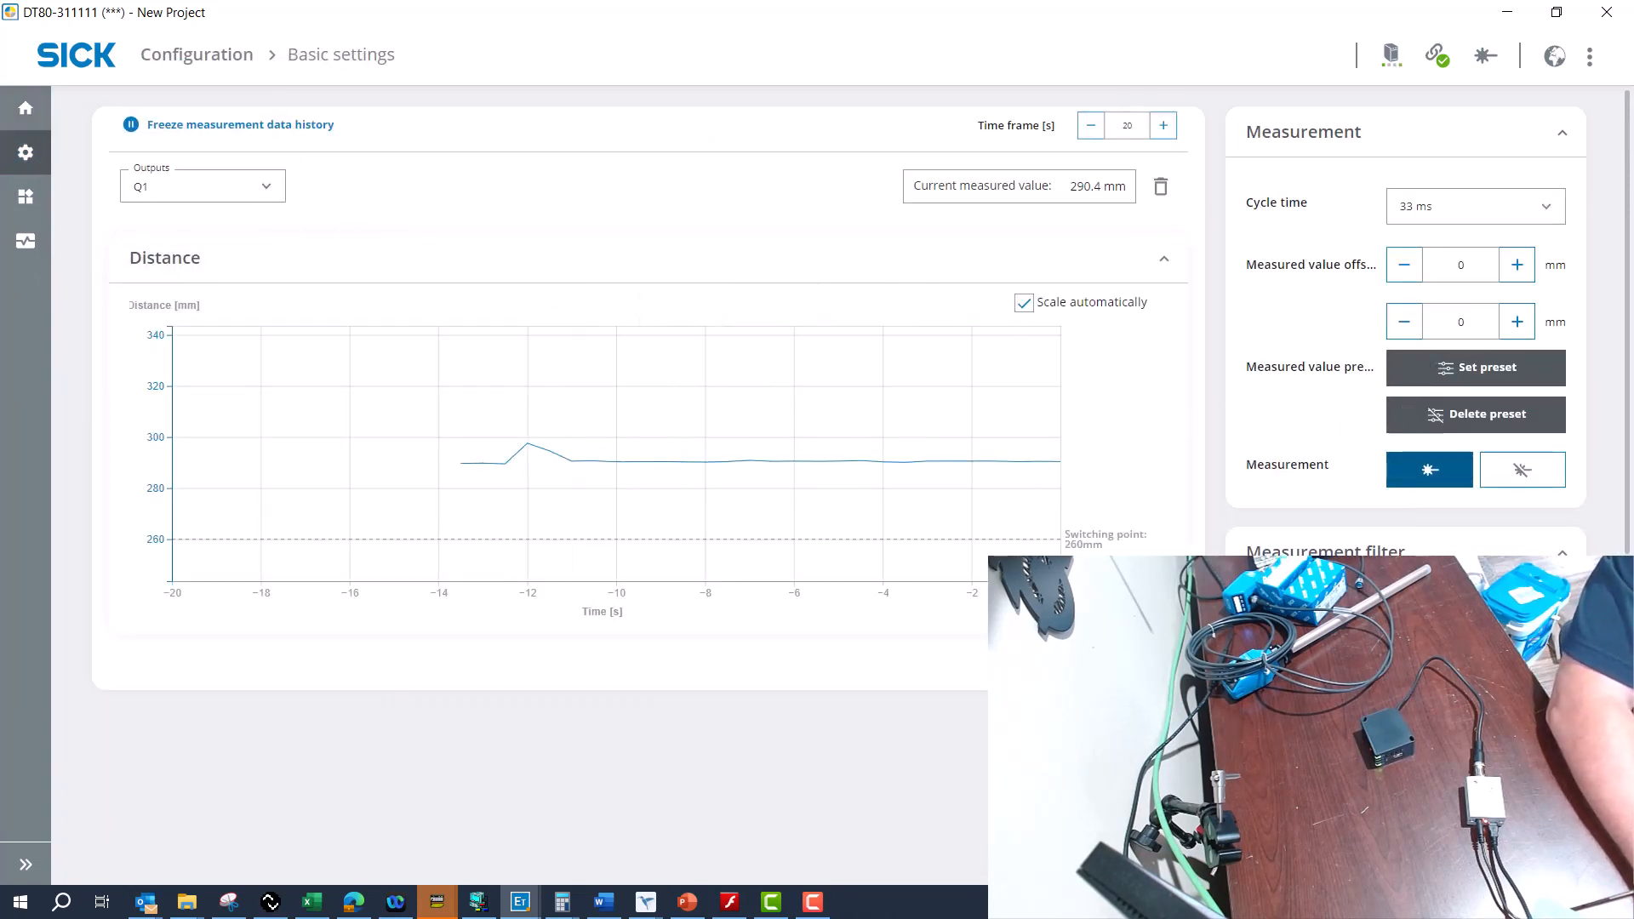
scroll(669, 359, "down", 1)
scroll(649, 340, "down", 4)
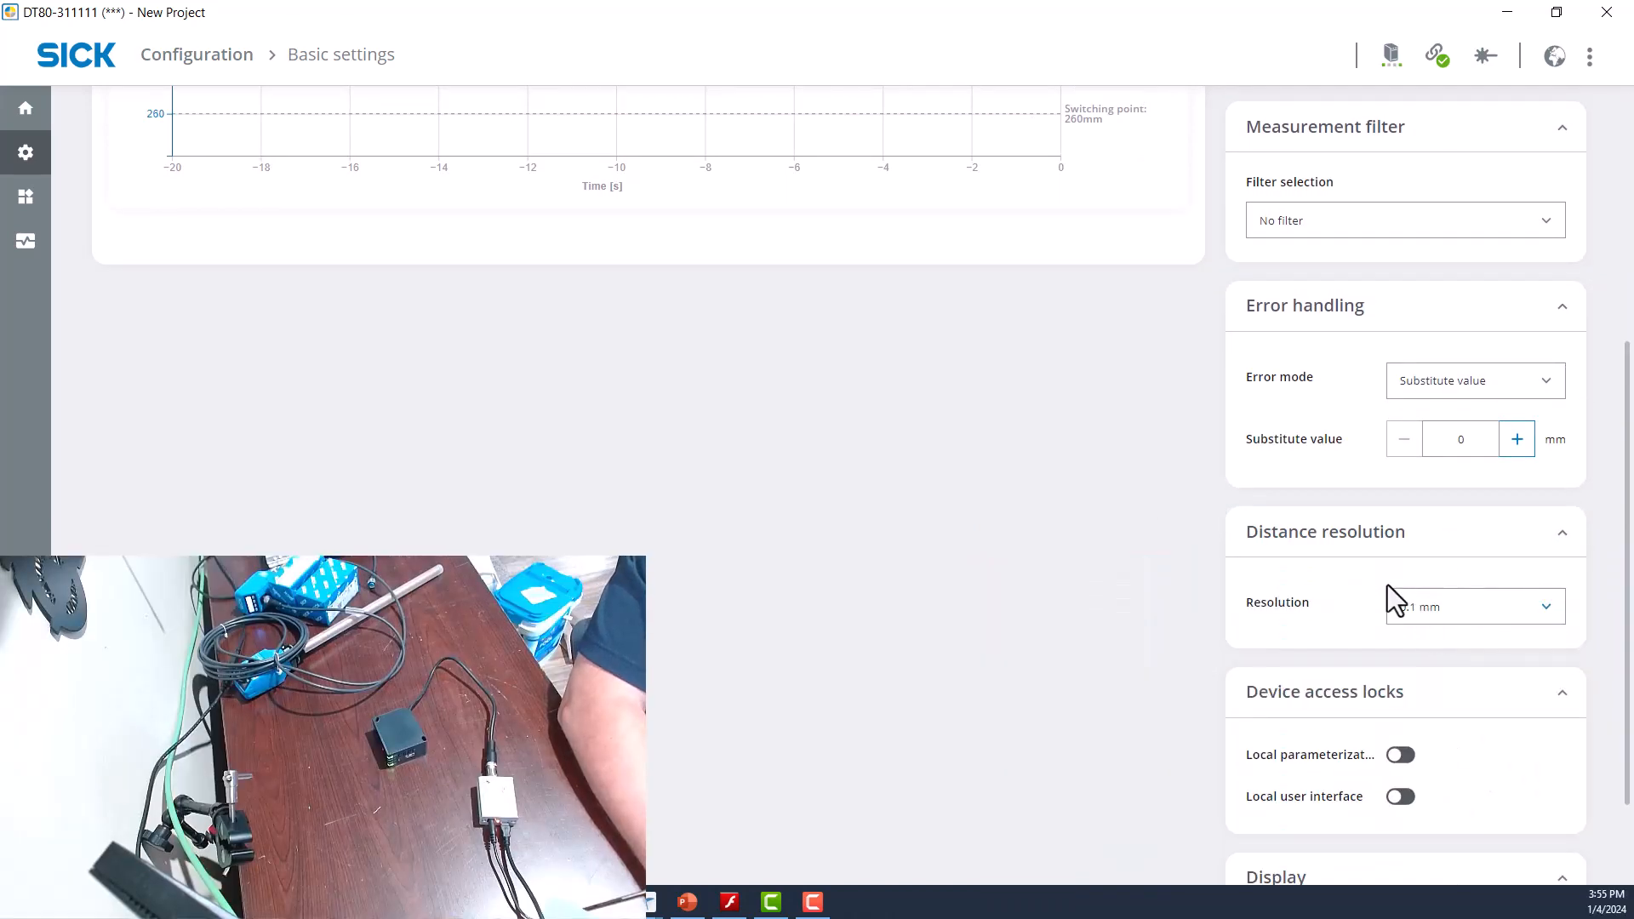
scroll(1370, 584, "up", 2)
Open the Connection options and choose Distance + Scale + Q1 + Q2 as the IO-Link process data
mouse_move(38, 194)
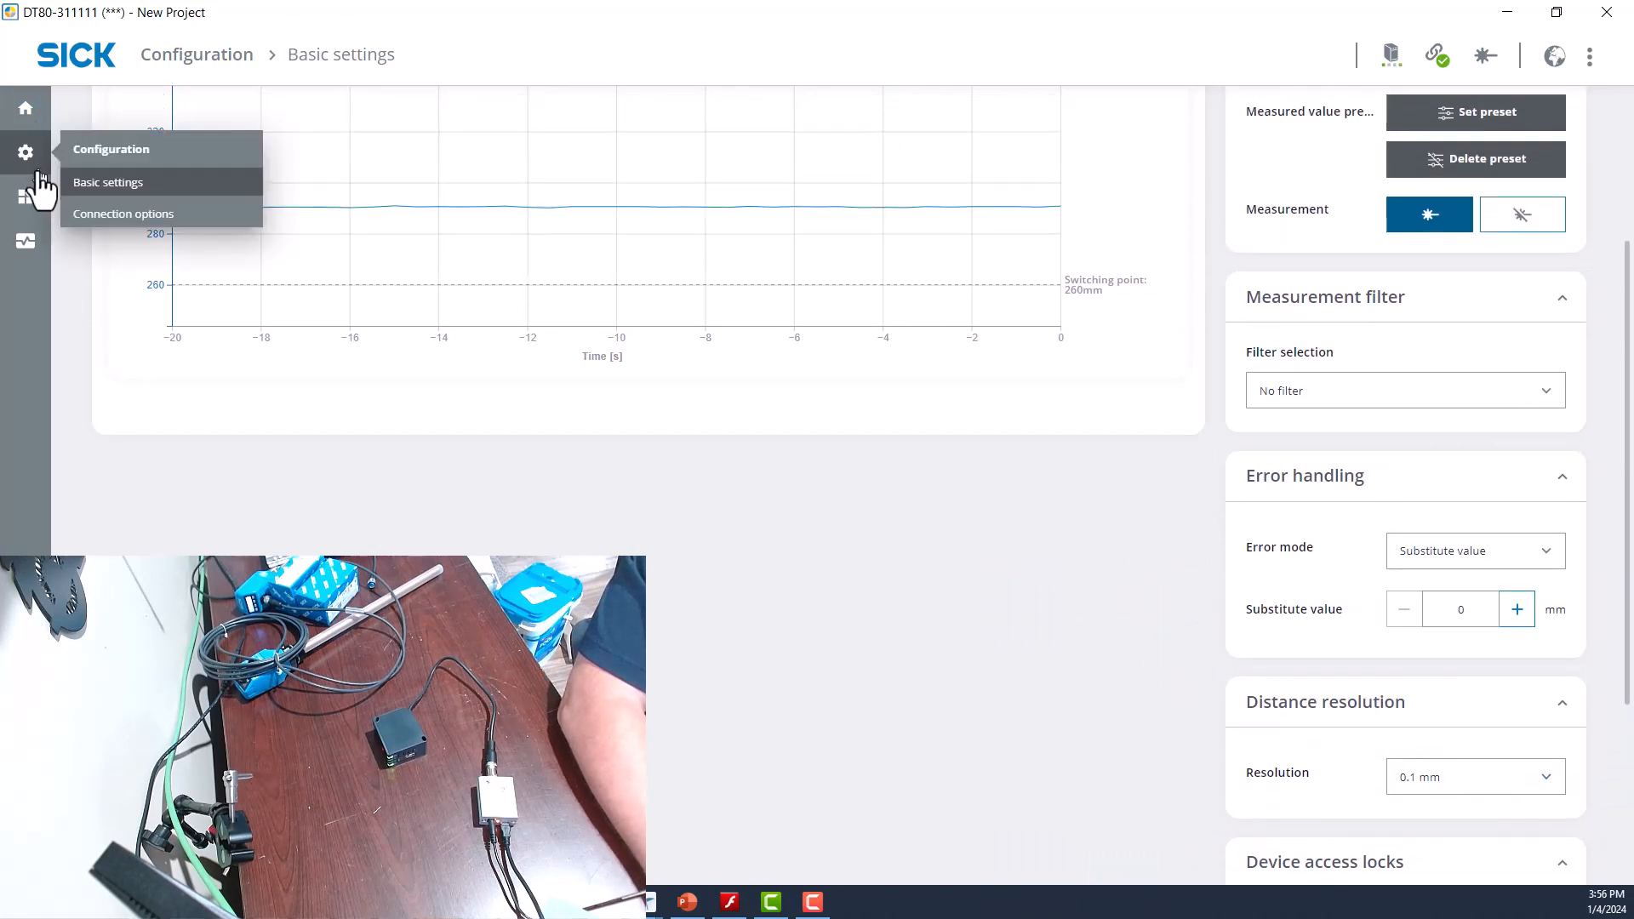
mouse_move(21, 157)
left_click(111, 214)
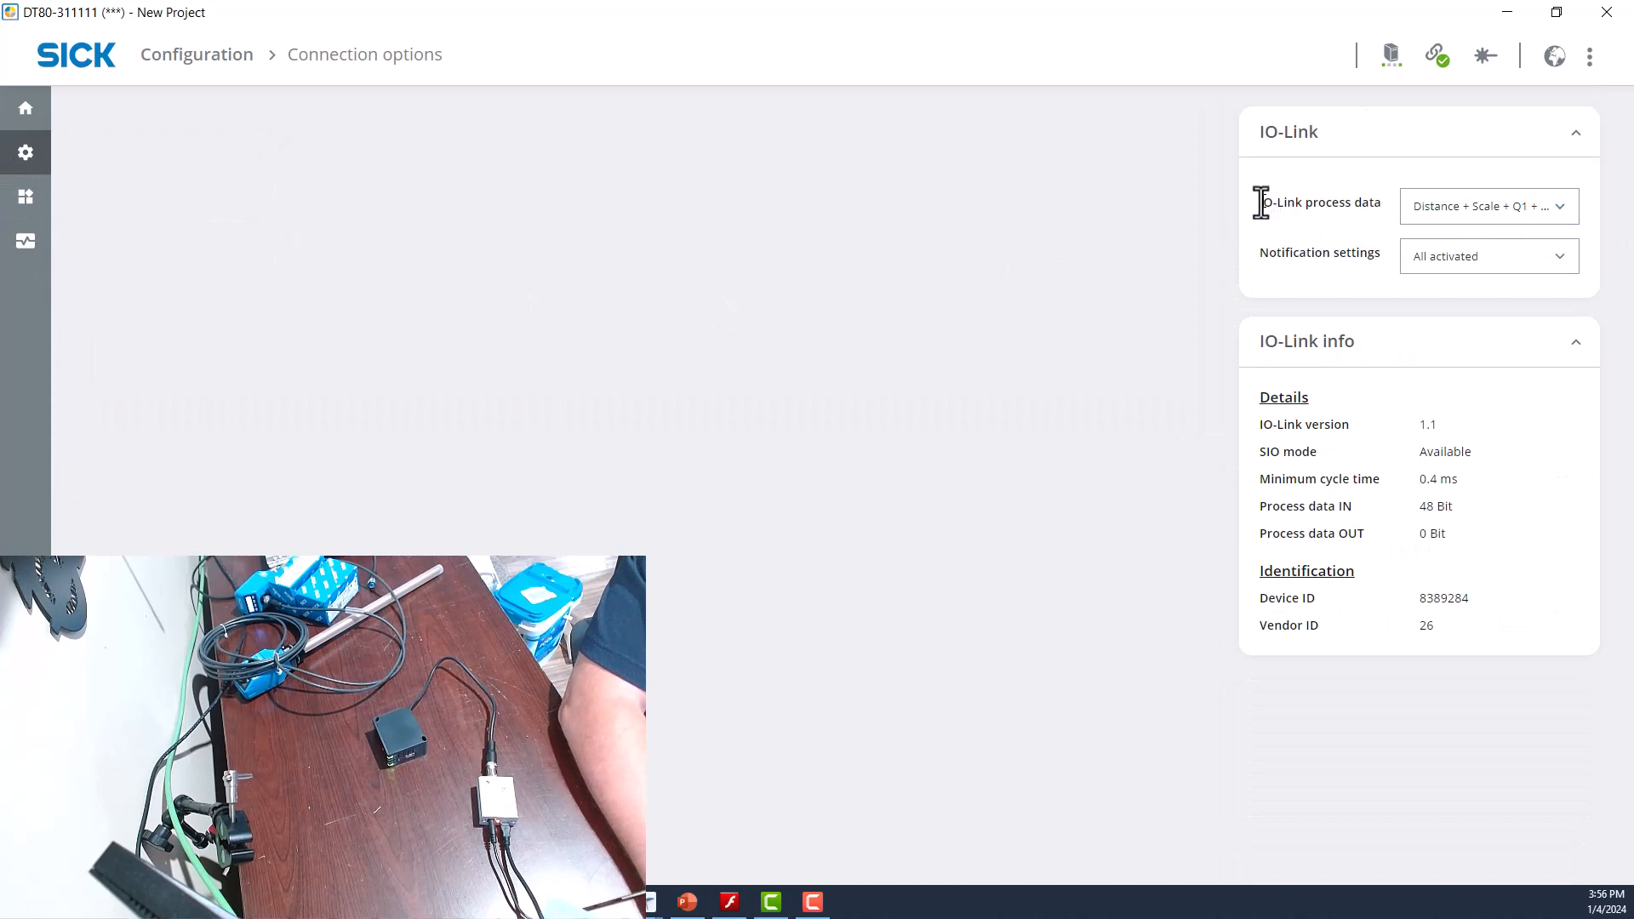
left_click_drag(1263, 202, 1269, 205)
left_click(1300, 217)
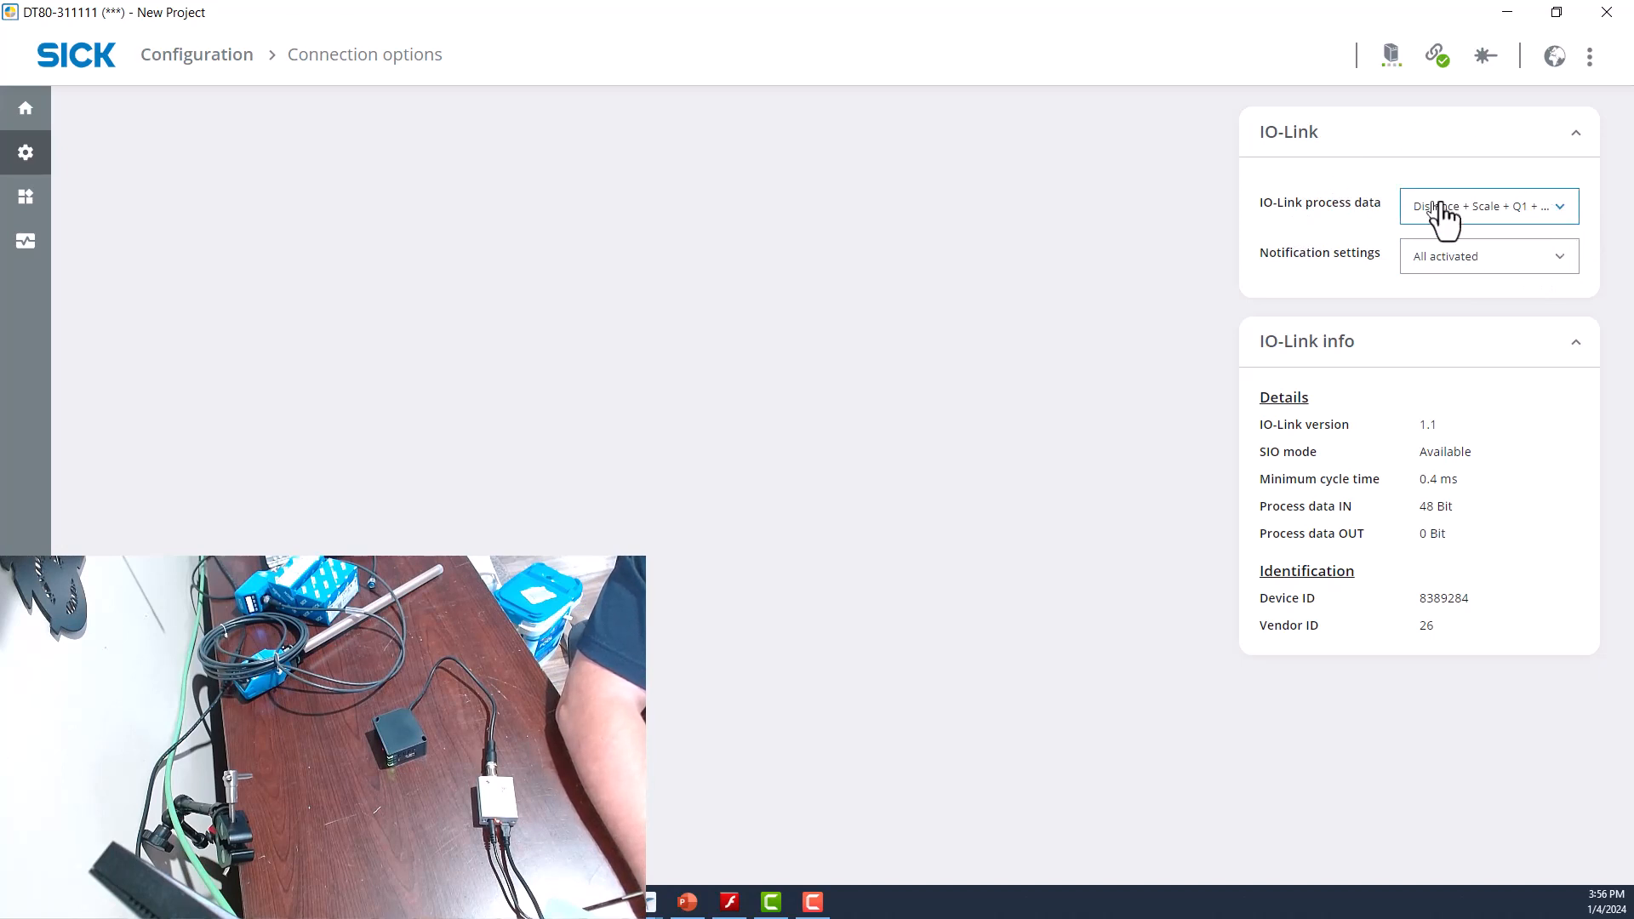
left_click(1561, 212)
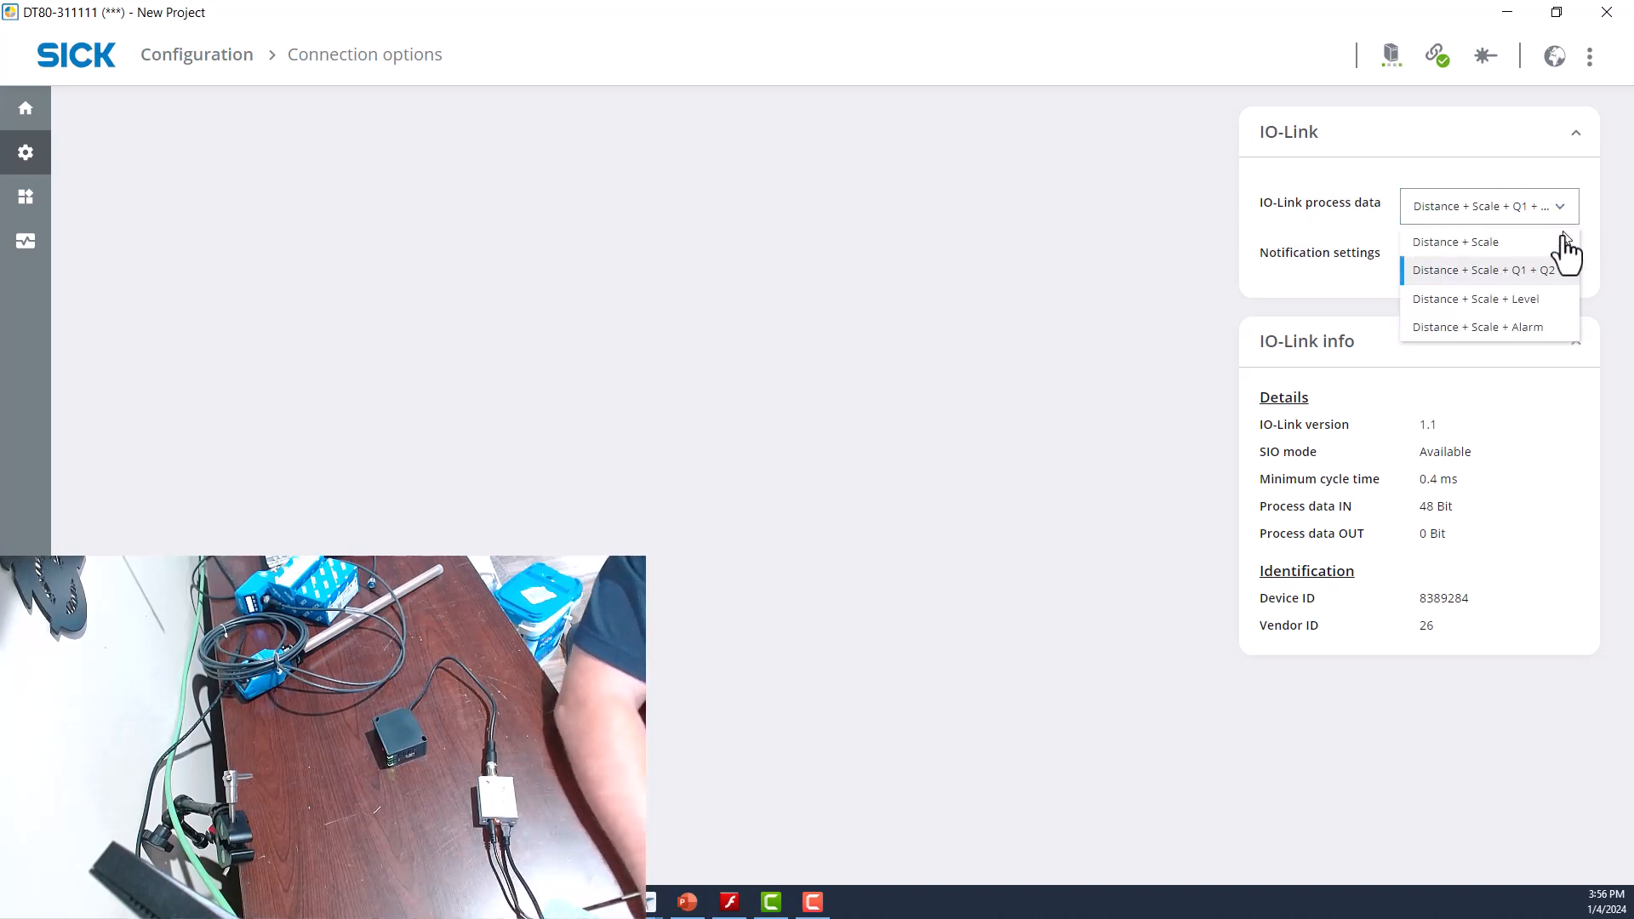
left_click(1503, 272)
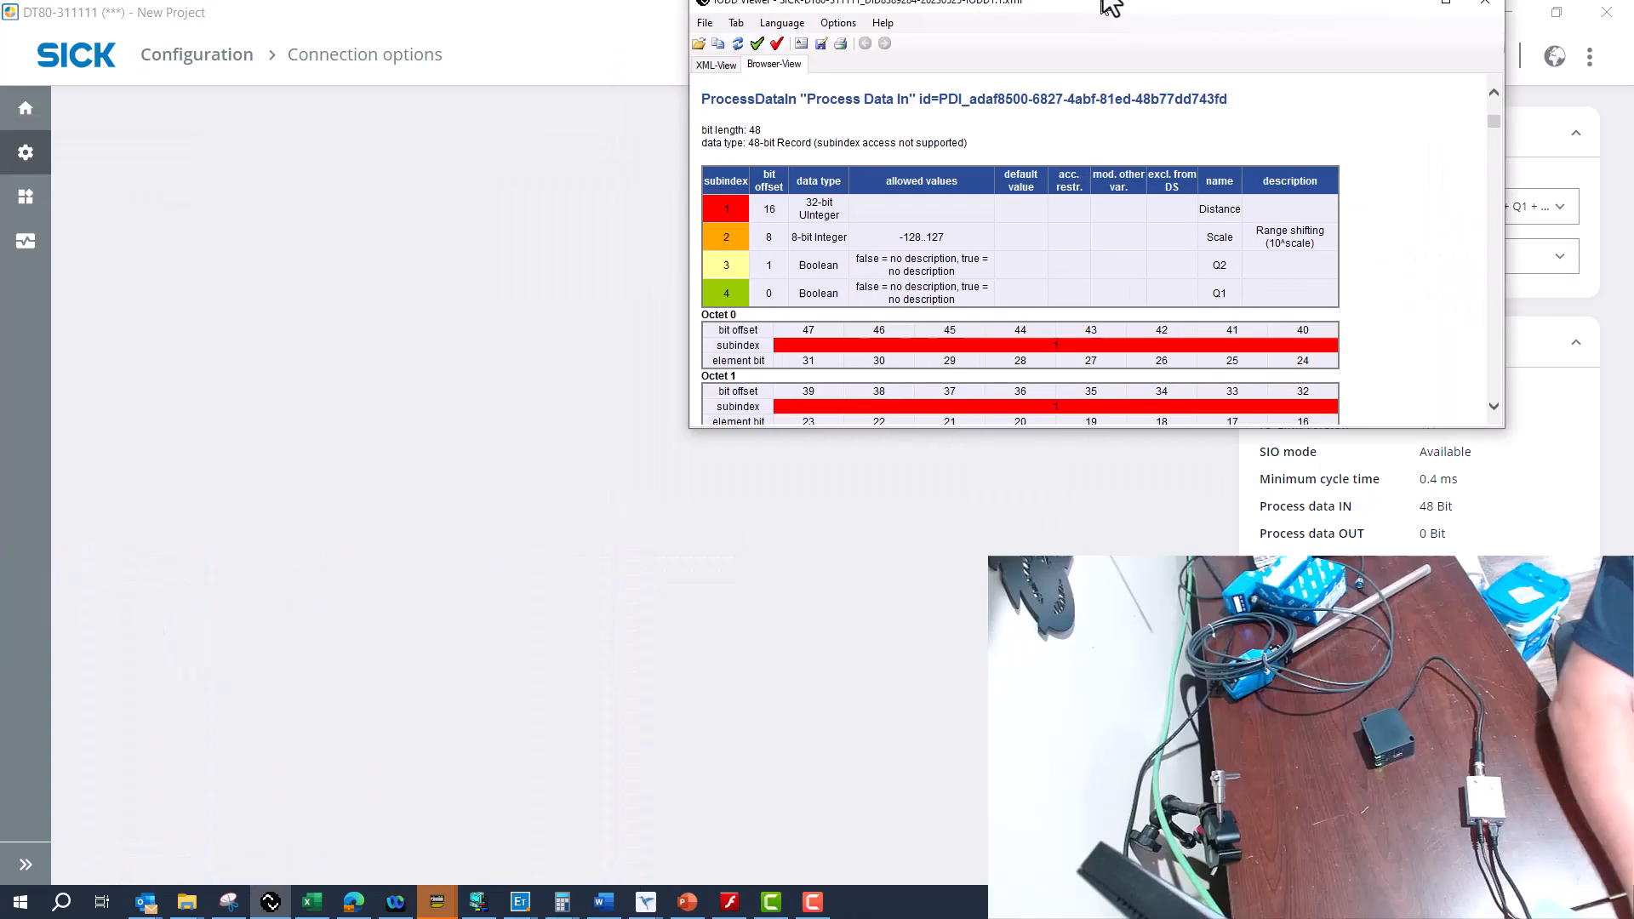
Maximize IODD Viewer and review the DT80-311111 device description, connection pins and process data definitions
double_click(1106, 15)
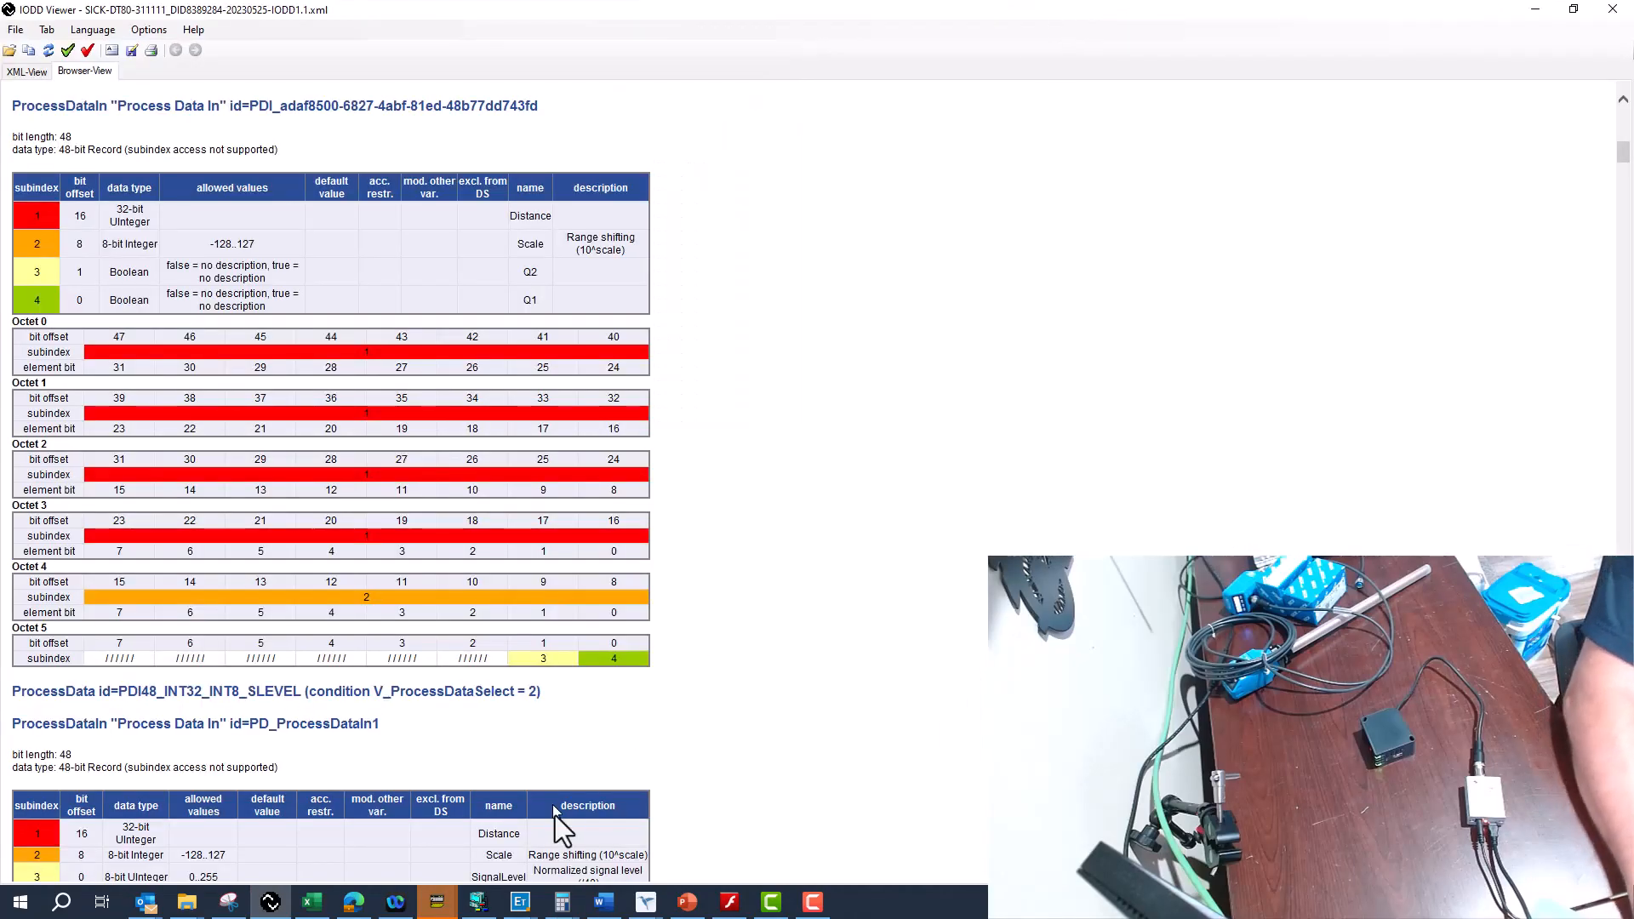
scroll(555, 815, "up", 2)
scroll(407, 503, "up", 15)
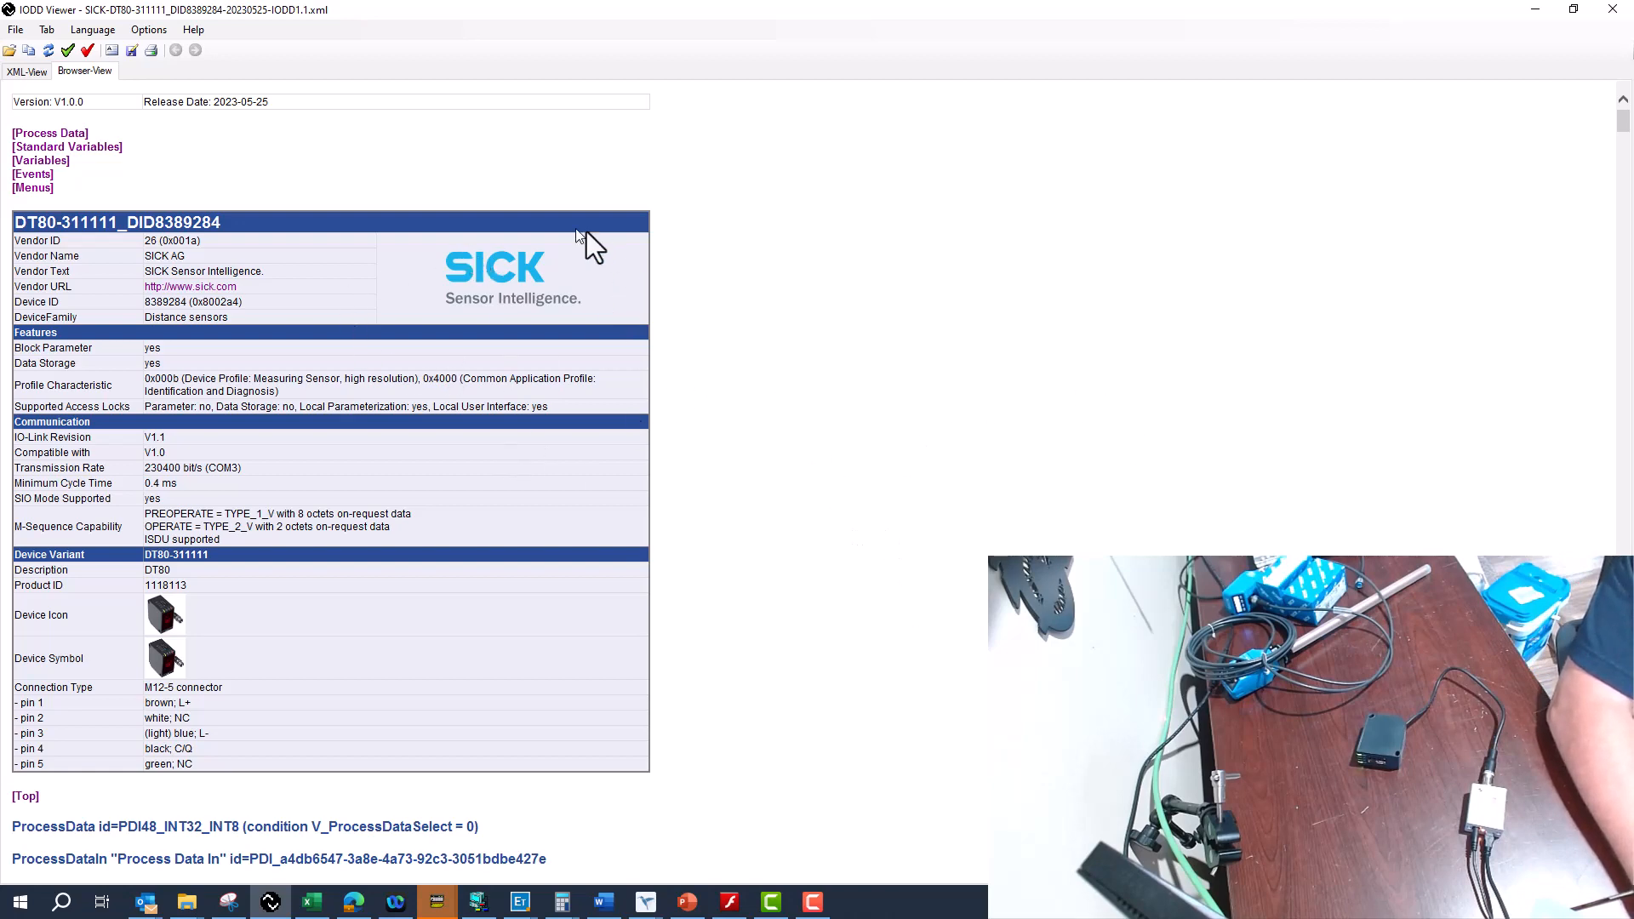
scroll(563, 425, "down", 5)
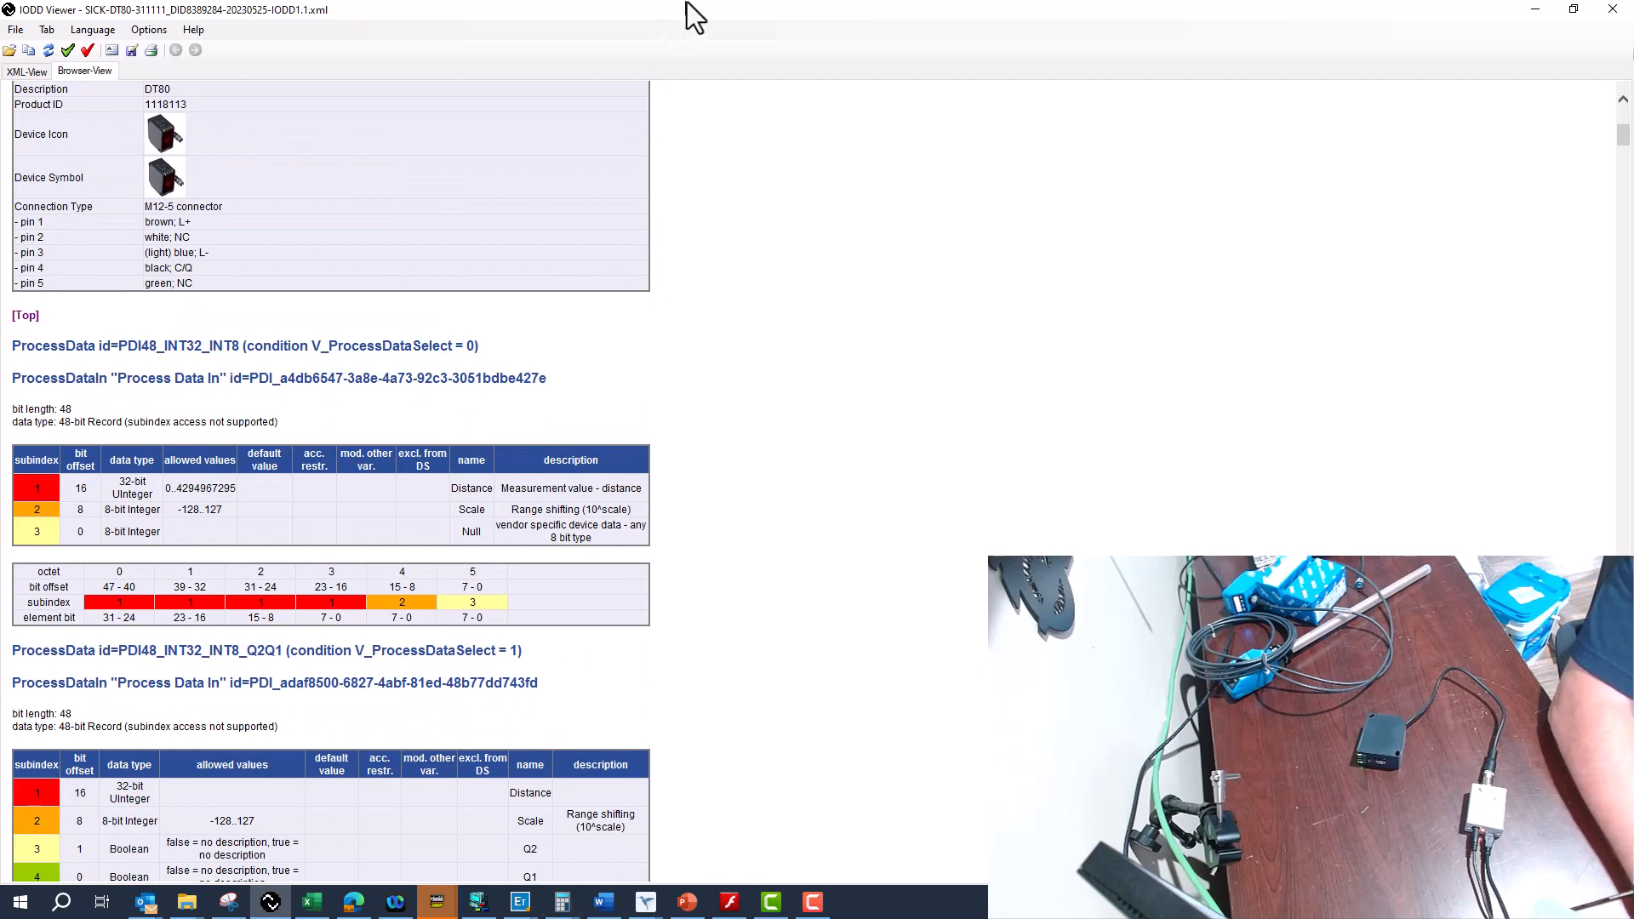
Restore and enlarge the IODD Viewer window so it sits beside the expanded list of IO-Link process data options
left_click_drag(686, 2, 1629, 7)
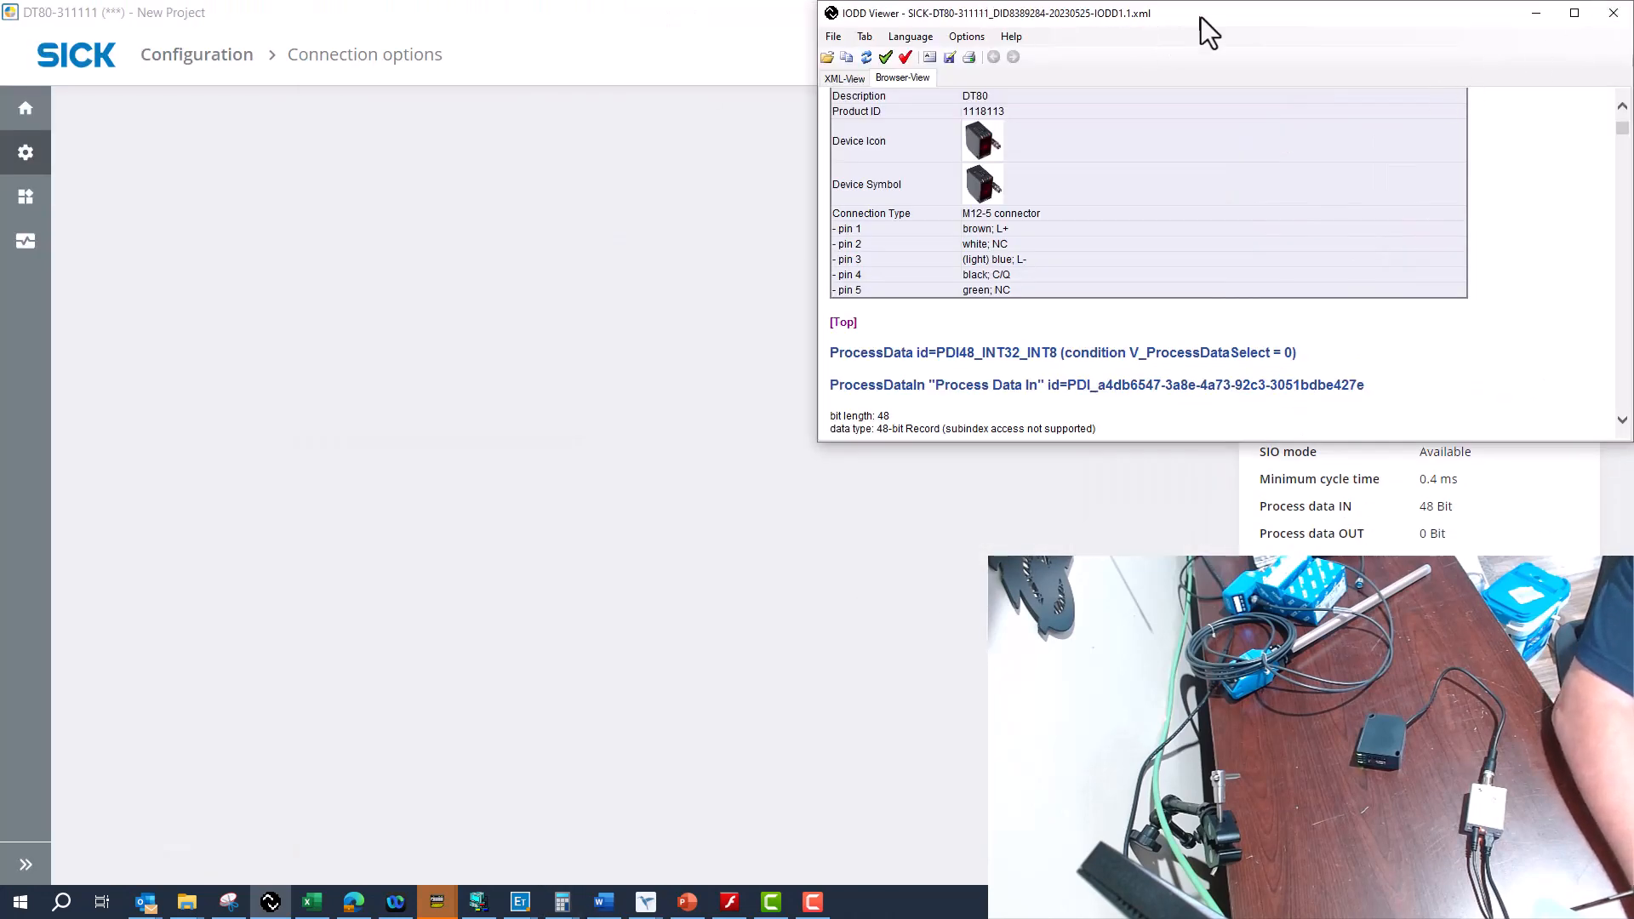
left_click_drag(1201, 17, 508, 126)
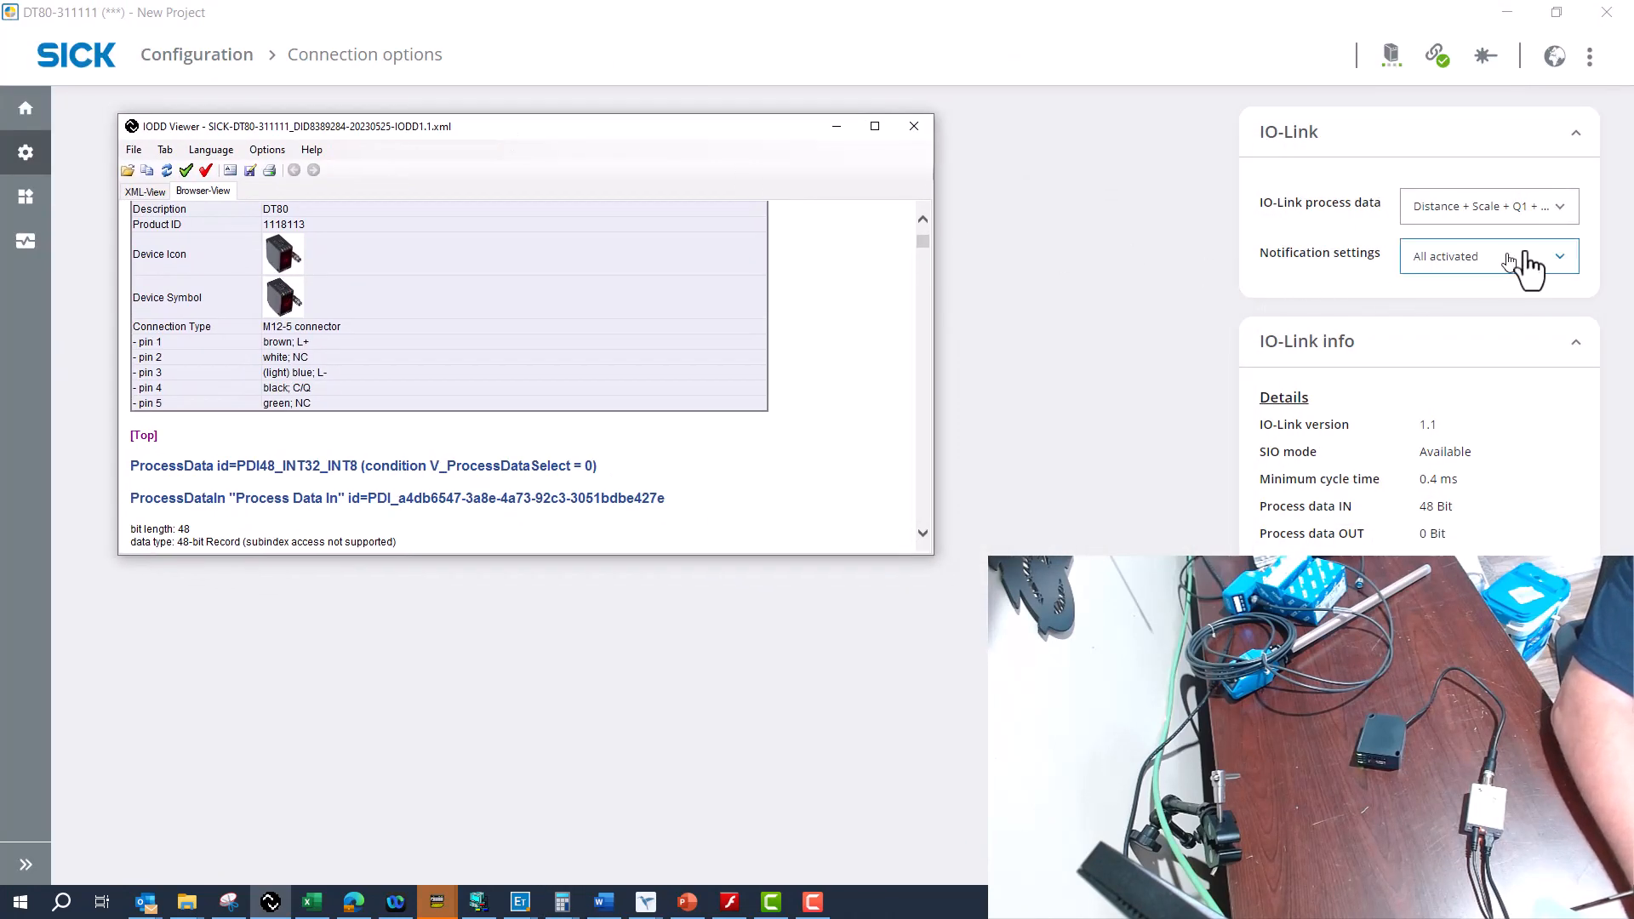
left_click(1564, 217)
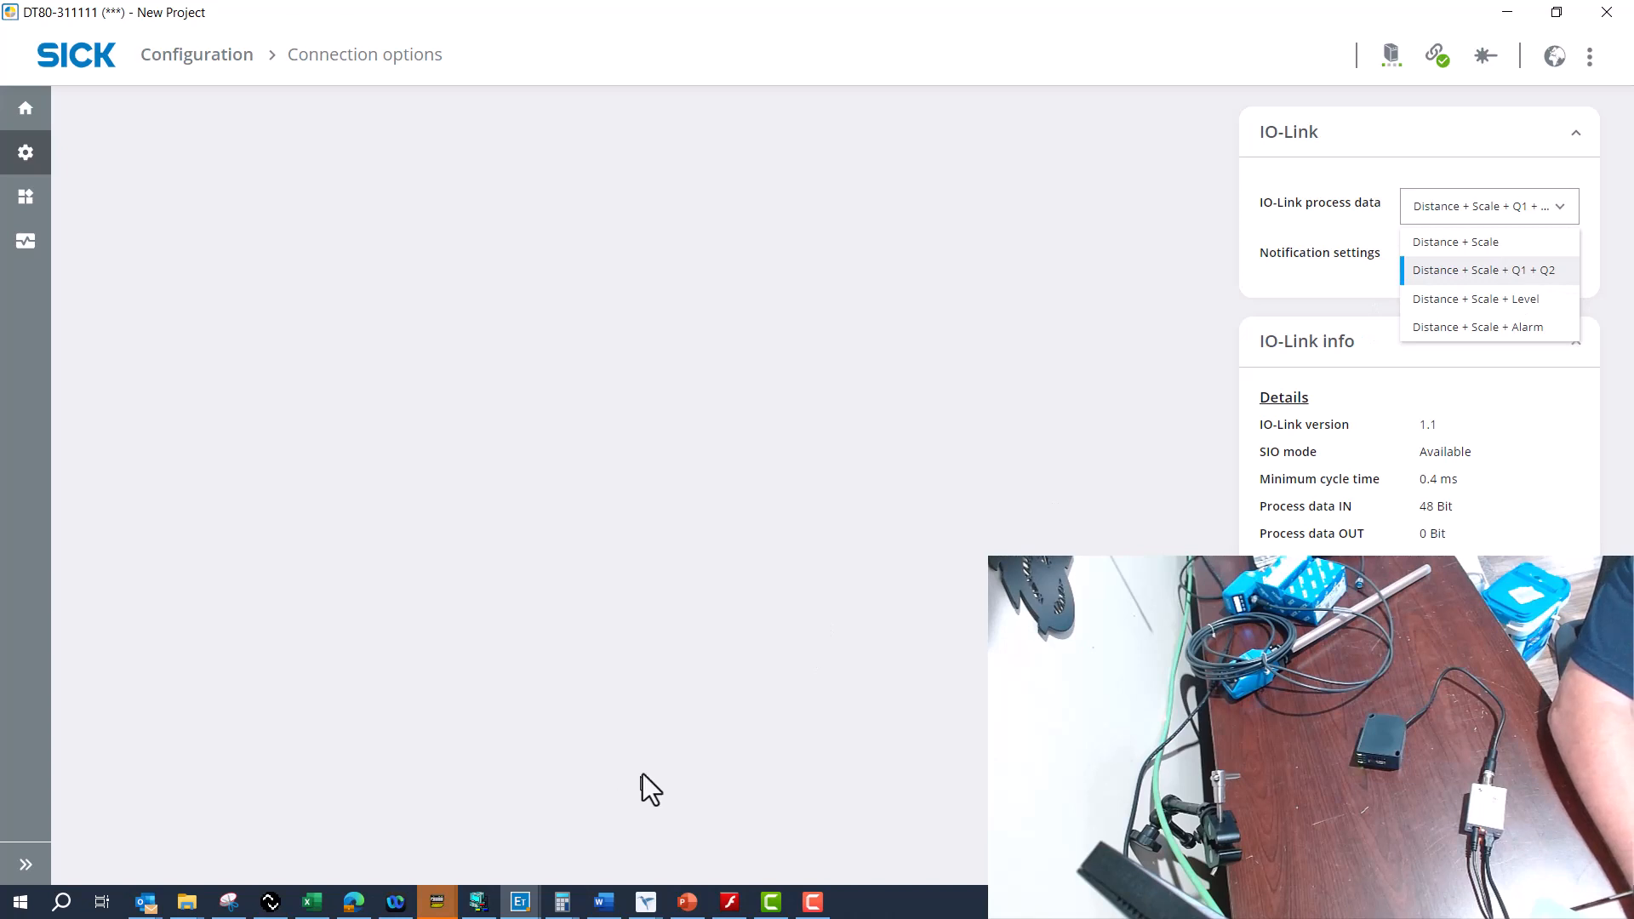
left_click(272, 901)
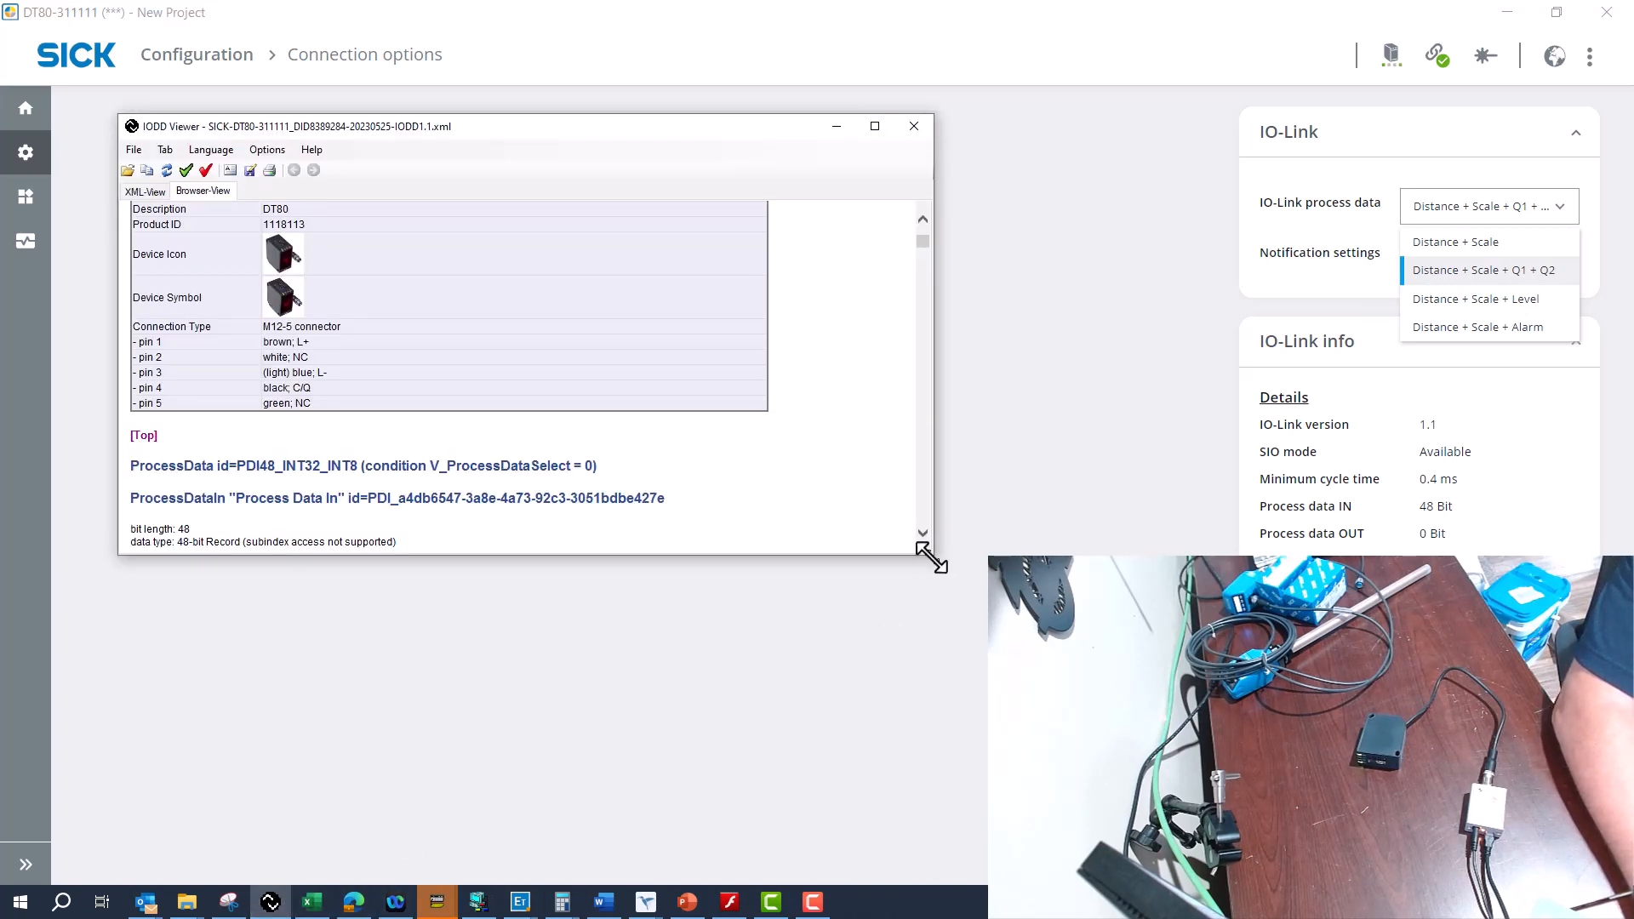
left_click_drag(932, 555, 1235, 773)
Examine the process data layout for V_ProcessDataSelect = 1, from its subindex table down to octet 5
scroll(603, 494, "down", 5)
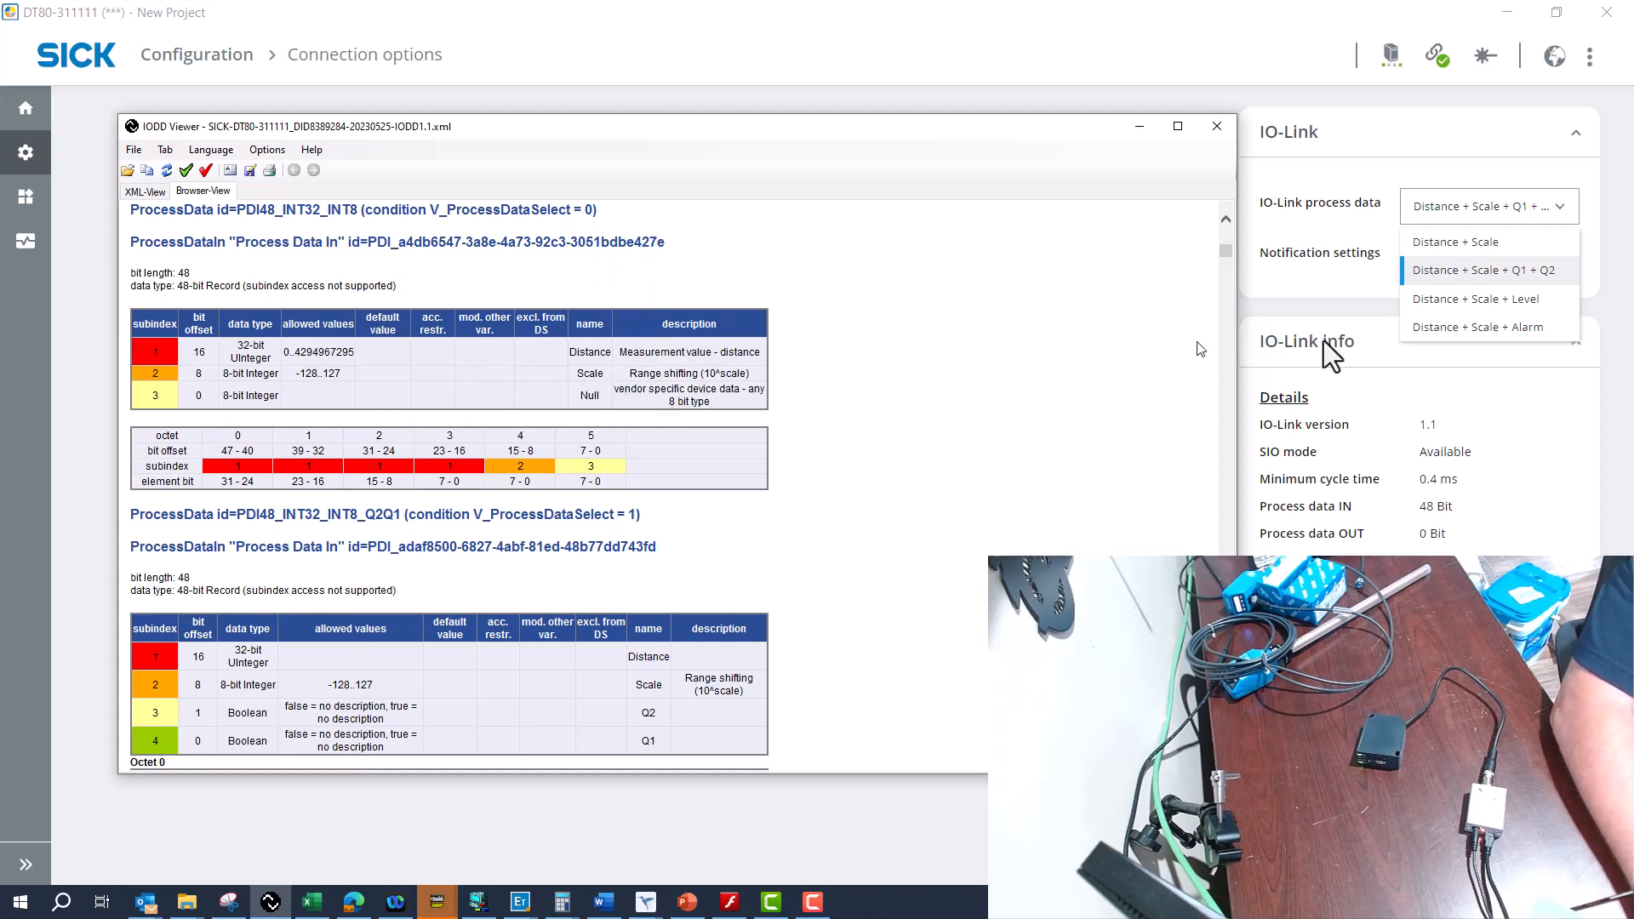
scroll(646, 432, "down", 2)
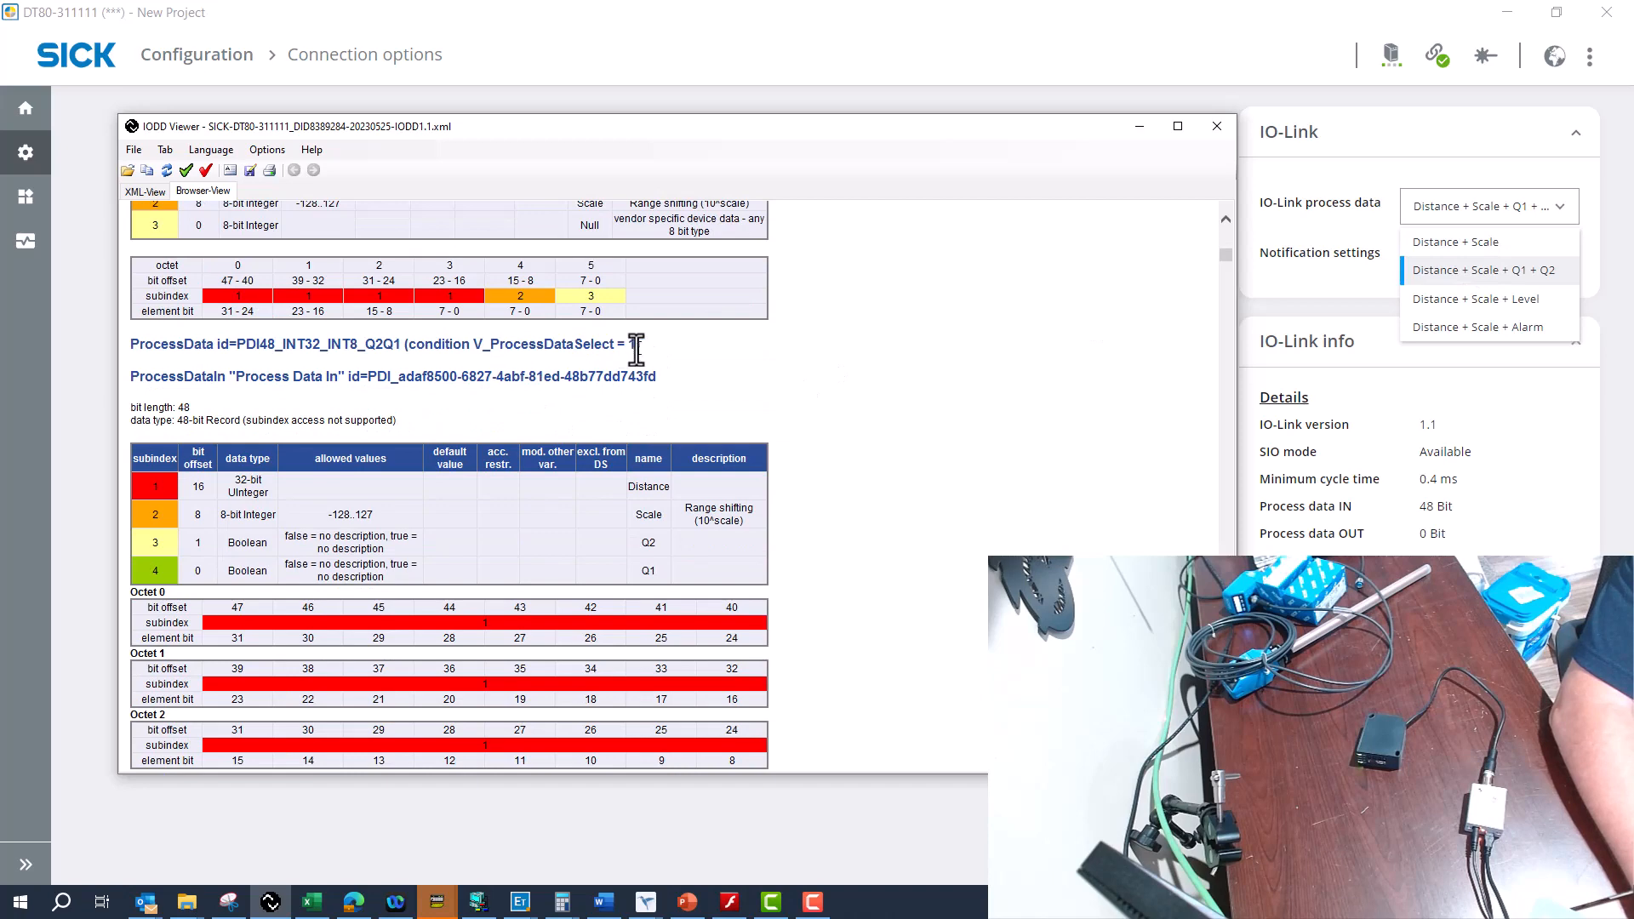
scroll(806, 441, "down", 1)
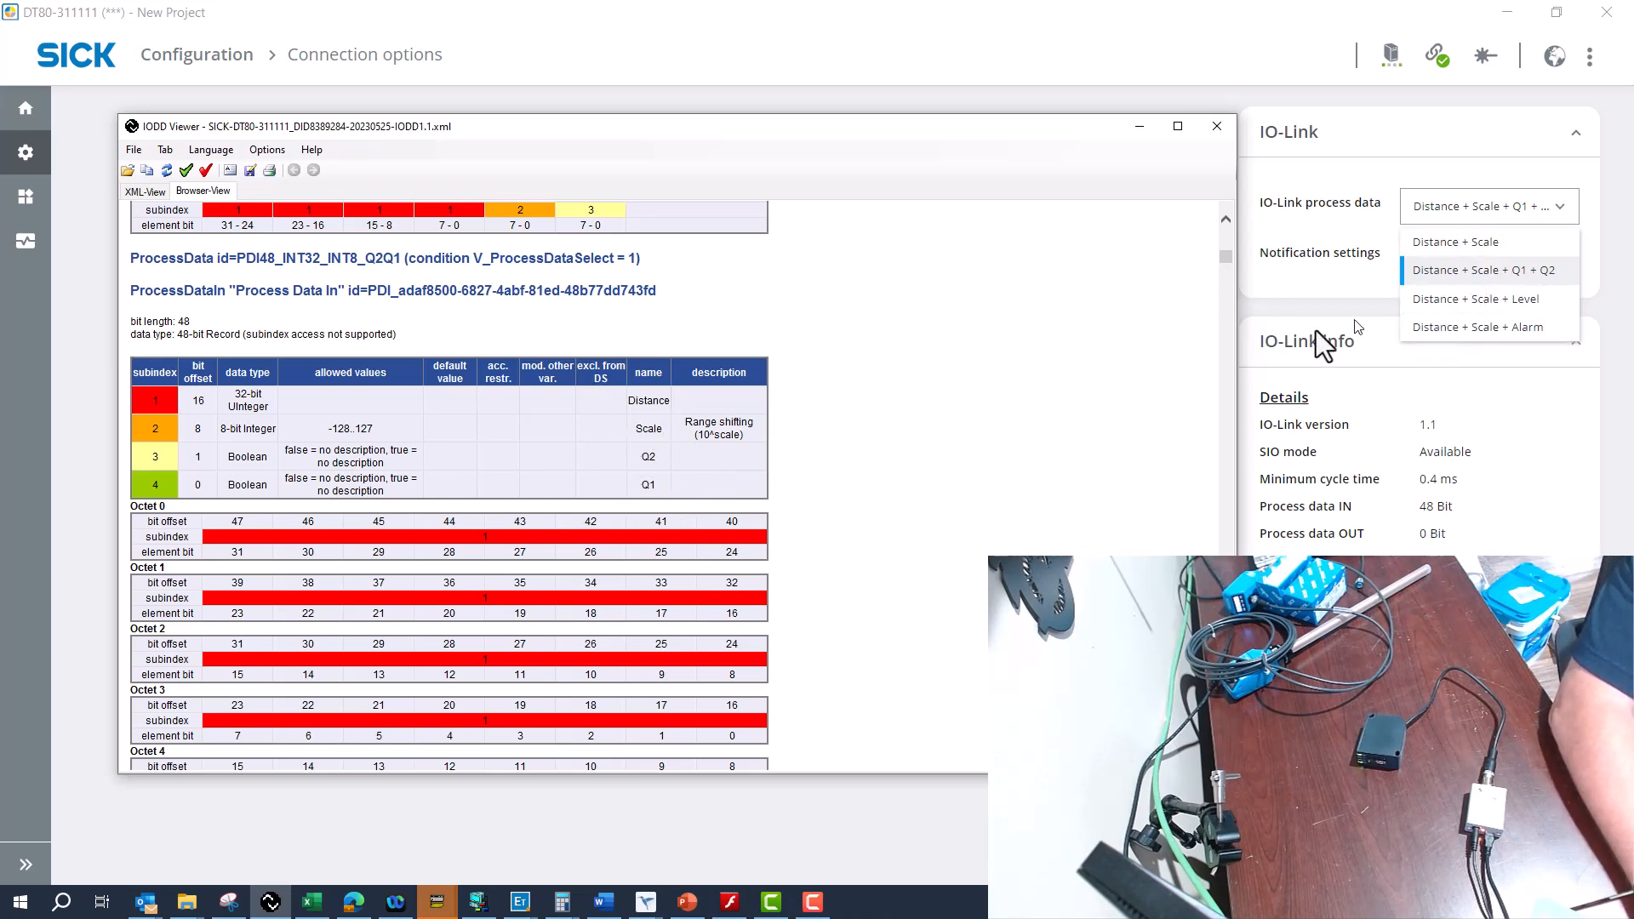
scroll(886, 415, "down", 1)
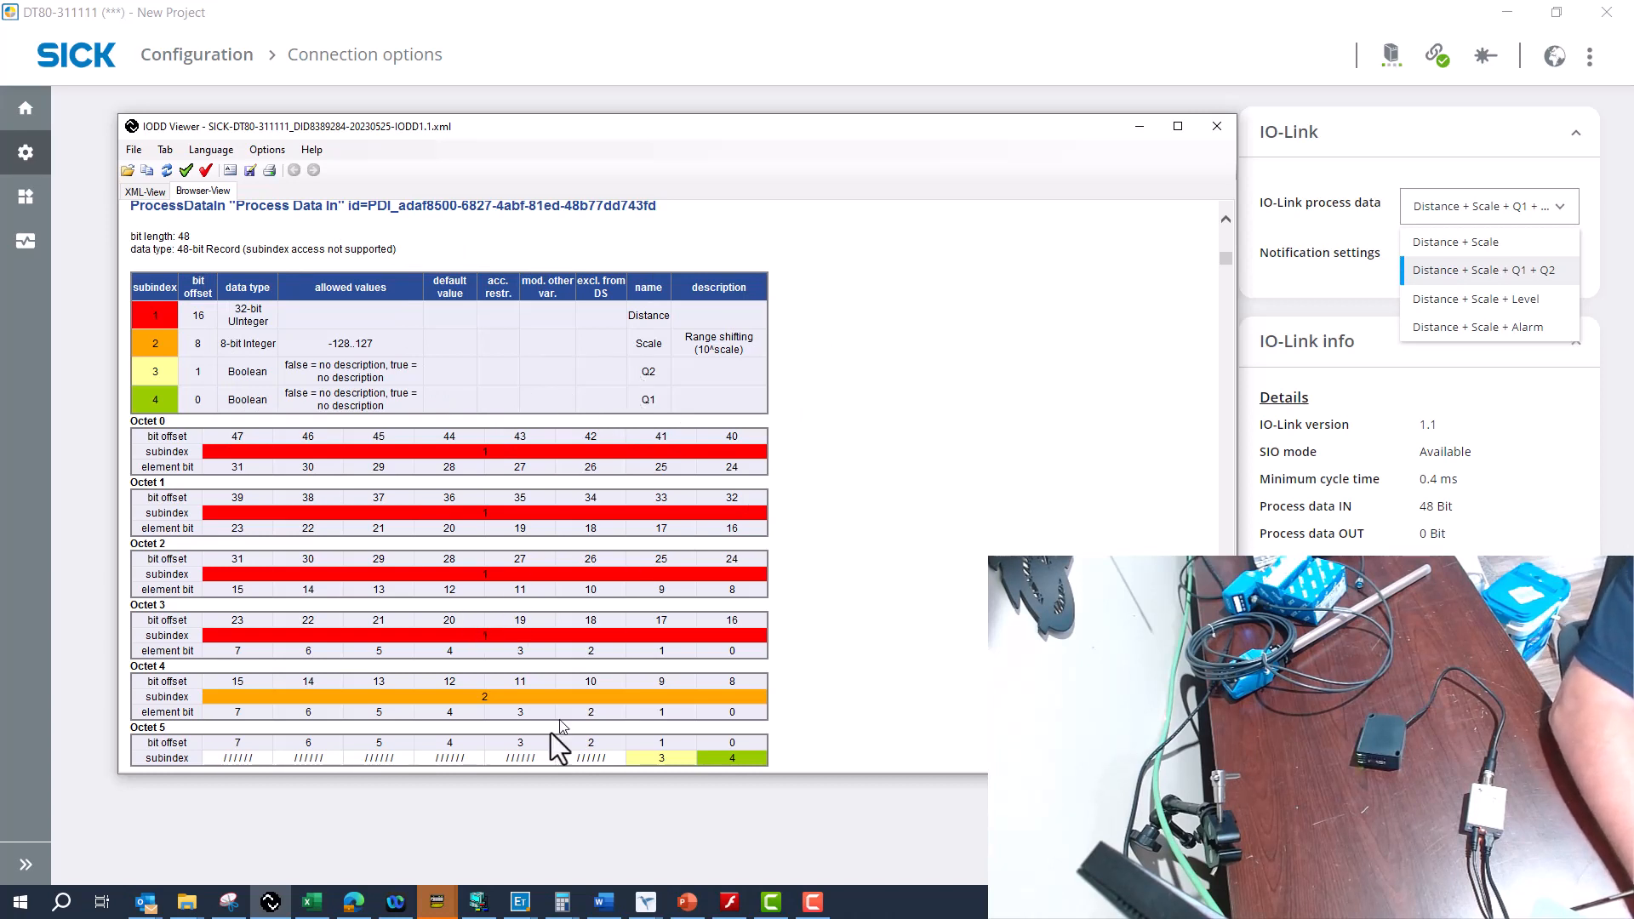
Bring up the SIG350-0005AP100 Edit Connection dialog over the IODD window and check the originator device's input tag set and connection type
left_click(478, 902)
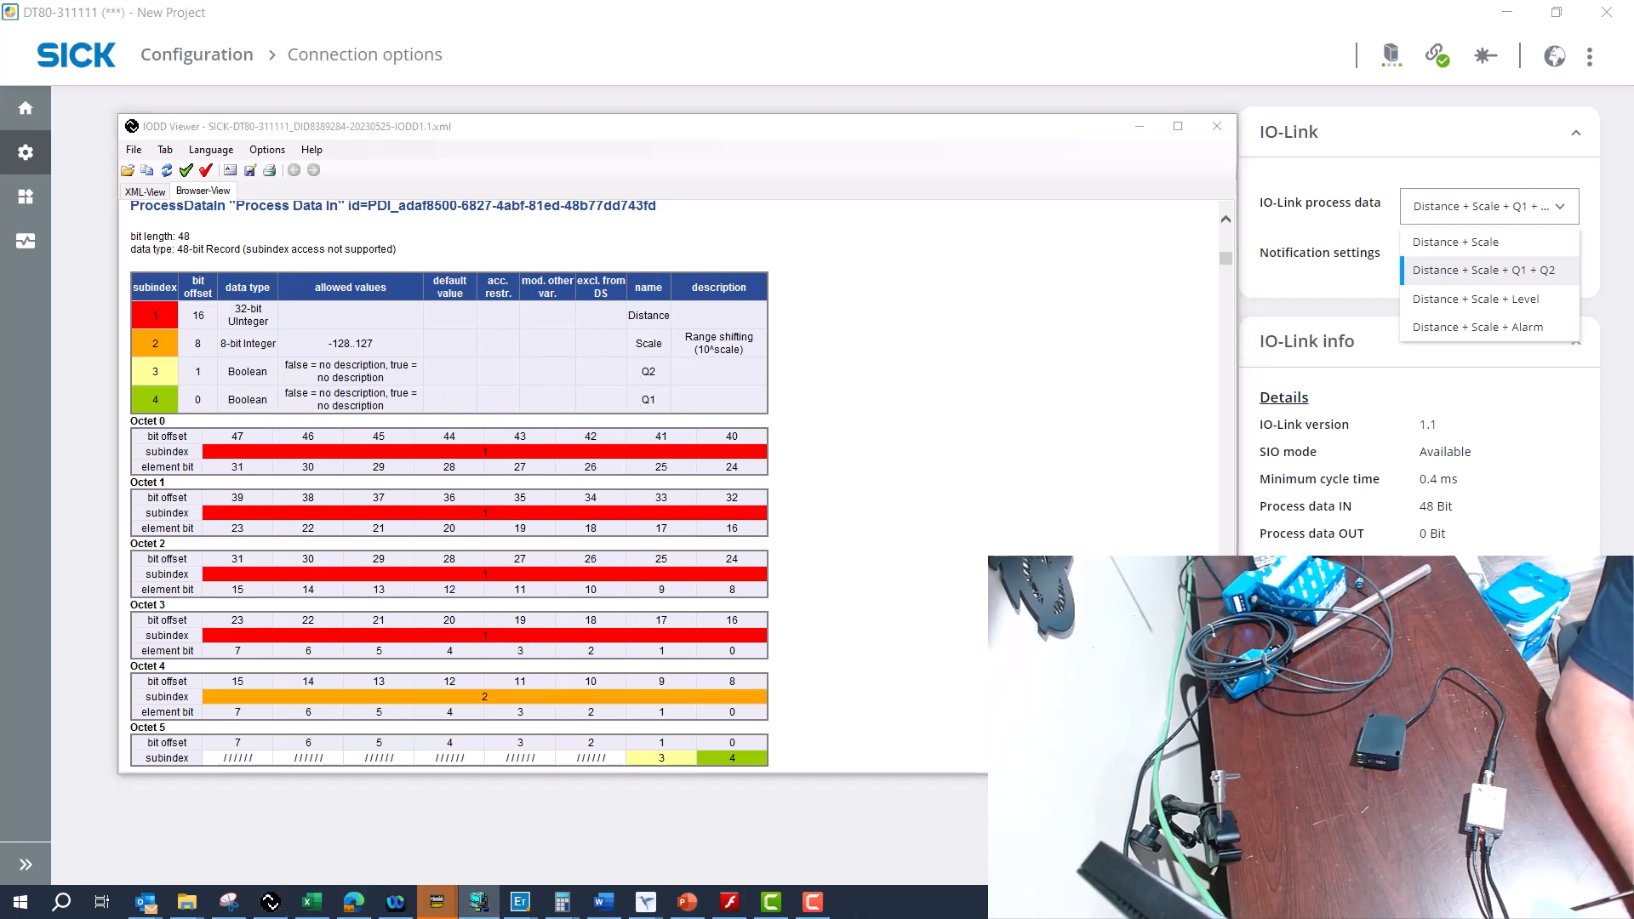
left_click_drag(0, 319, 1064, 47)
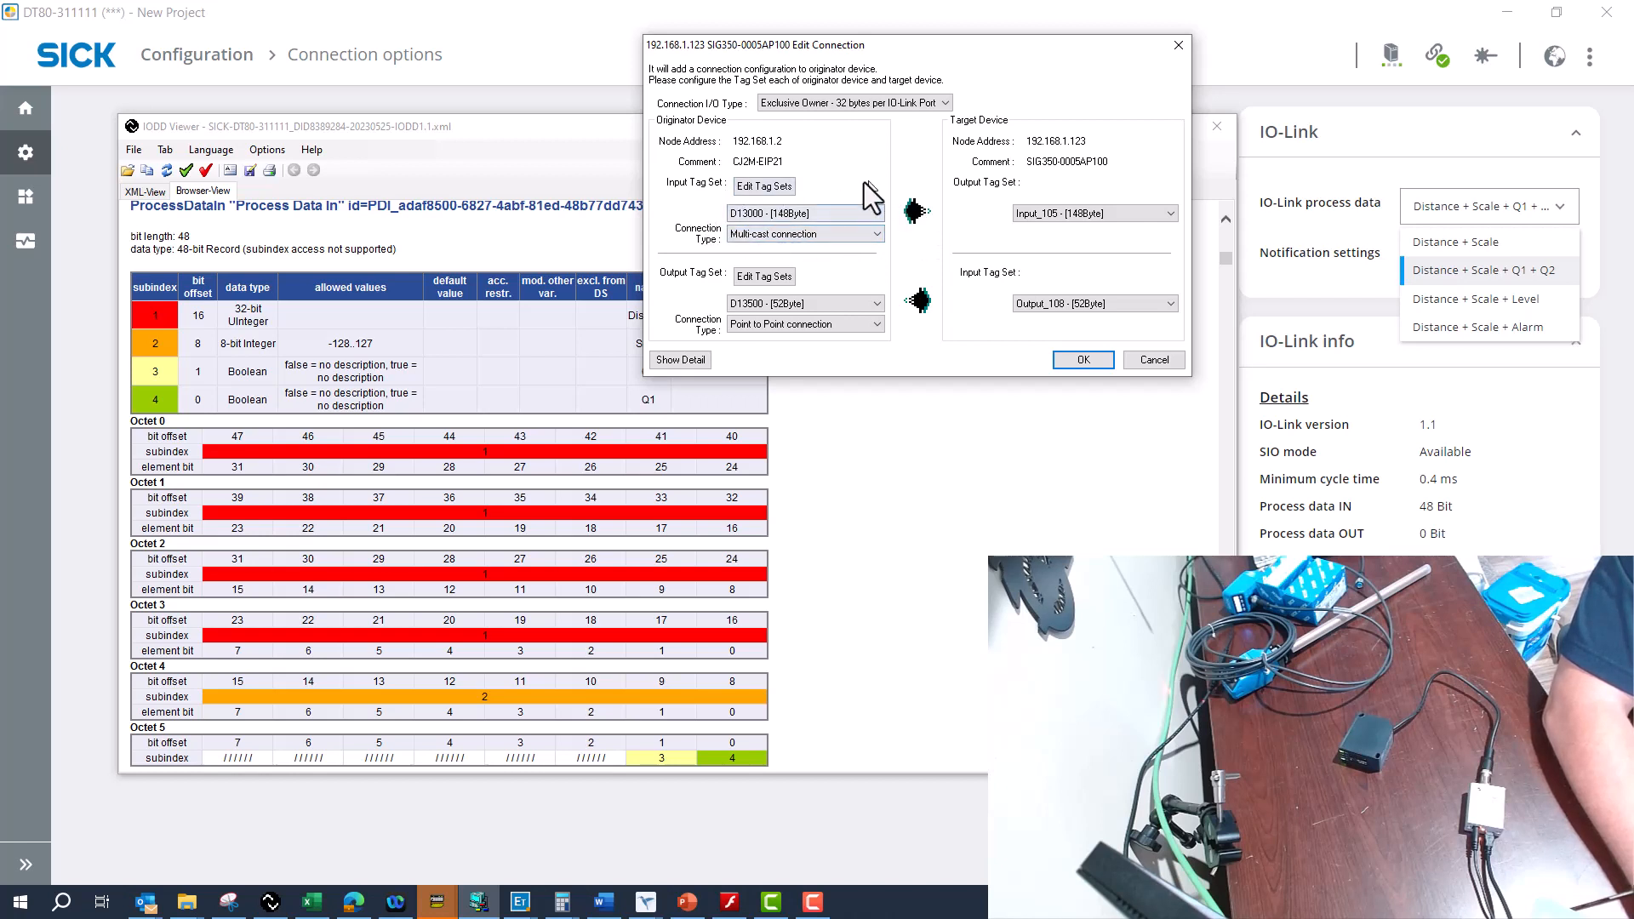
left_click(871, 230)
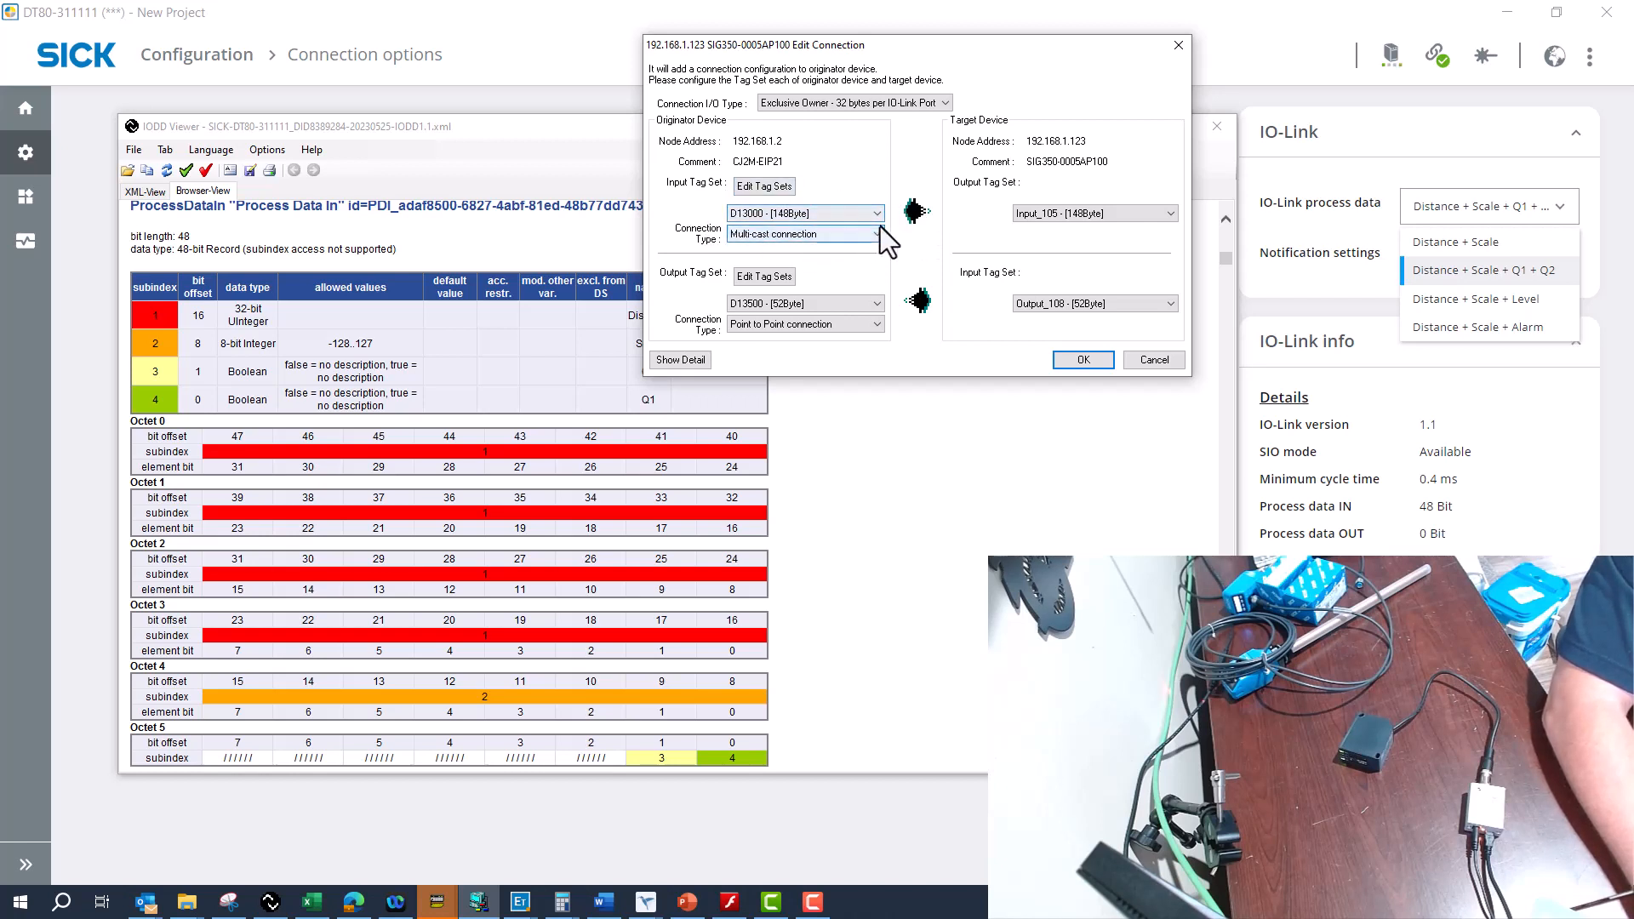
Switch to the SIG350 operating instructions in the browser and check the first bytes of Table 14, the input assembly with 32 bytes per port
left_click(364, 907)
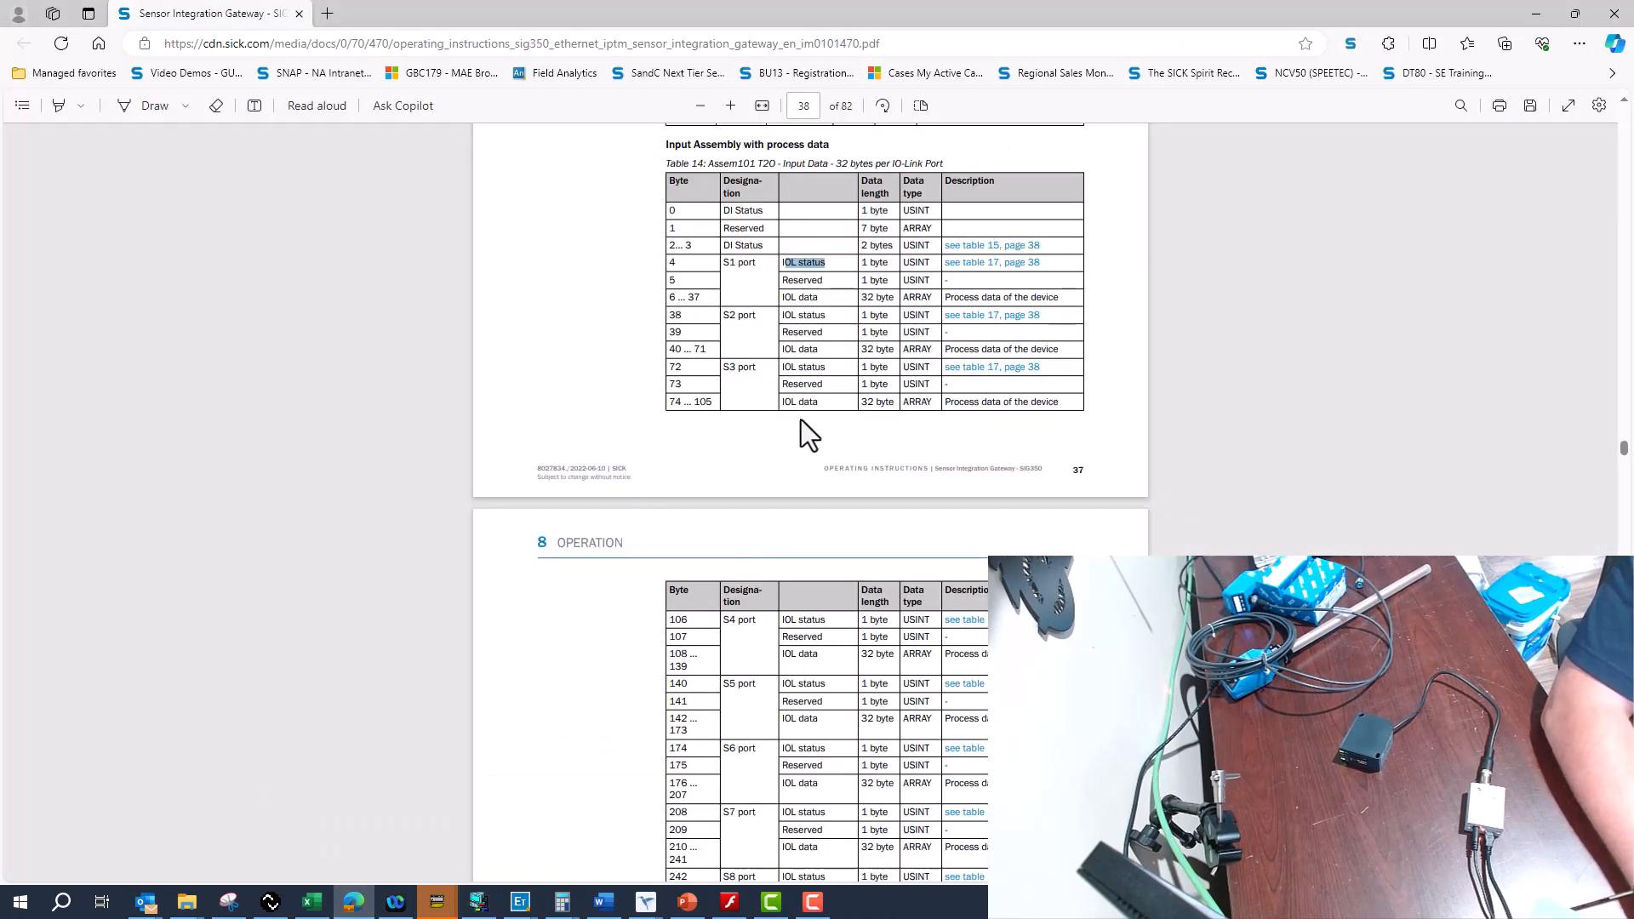
scroll(800, 421, "up", 2)
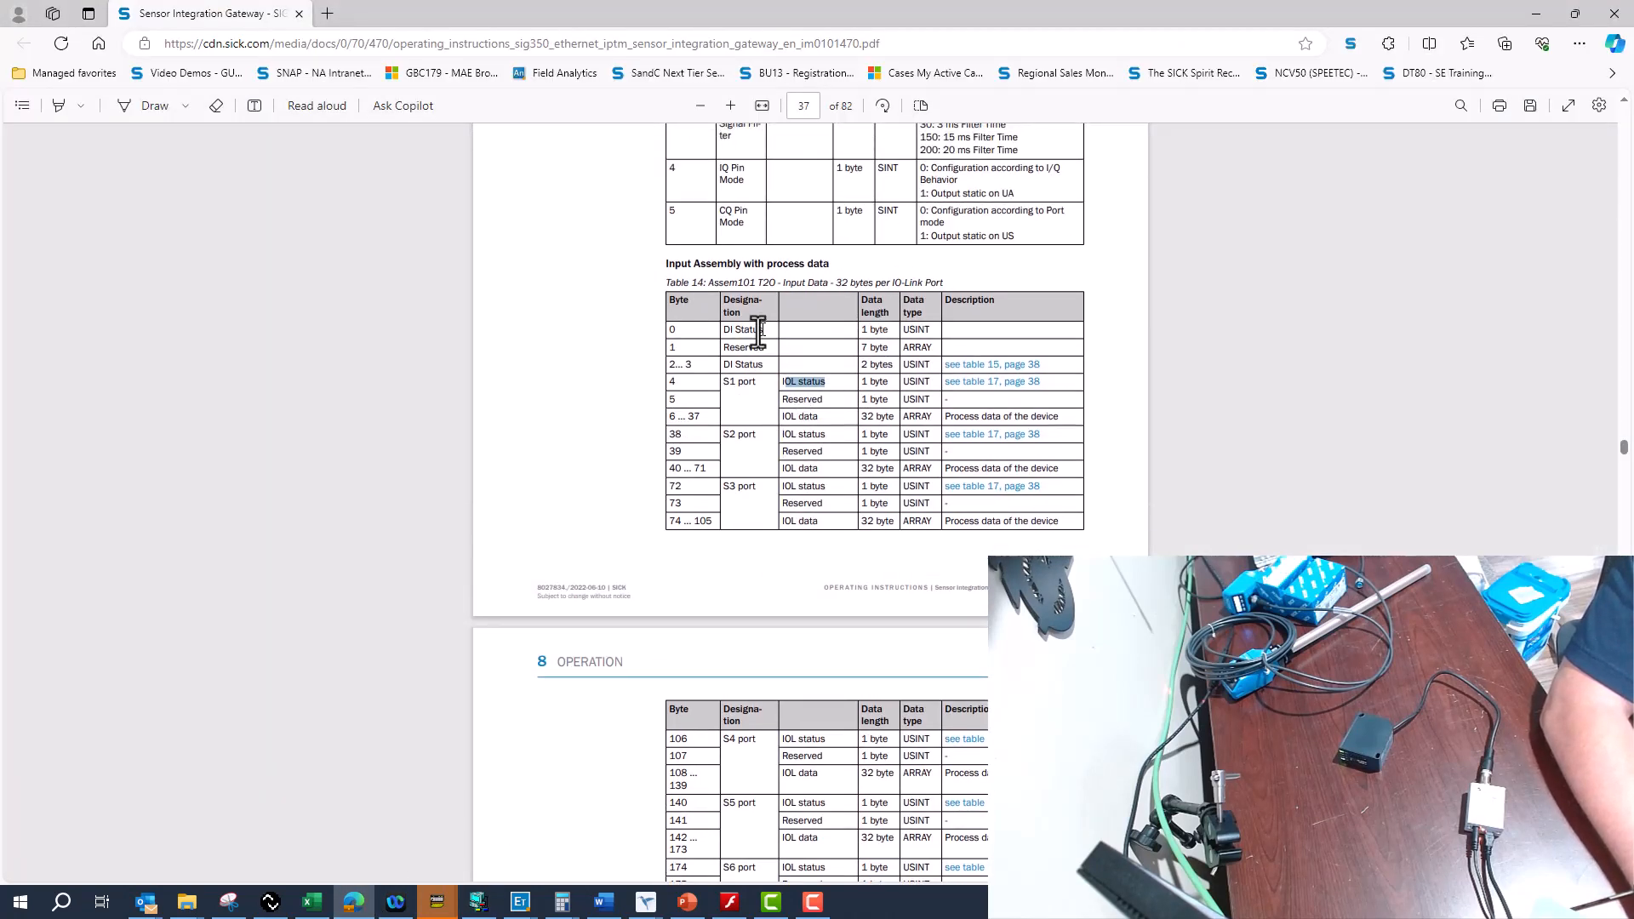
left_click_drag(668, 331, 679, 349)
left_click(670, 349)
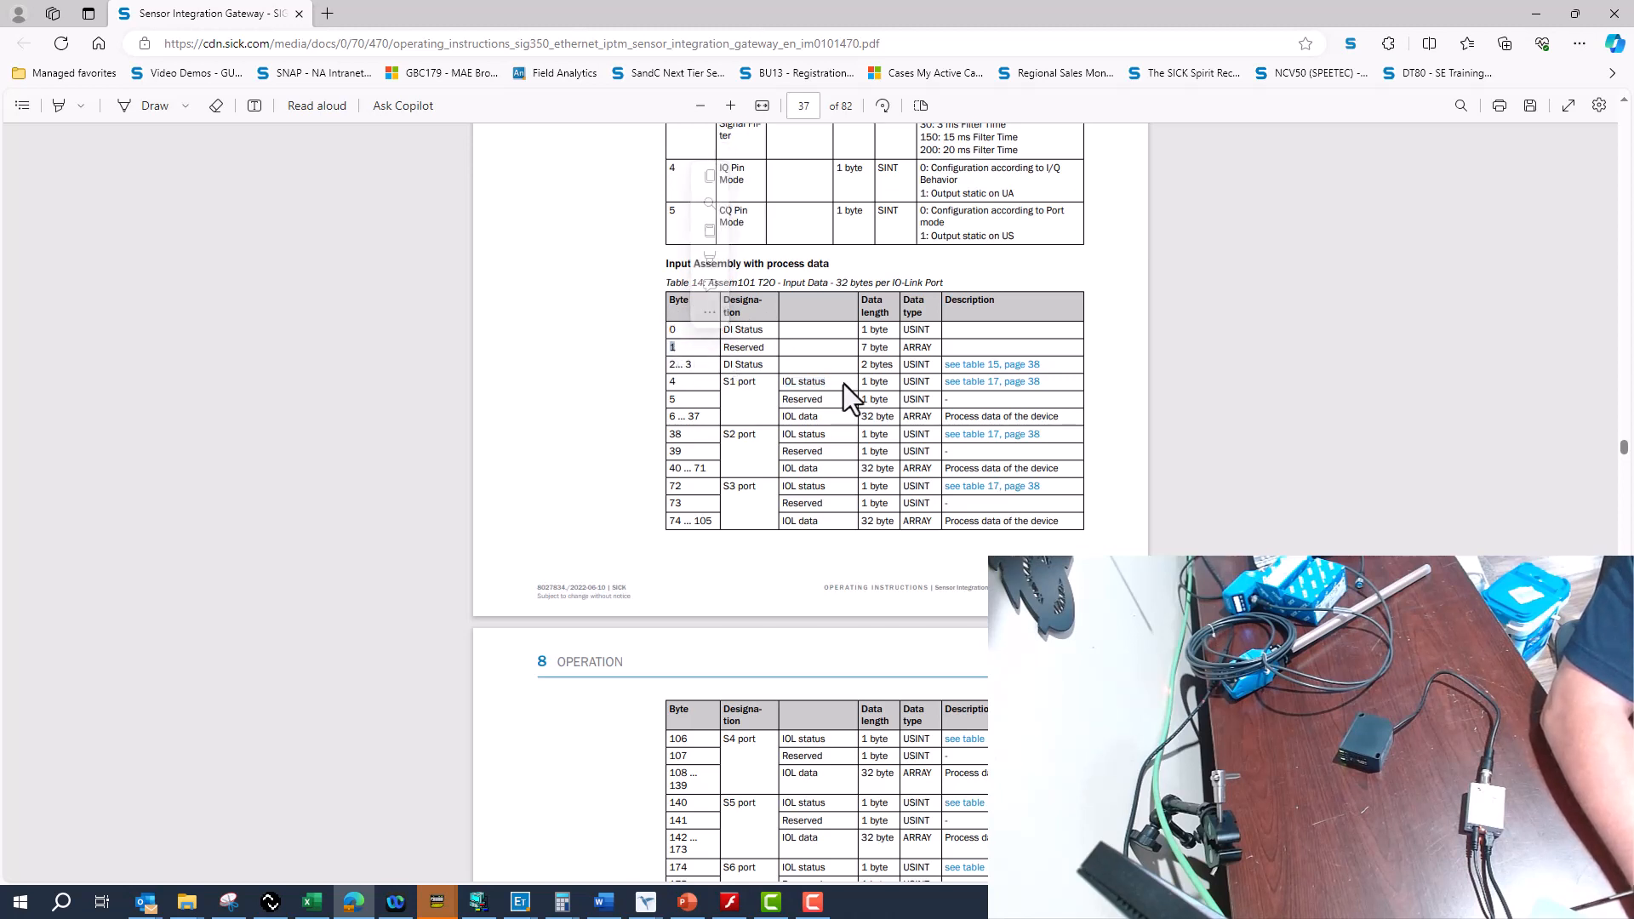
Return to IODD Viewer and examine the data types of Distance, Scale, Q2 and Q1 and their octet mapping
left_click(271, 902)
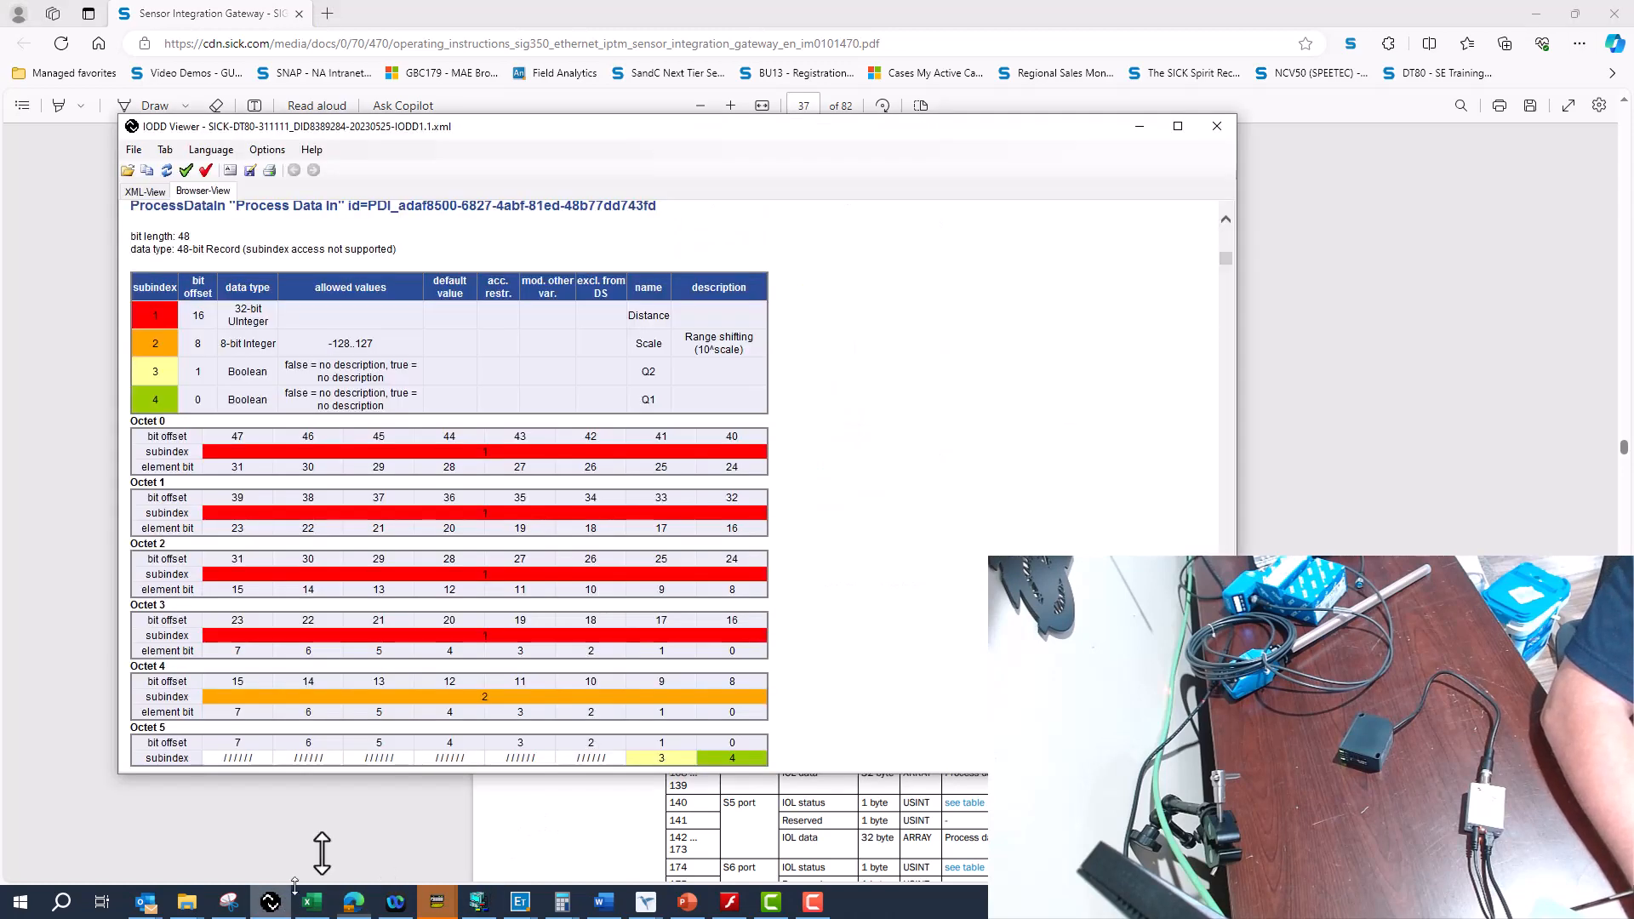
scroll(487, 344, "down", 1)
scroll(487, 344, "up", 1)
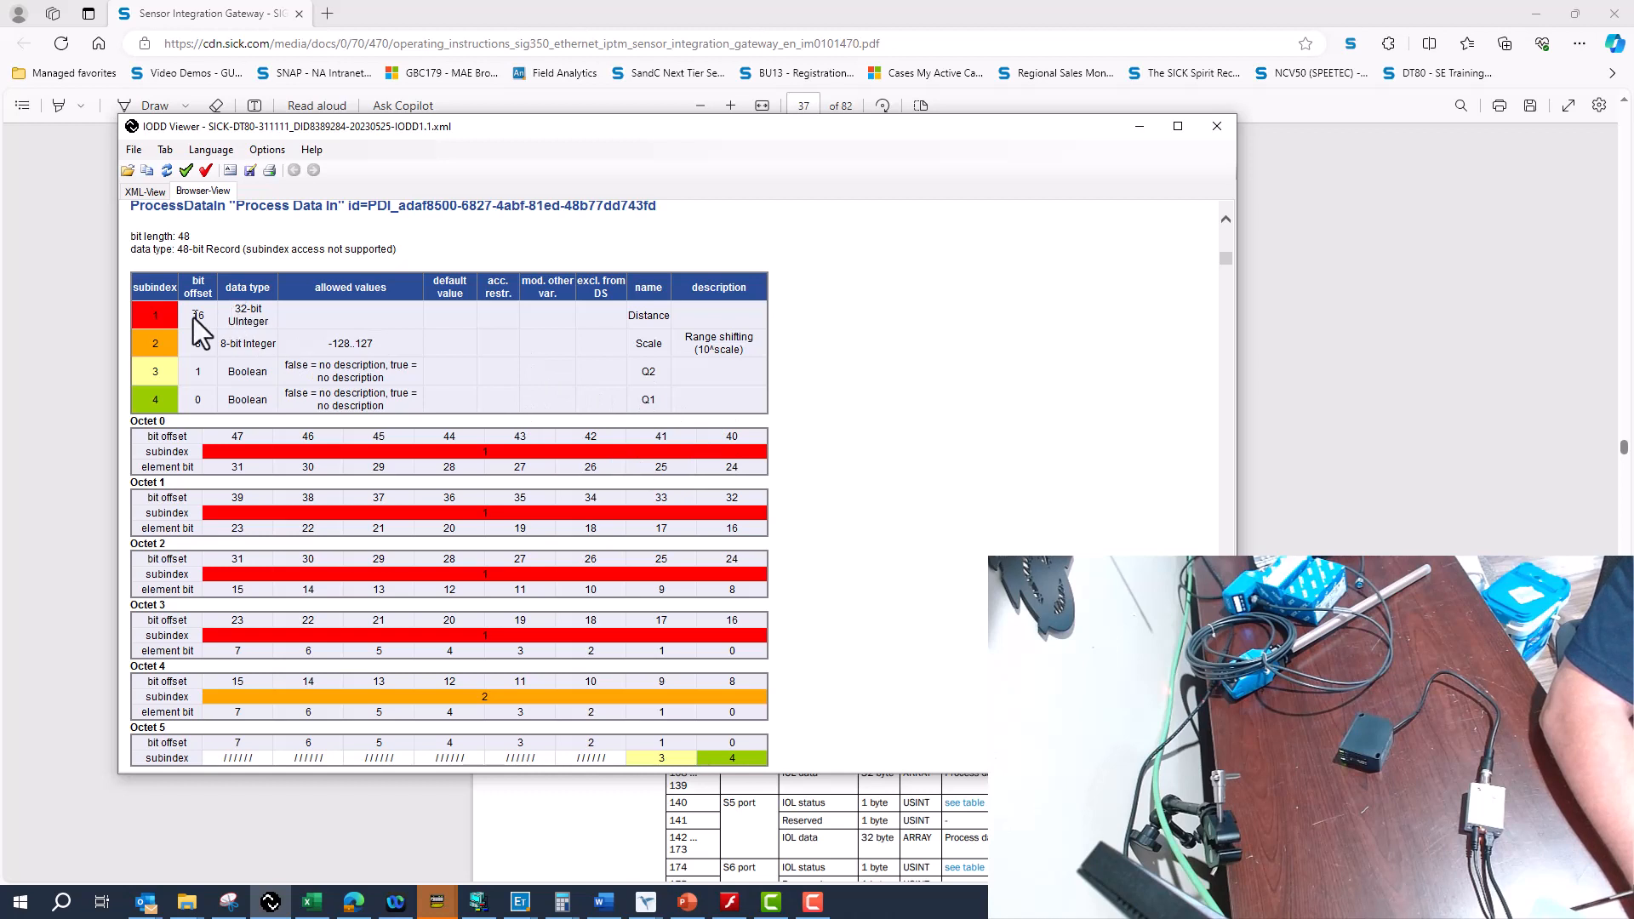
left_click_drag(234, 312, 267, 346)
left_click_drag(228, 399, 253, 399)
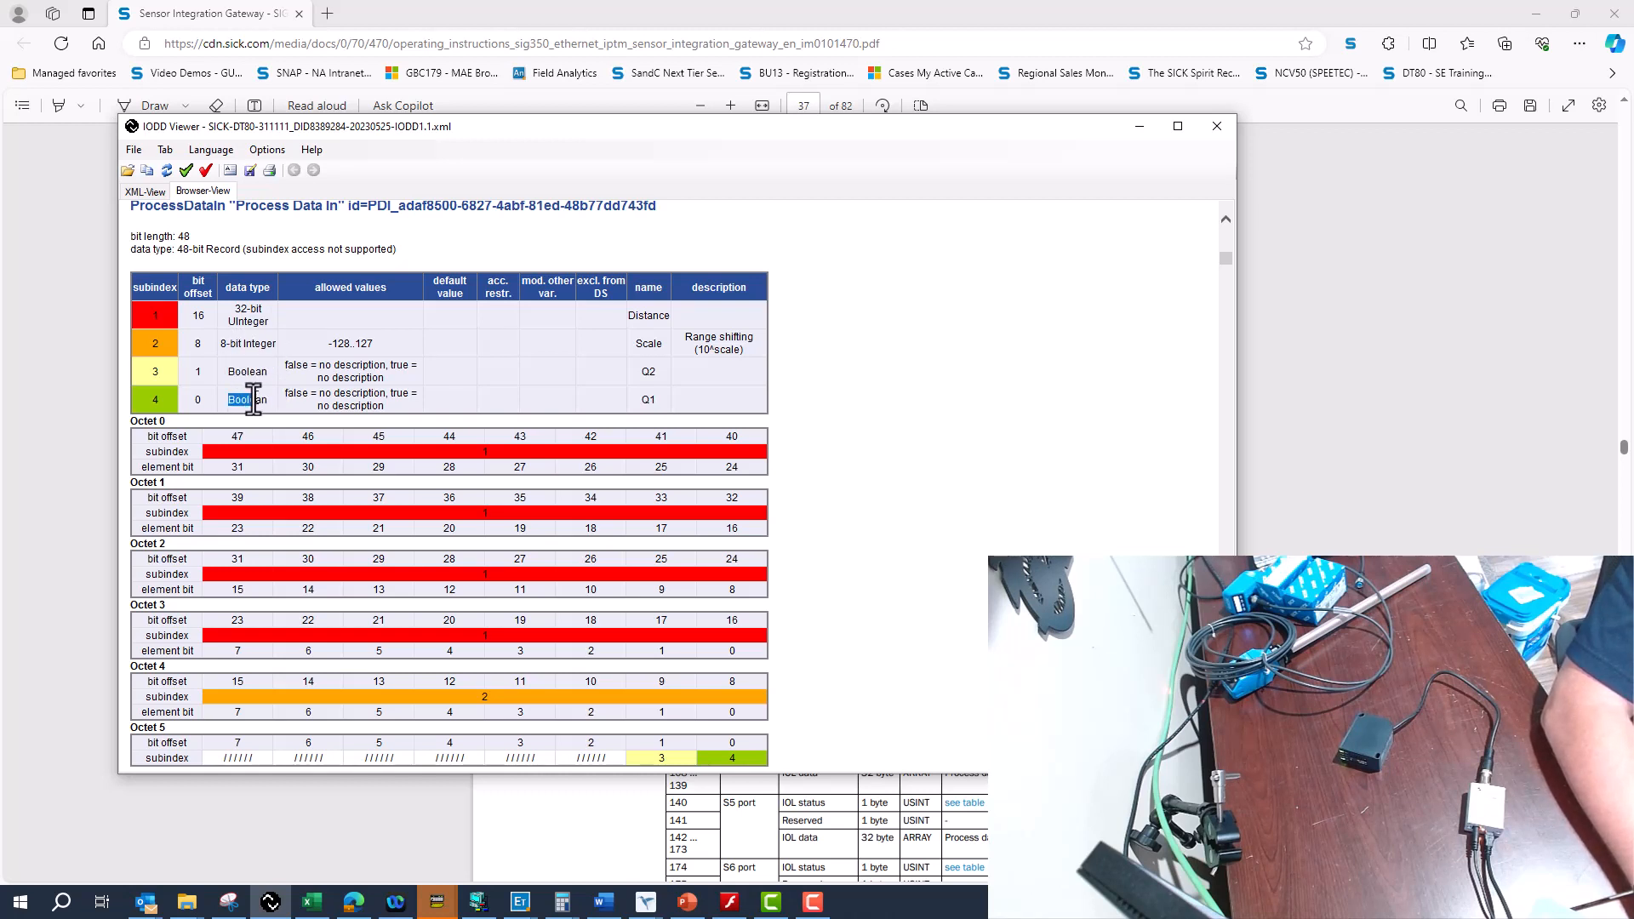
scroll(710, 397, "down", 1)
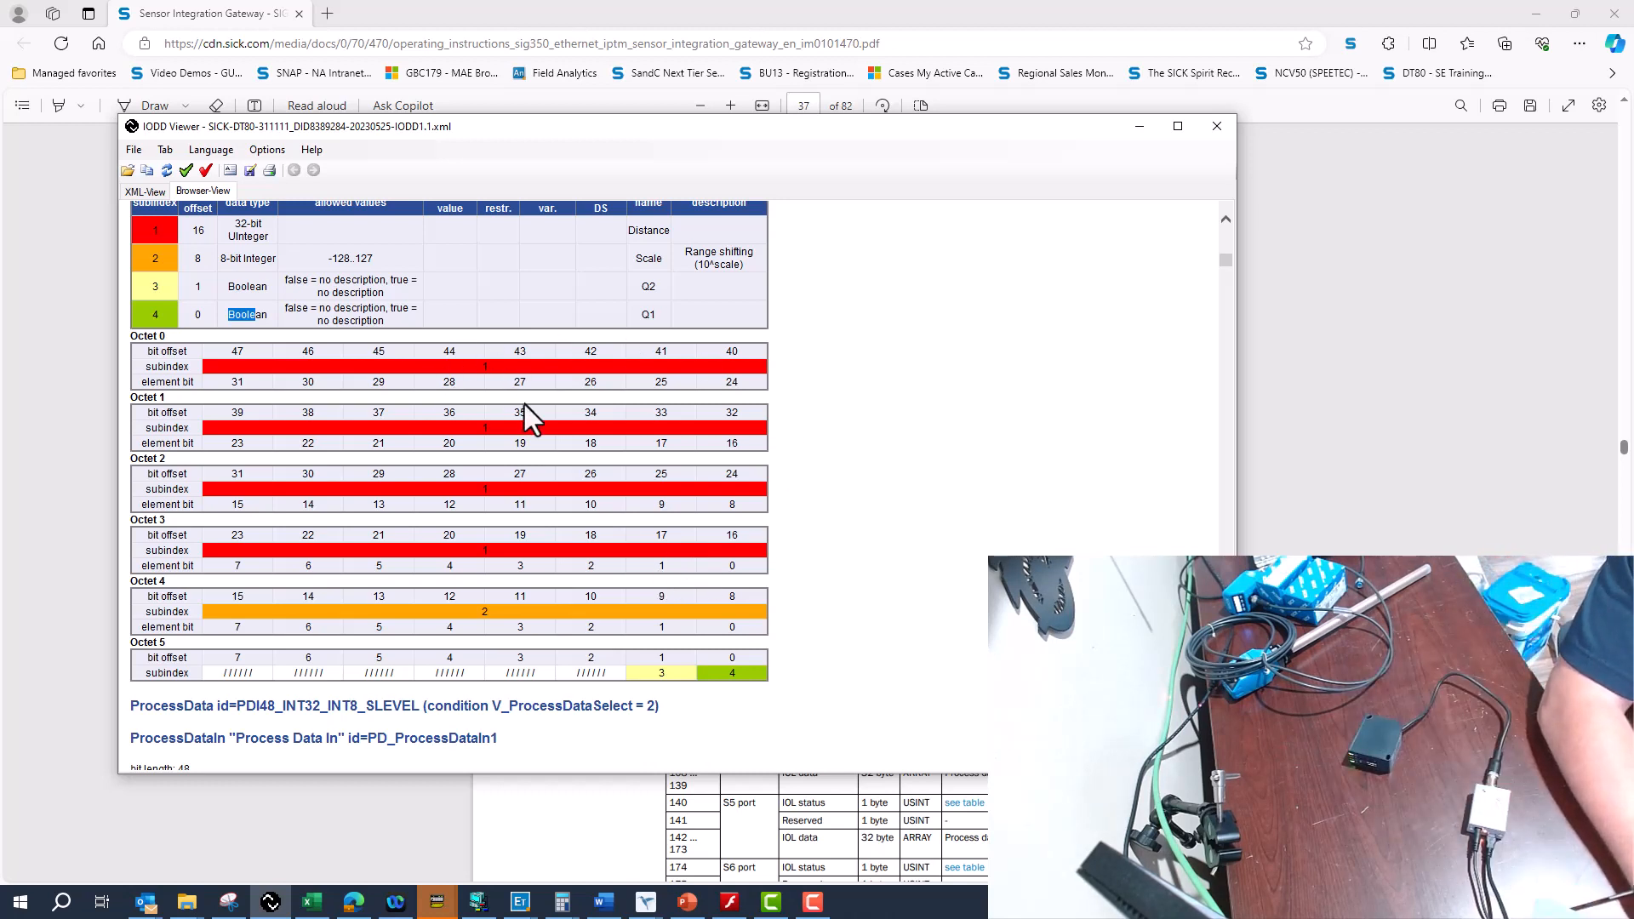
scroll(524, 405, "up", 2)
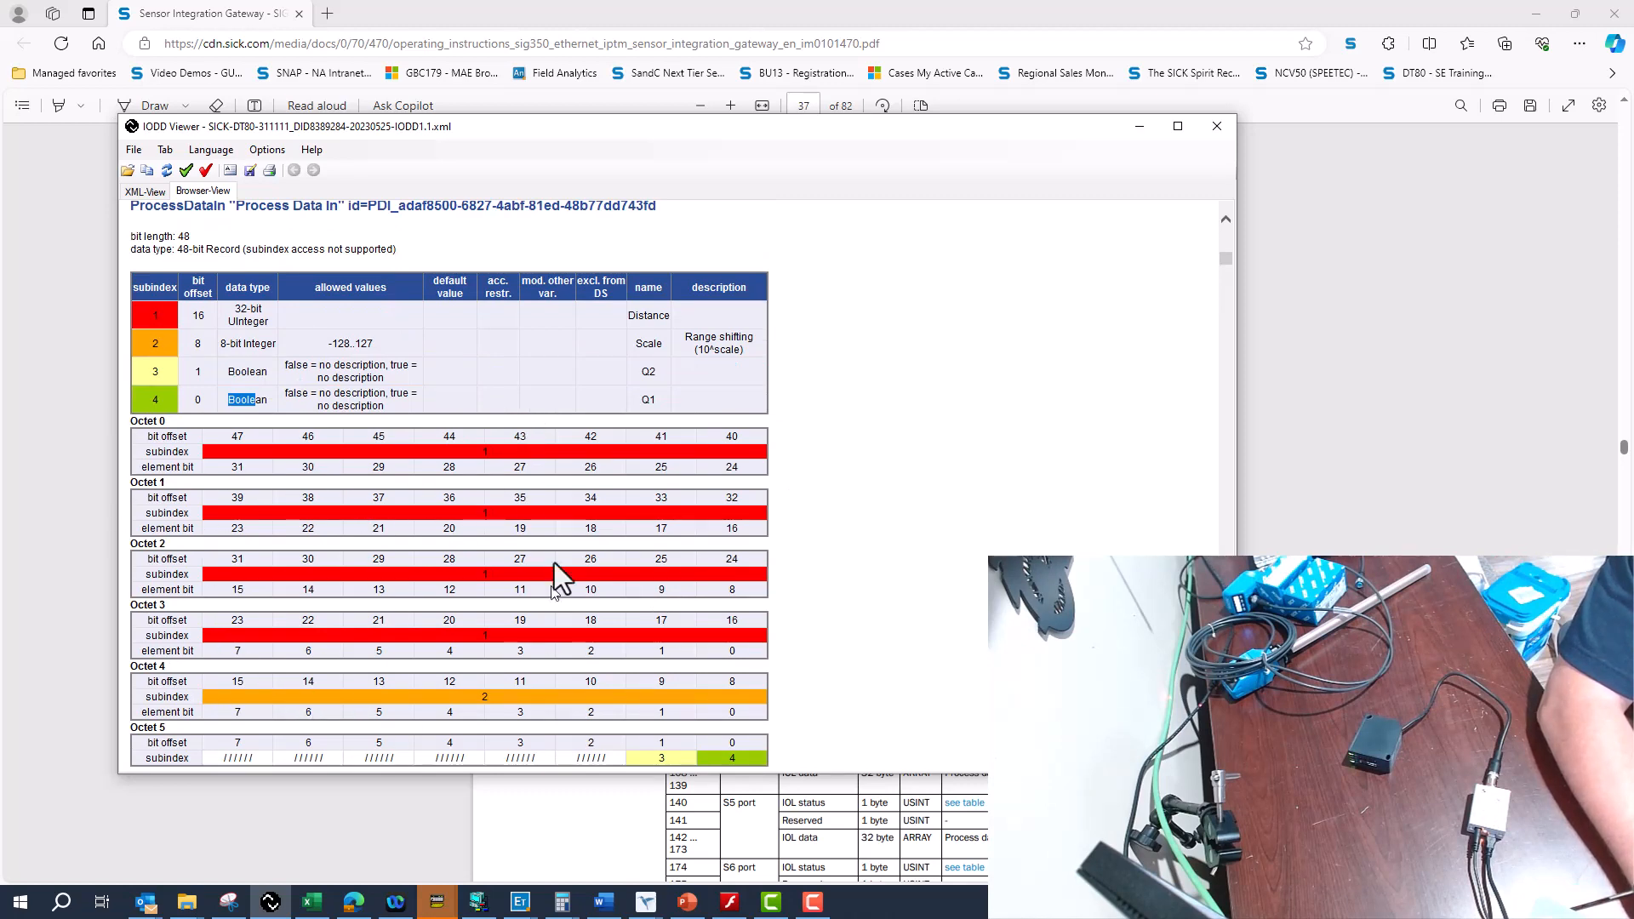
Go back to the manual and examine the Table 14 rows for bytes 0 and 1 and the S1 port
left_click(620, 812)
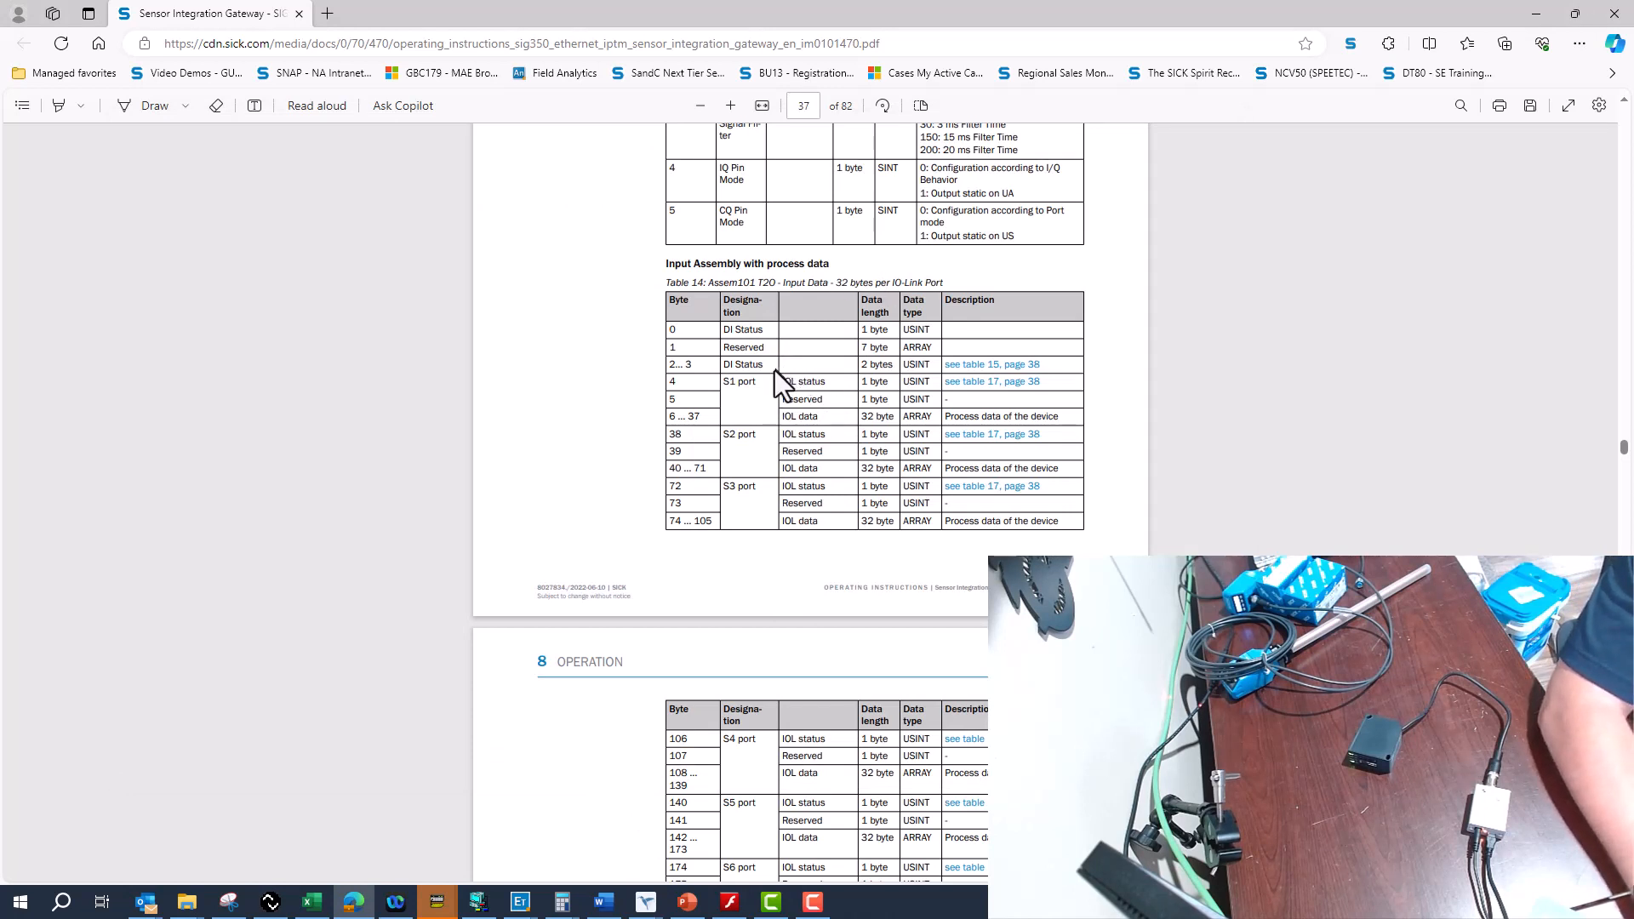
double_click(672, 330)
left_click_drag(724, 329, 760, 330)
double_click(670, 347)
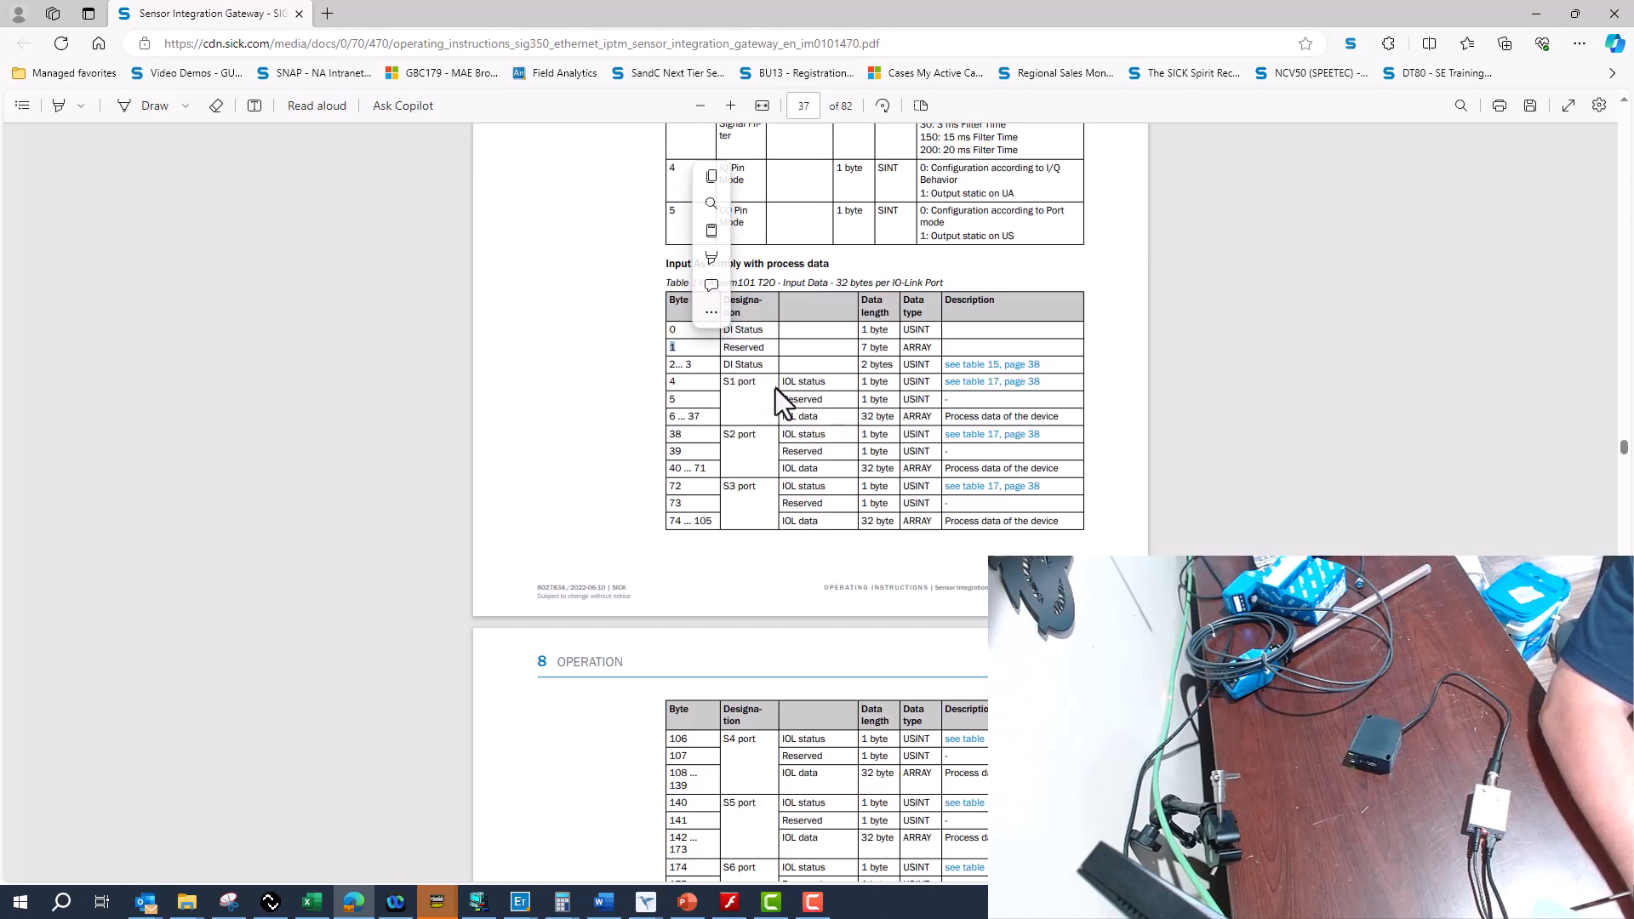
left_click(726, 382)
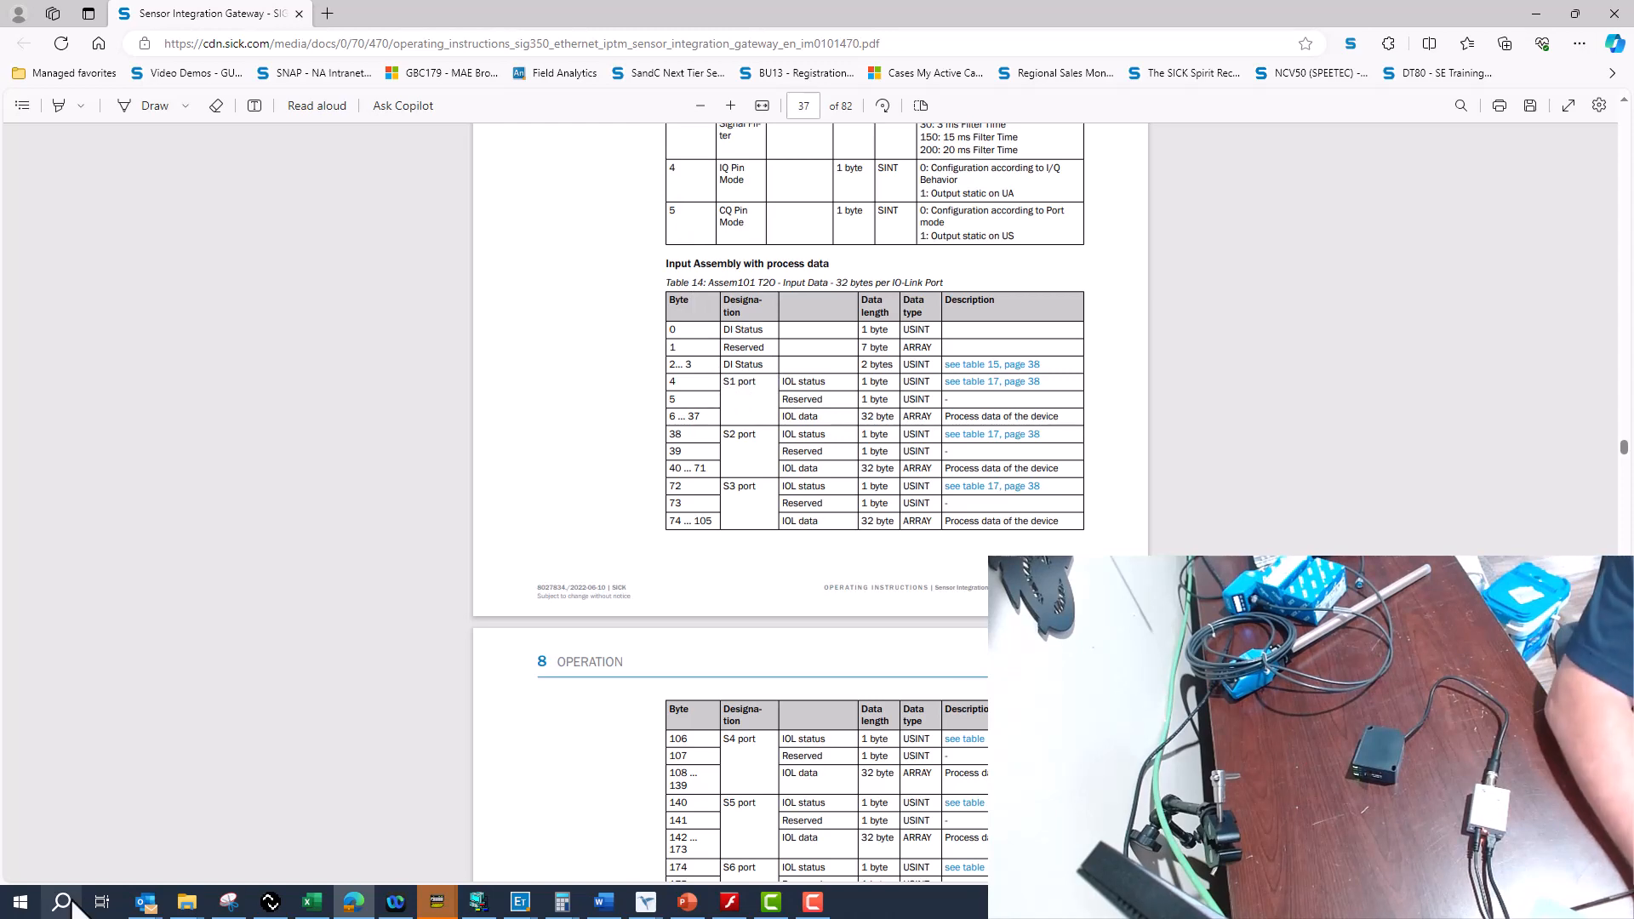
Bring up the DT80-311111 project window in SOPAS and close it
mouse_move(520, 900)
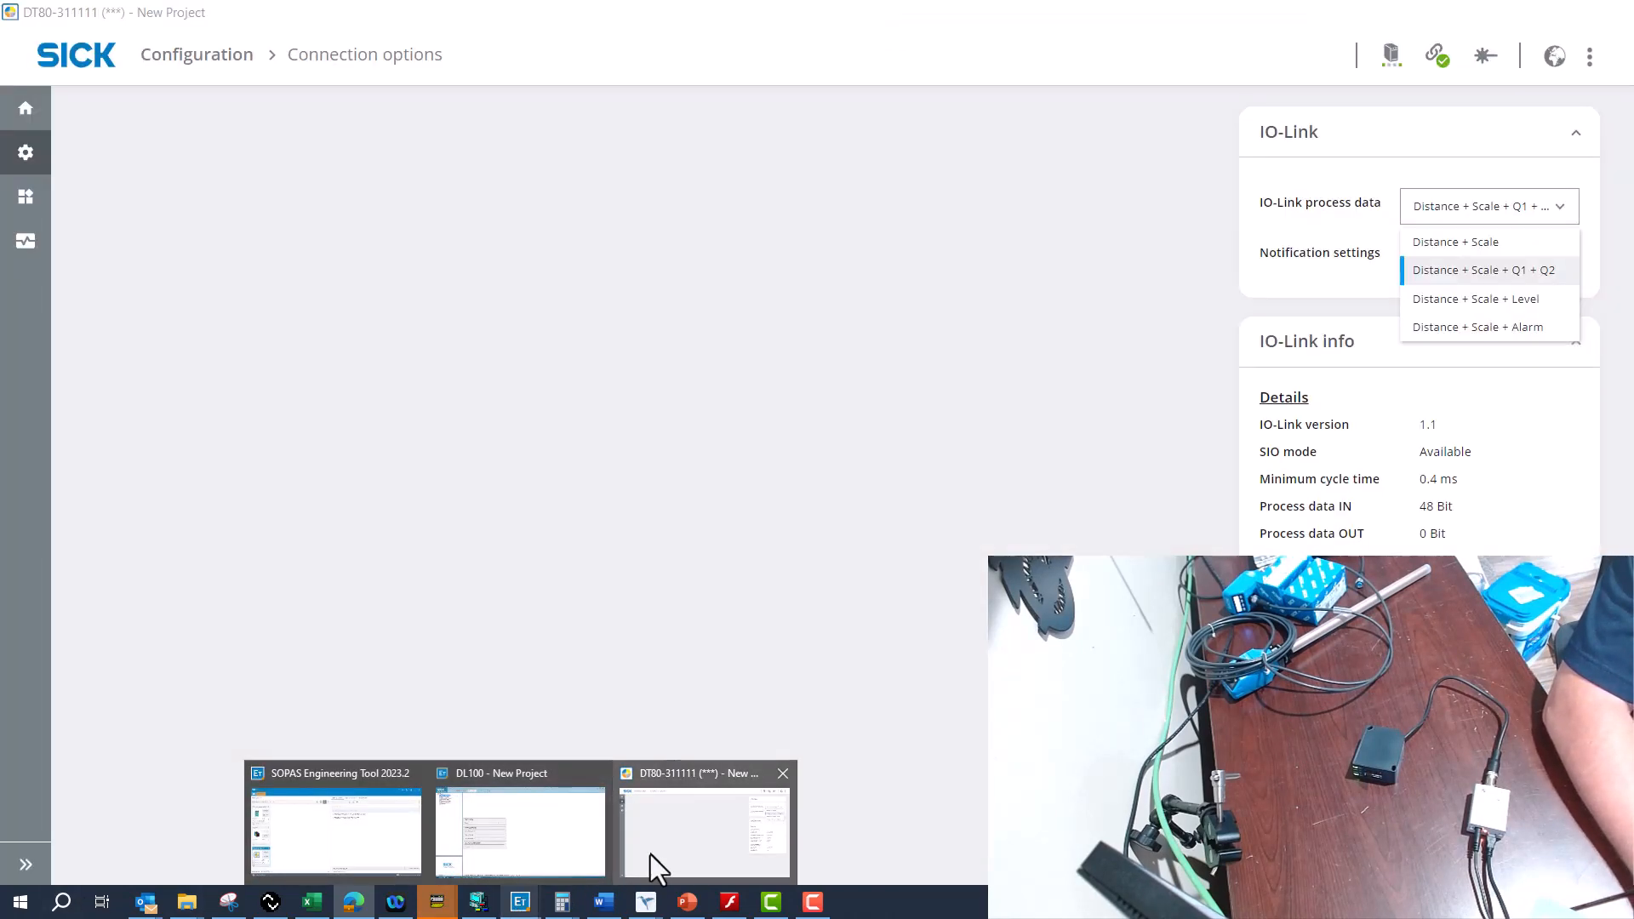
left_click(650, 855)
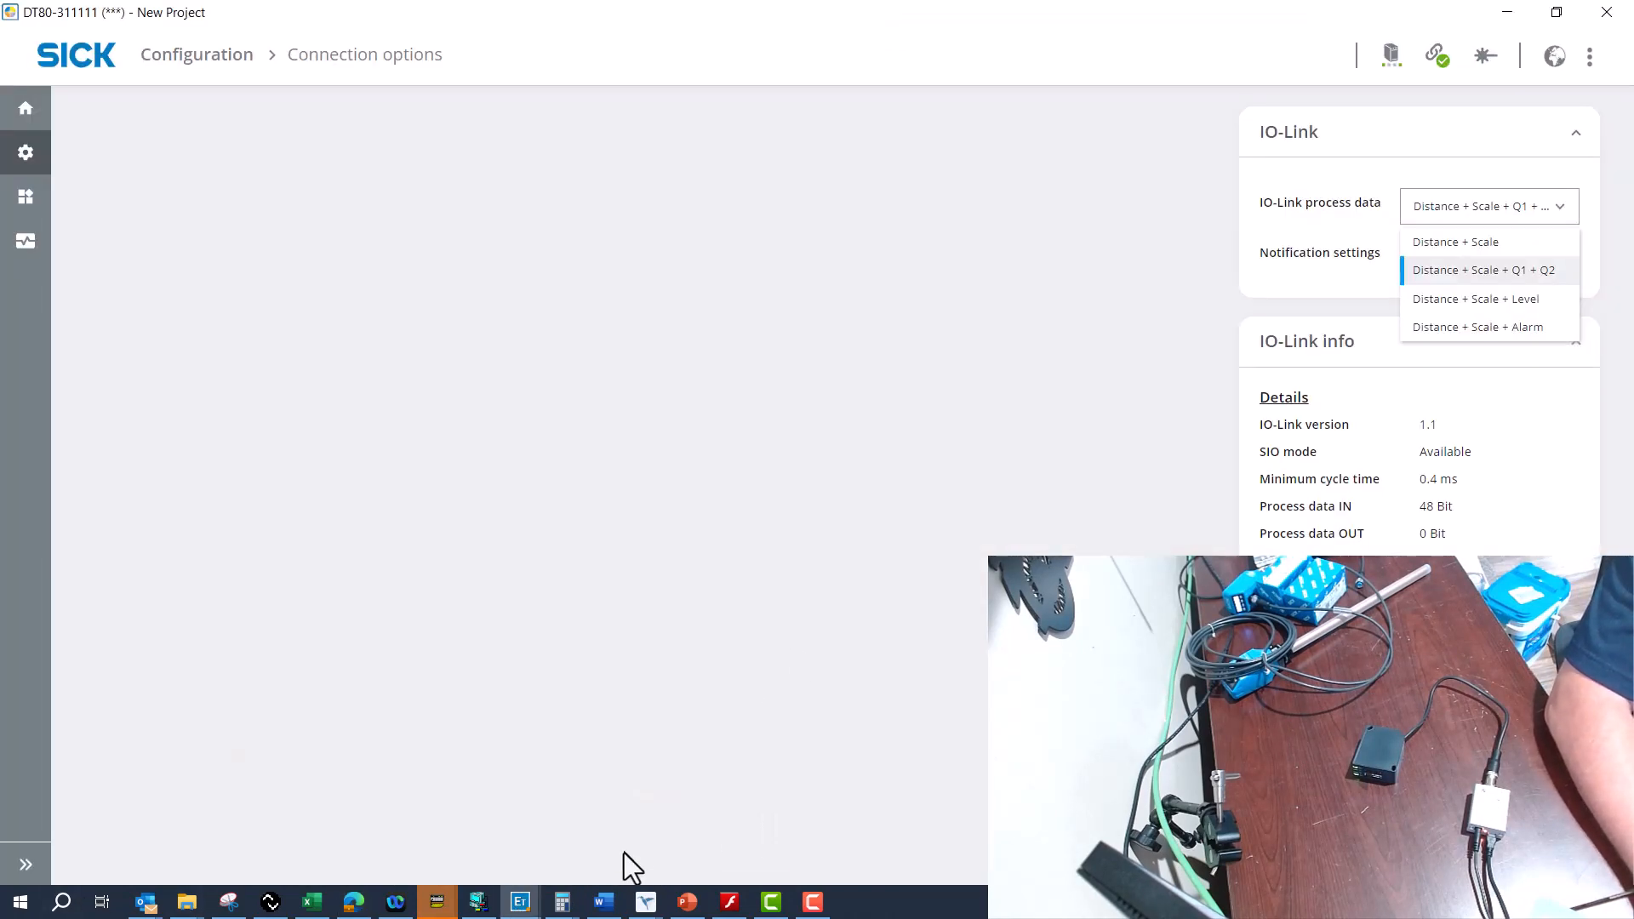
left_click(1624, 12)
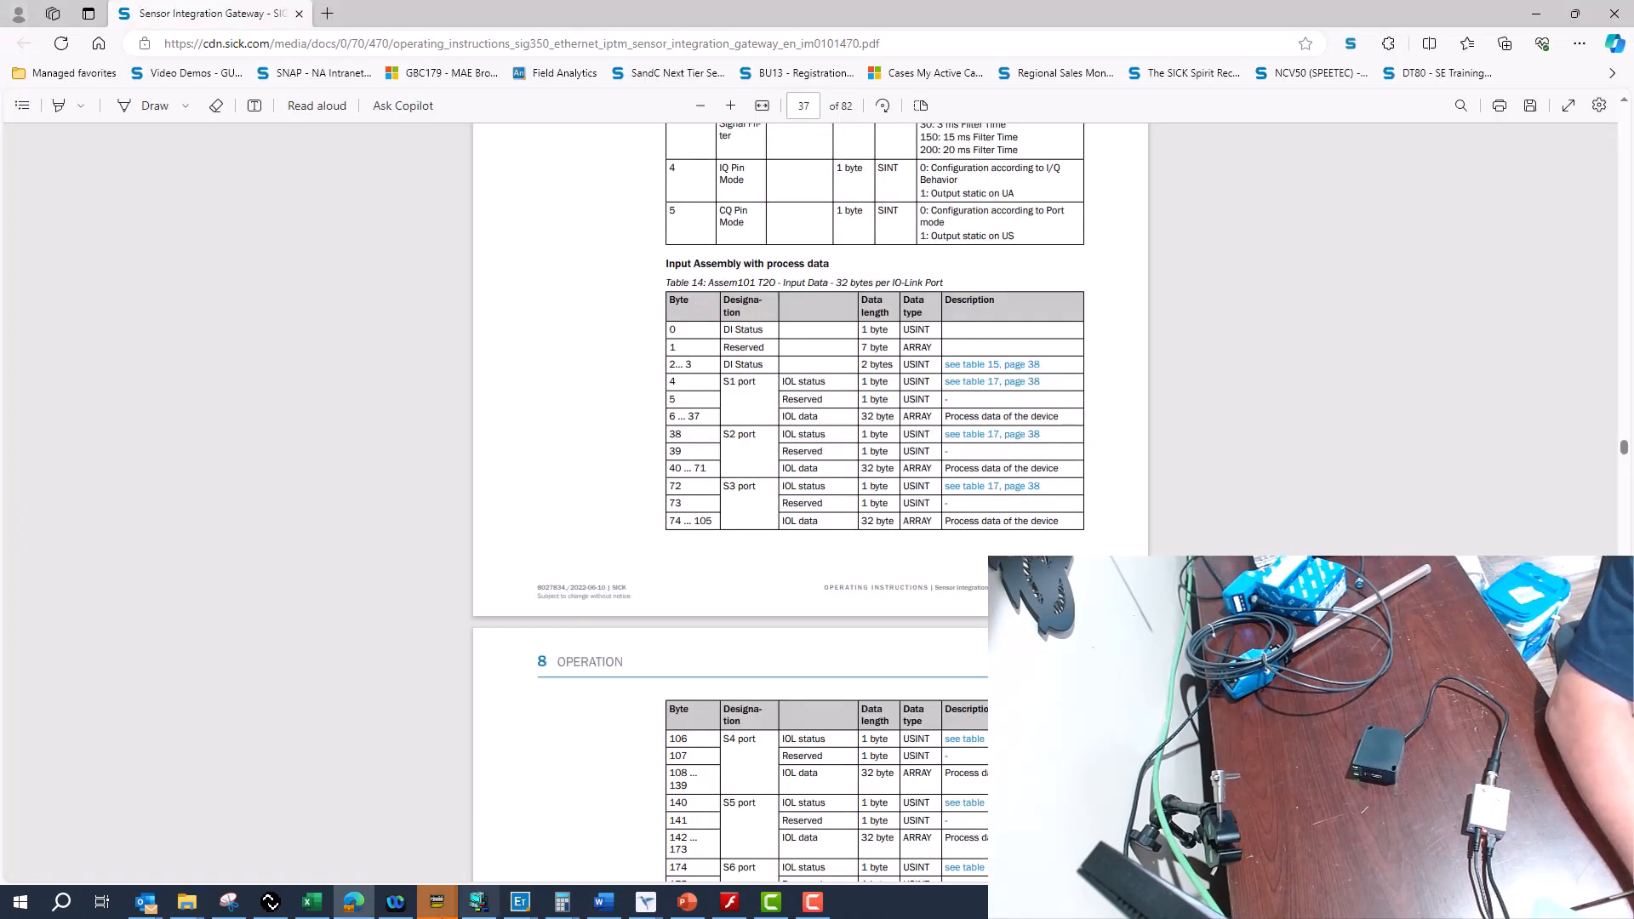
left_click(522, 904)
left_click(416, 856)
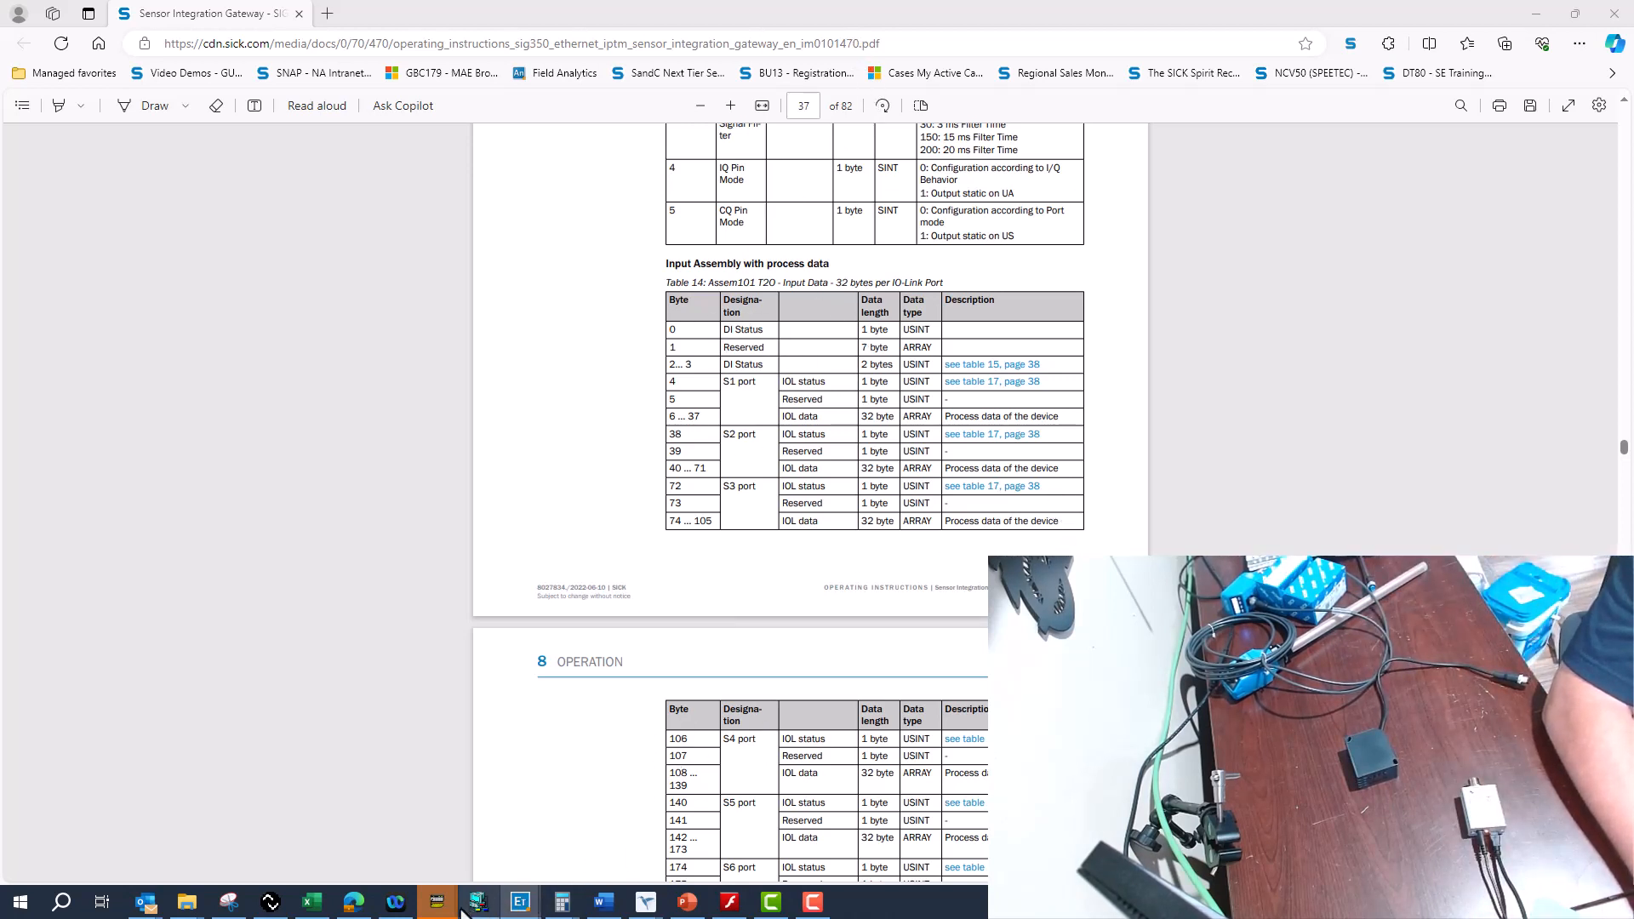
Switch to the PLC Memory window, place it narrowed beside Table 14 in the manual, and display the D area in hexadecimal
mouse_move(440, 902)
left_click(512, 837)
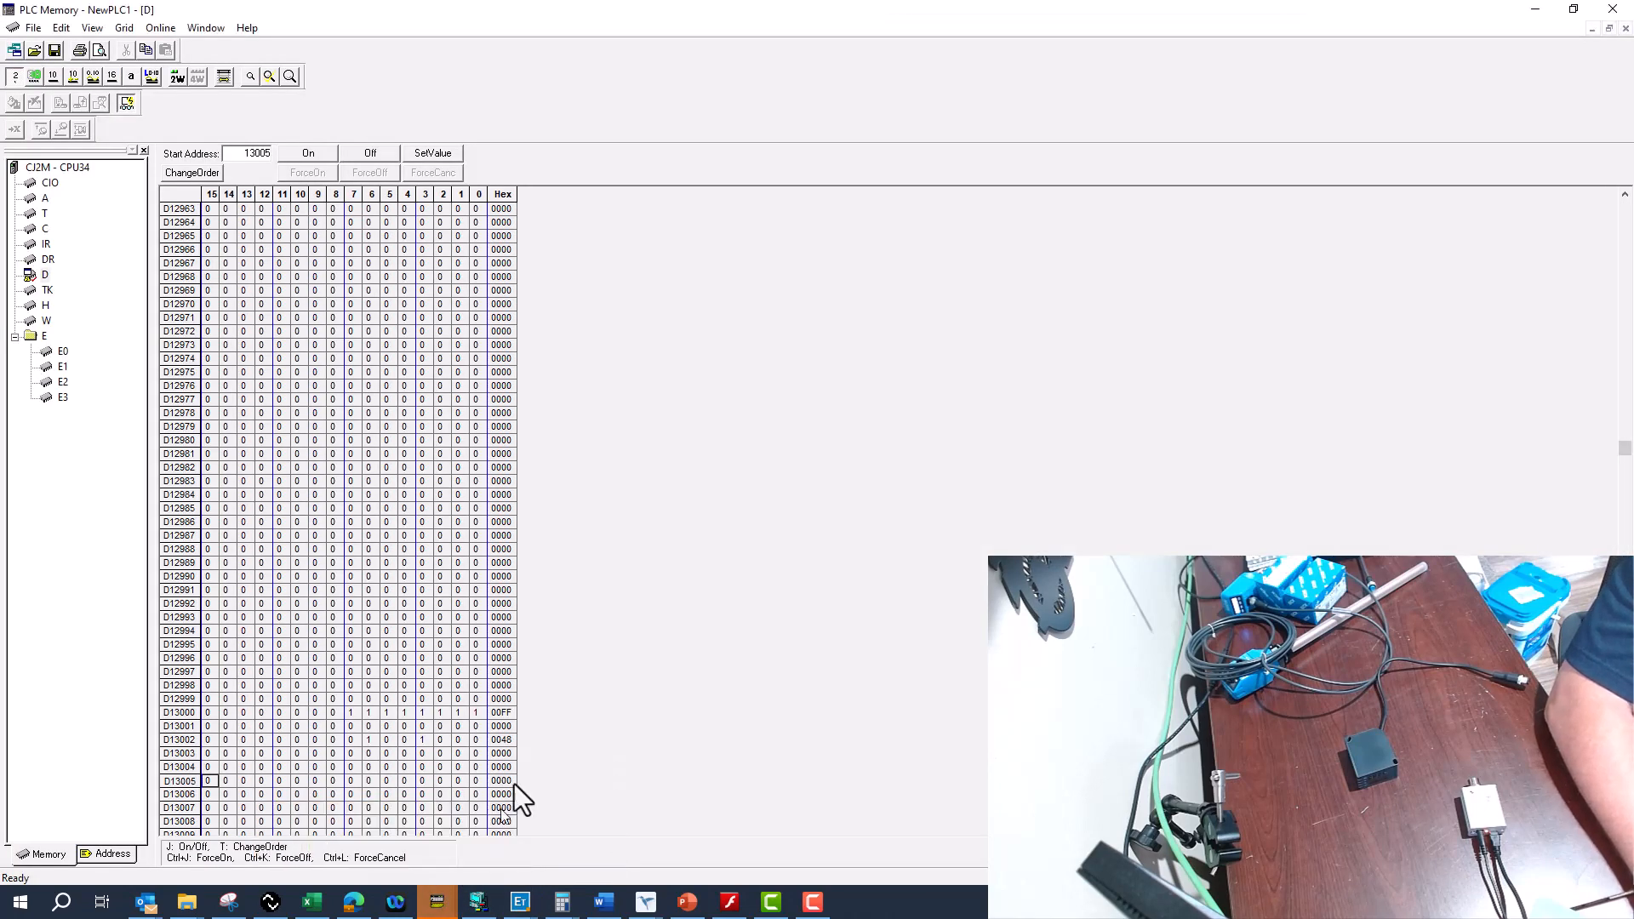
left_click(1573, 9)
left_click_drag(1106, 47, 879, 168)
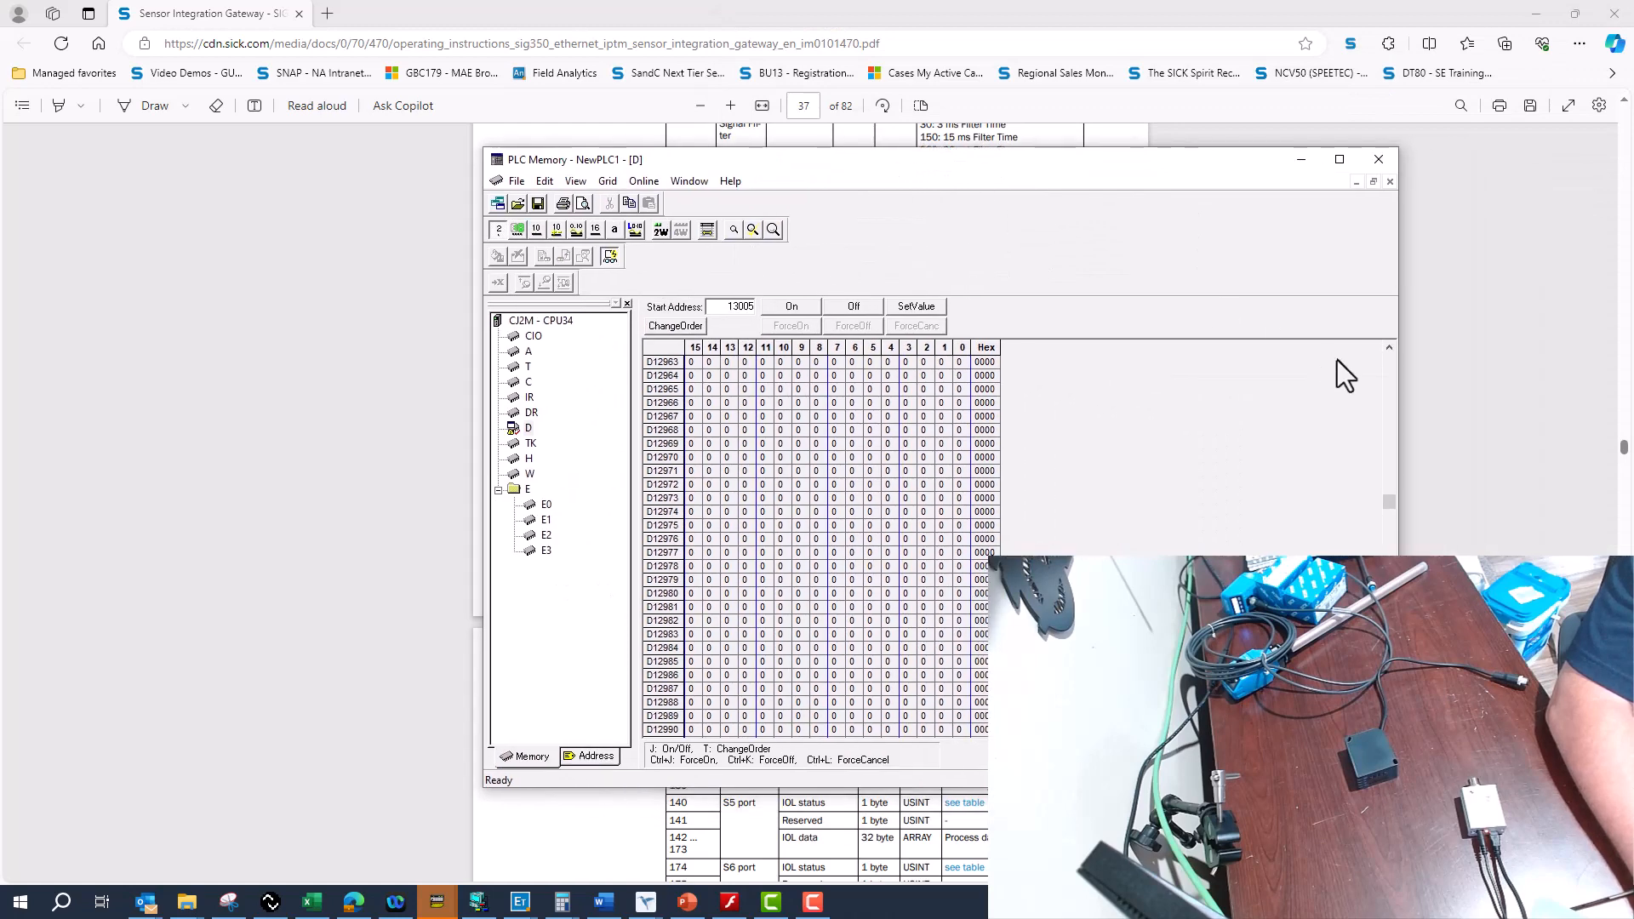
left_click_drag(1399, 383, 1039, 387)
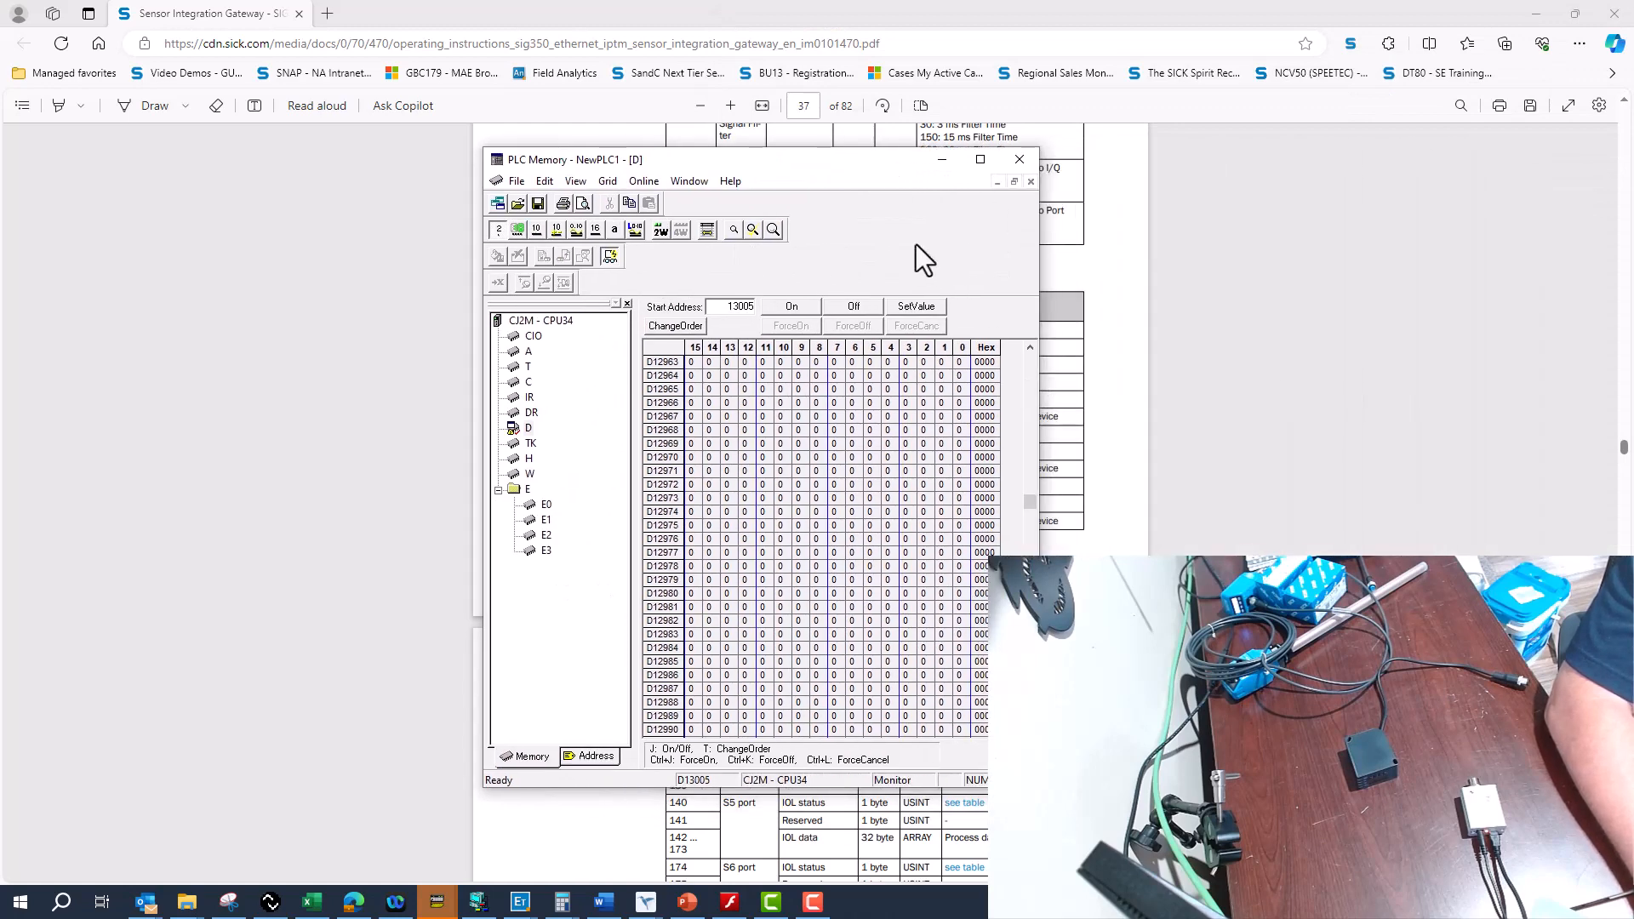
left_click_drag(865, 158, 1438, 120)
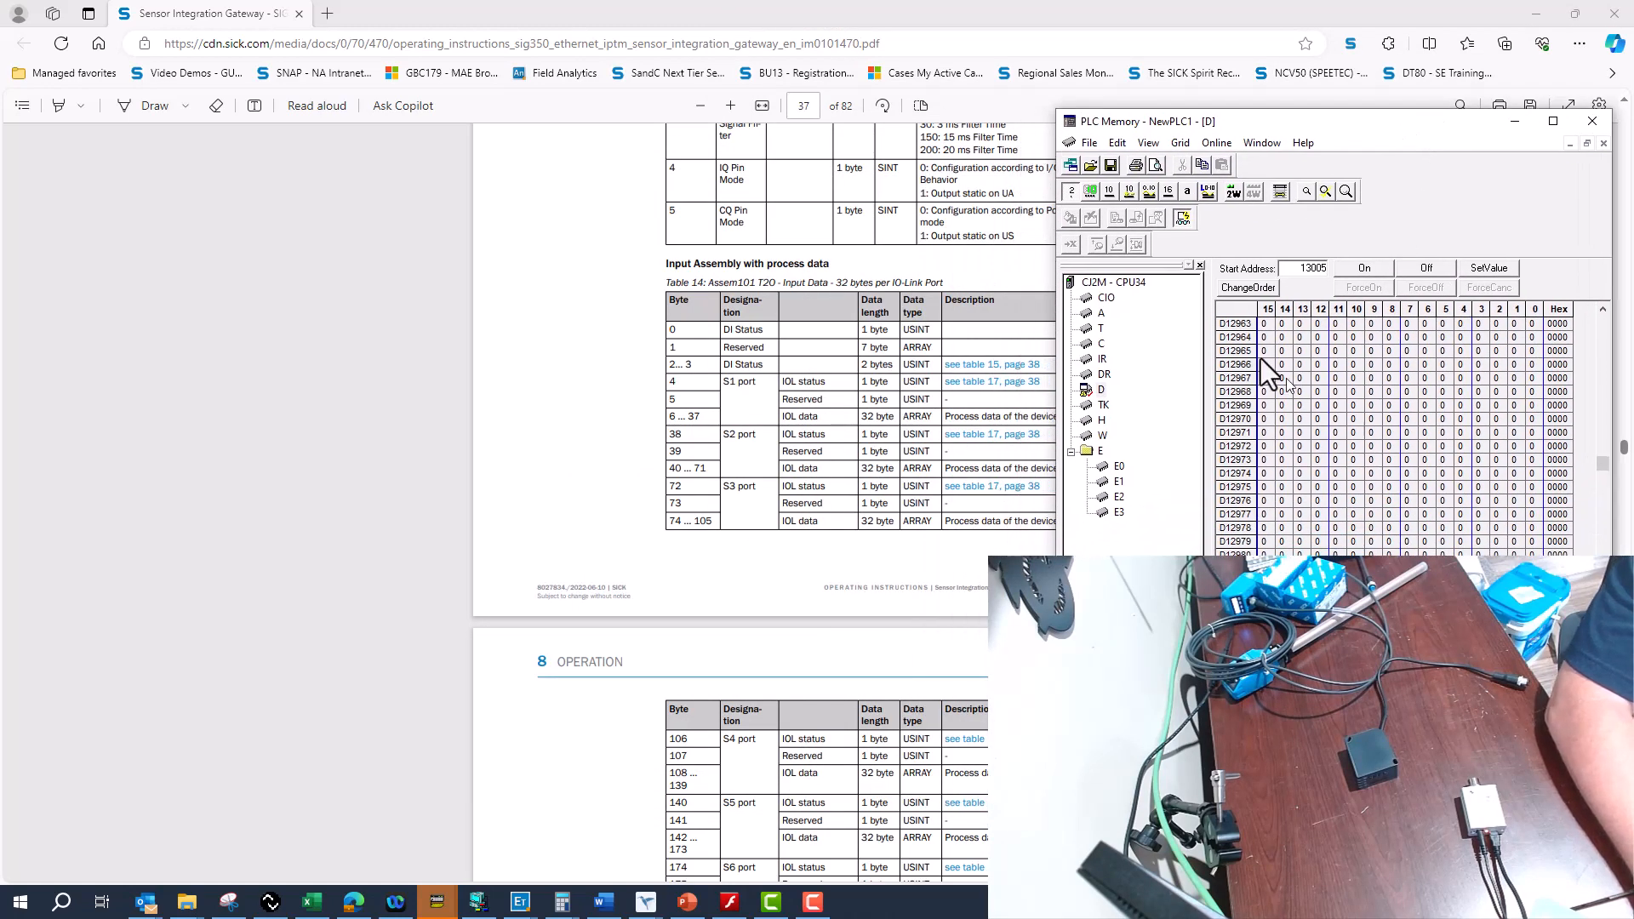
left_click(1168, 194)
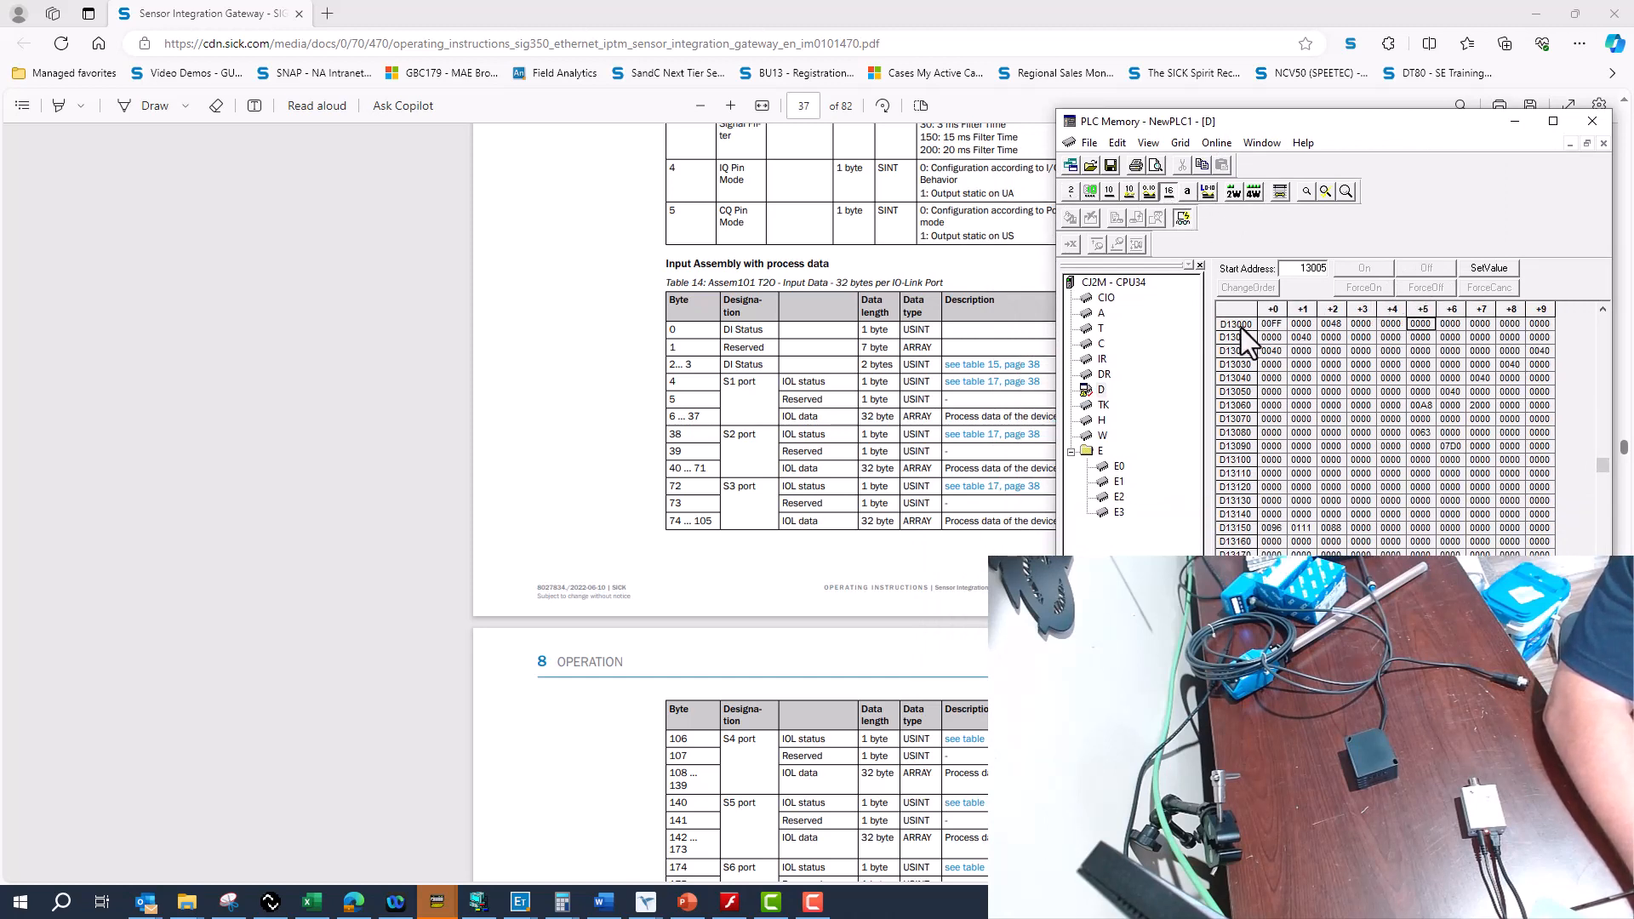
Check the input tag set in the SIG350 Edit Connection dialog against byte 0 and bytes 6…37 of Table 14 in the manual
left_click(478, 901)
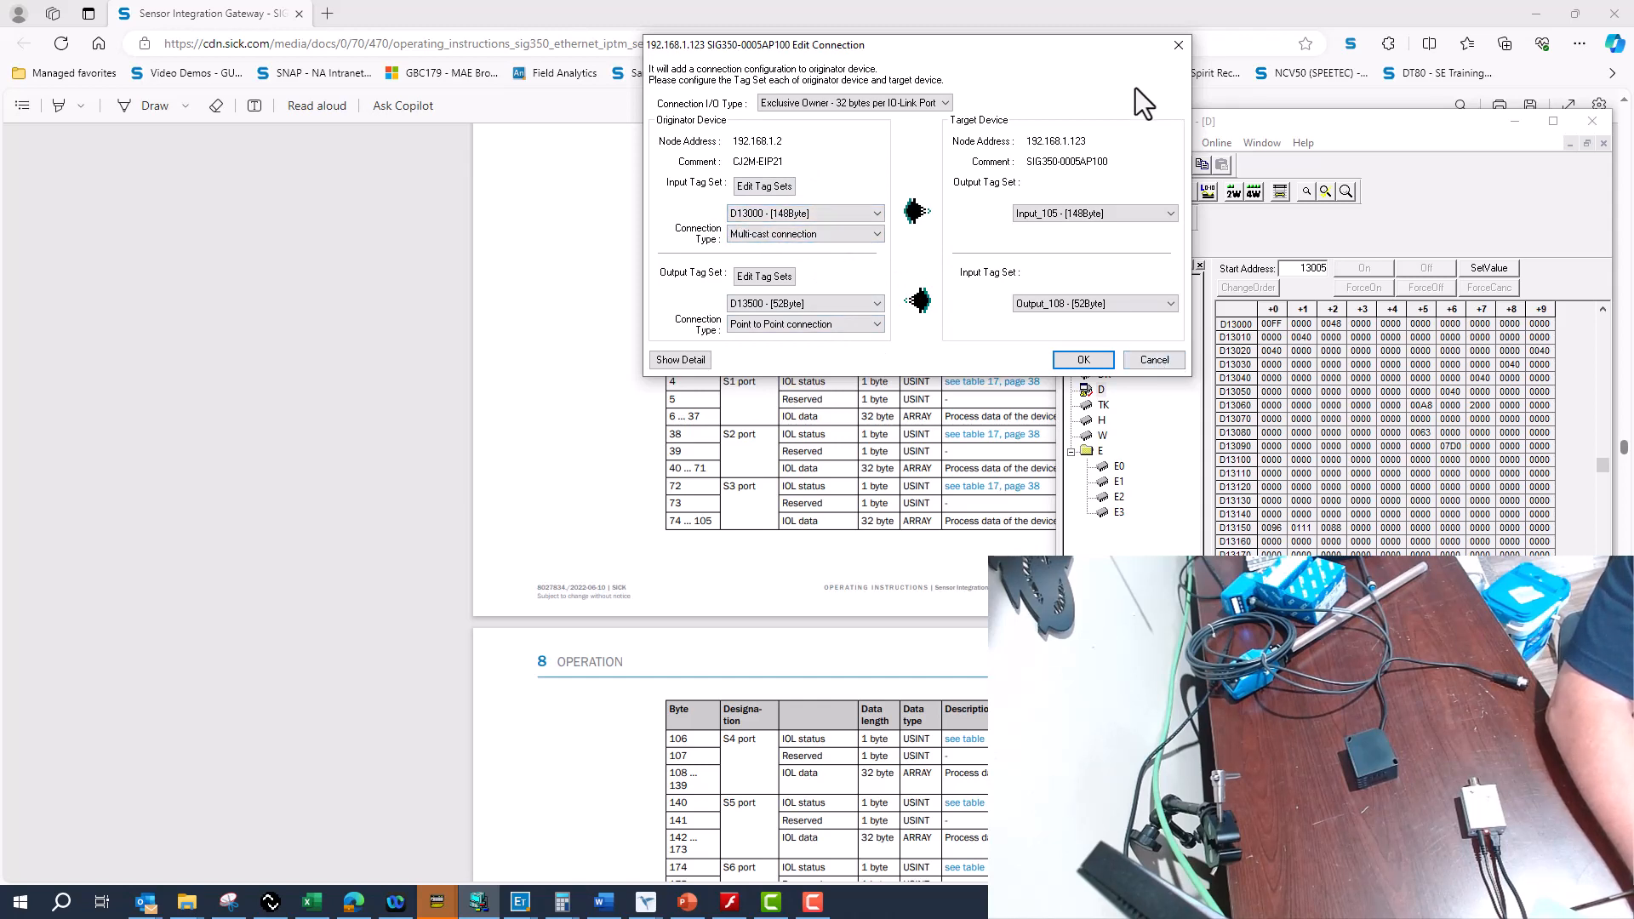
left_click_drag(1096, 51, 531, 202)
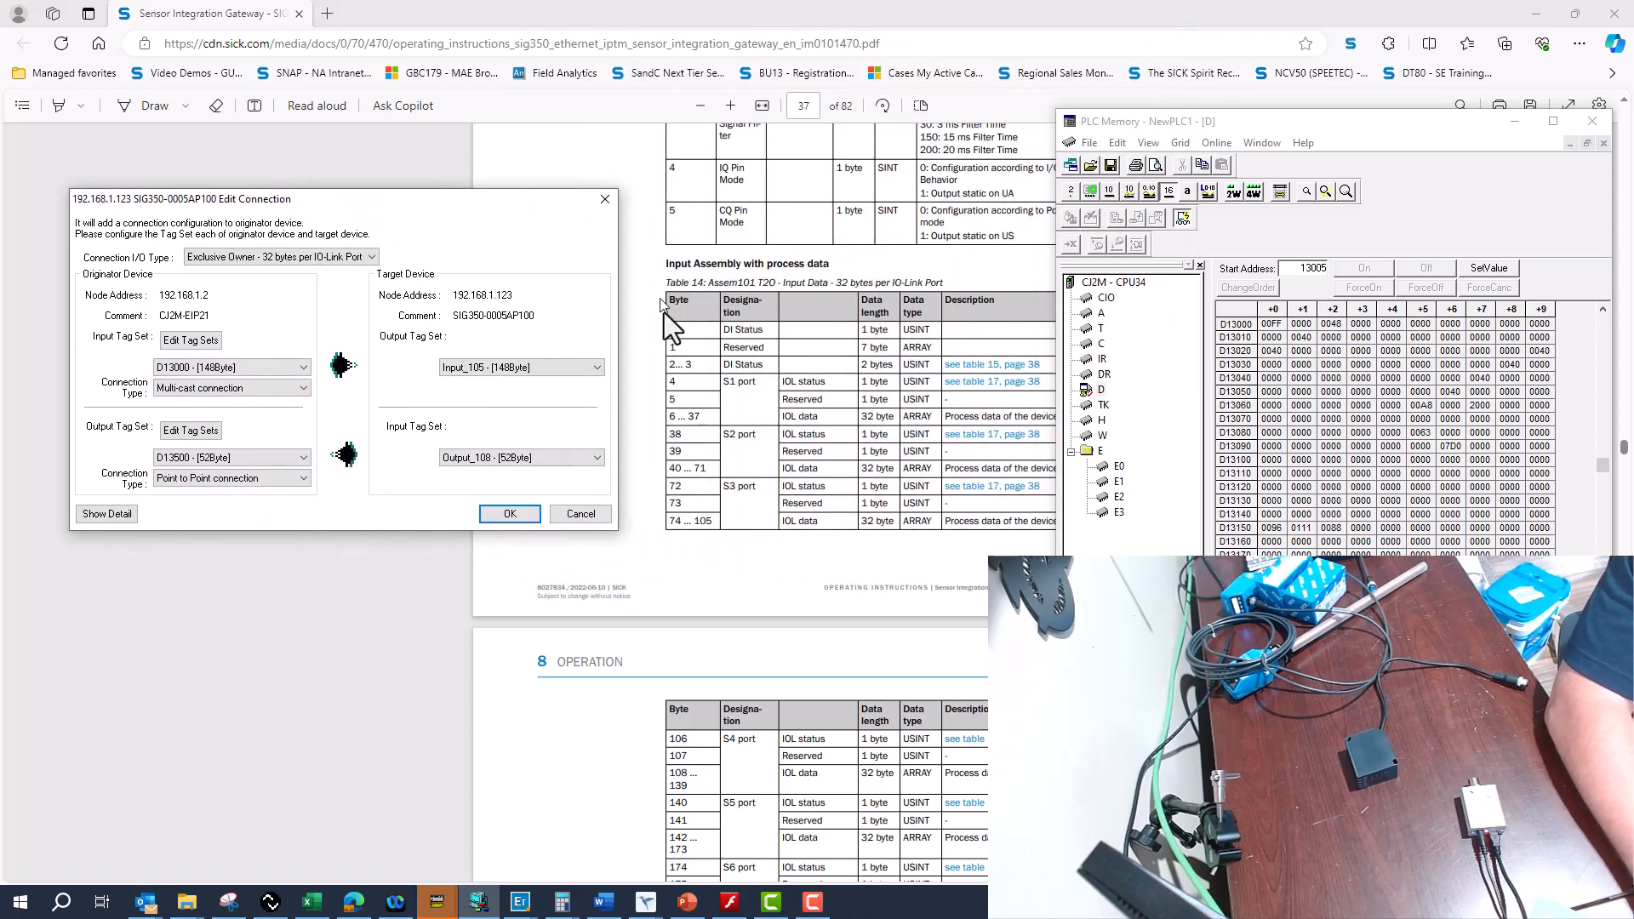
left_click(674, 337)
left_click_drag(665, 331, 676, 333)
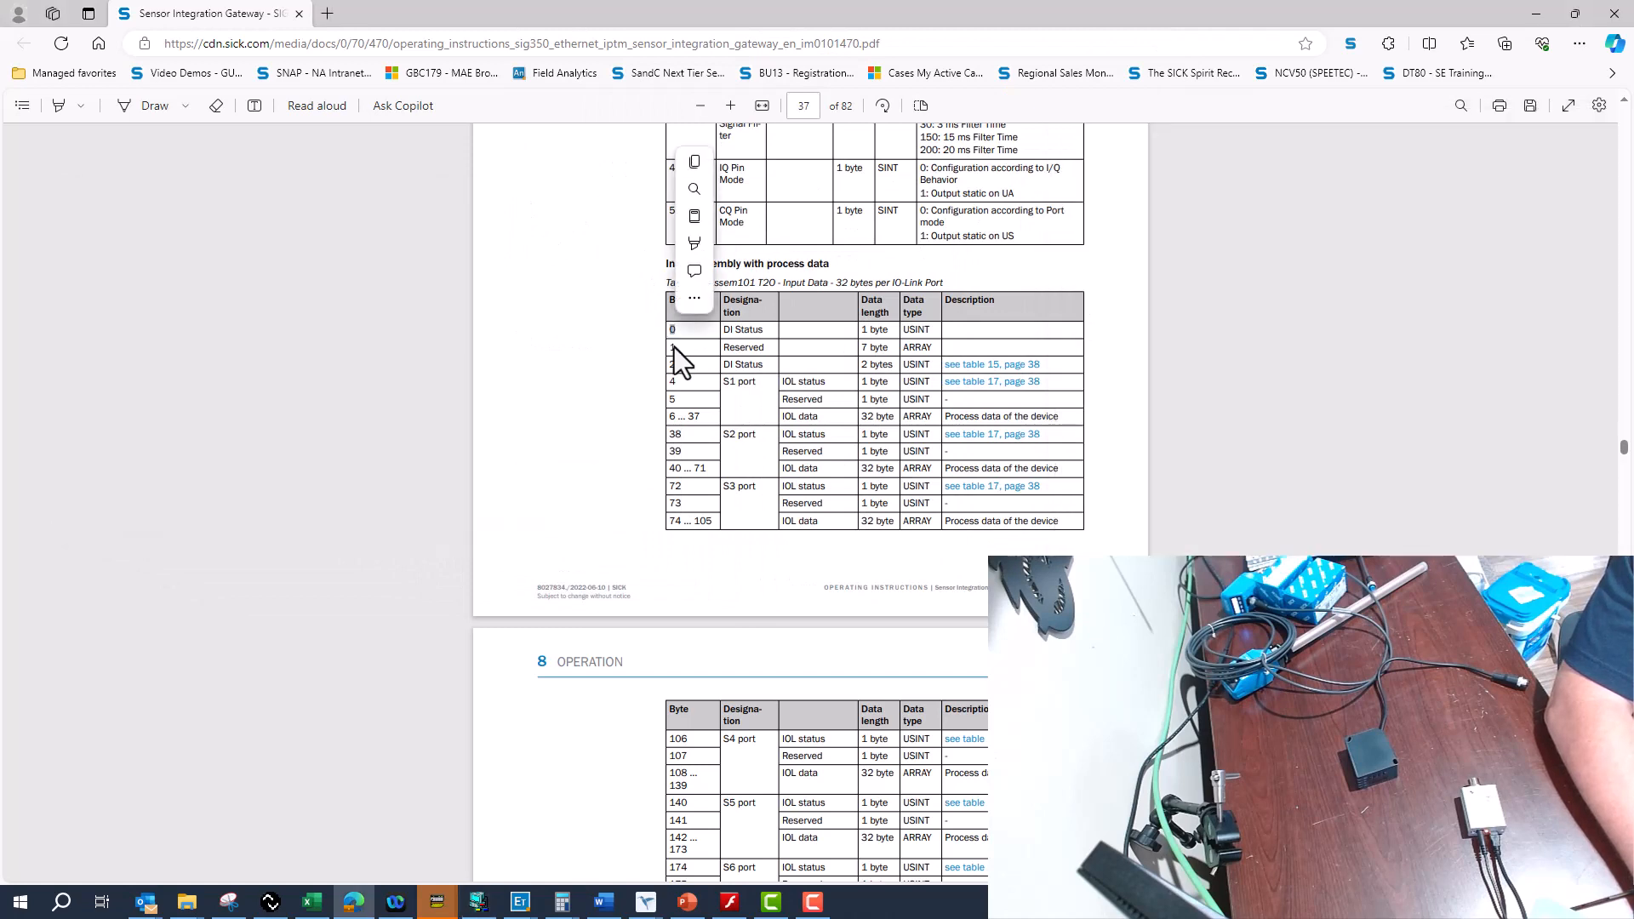
left_click(679, 358)
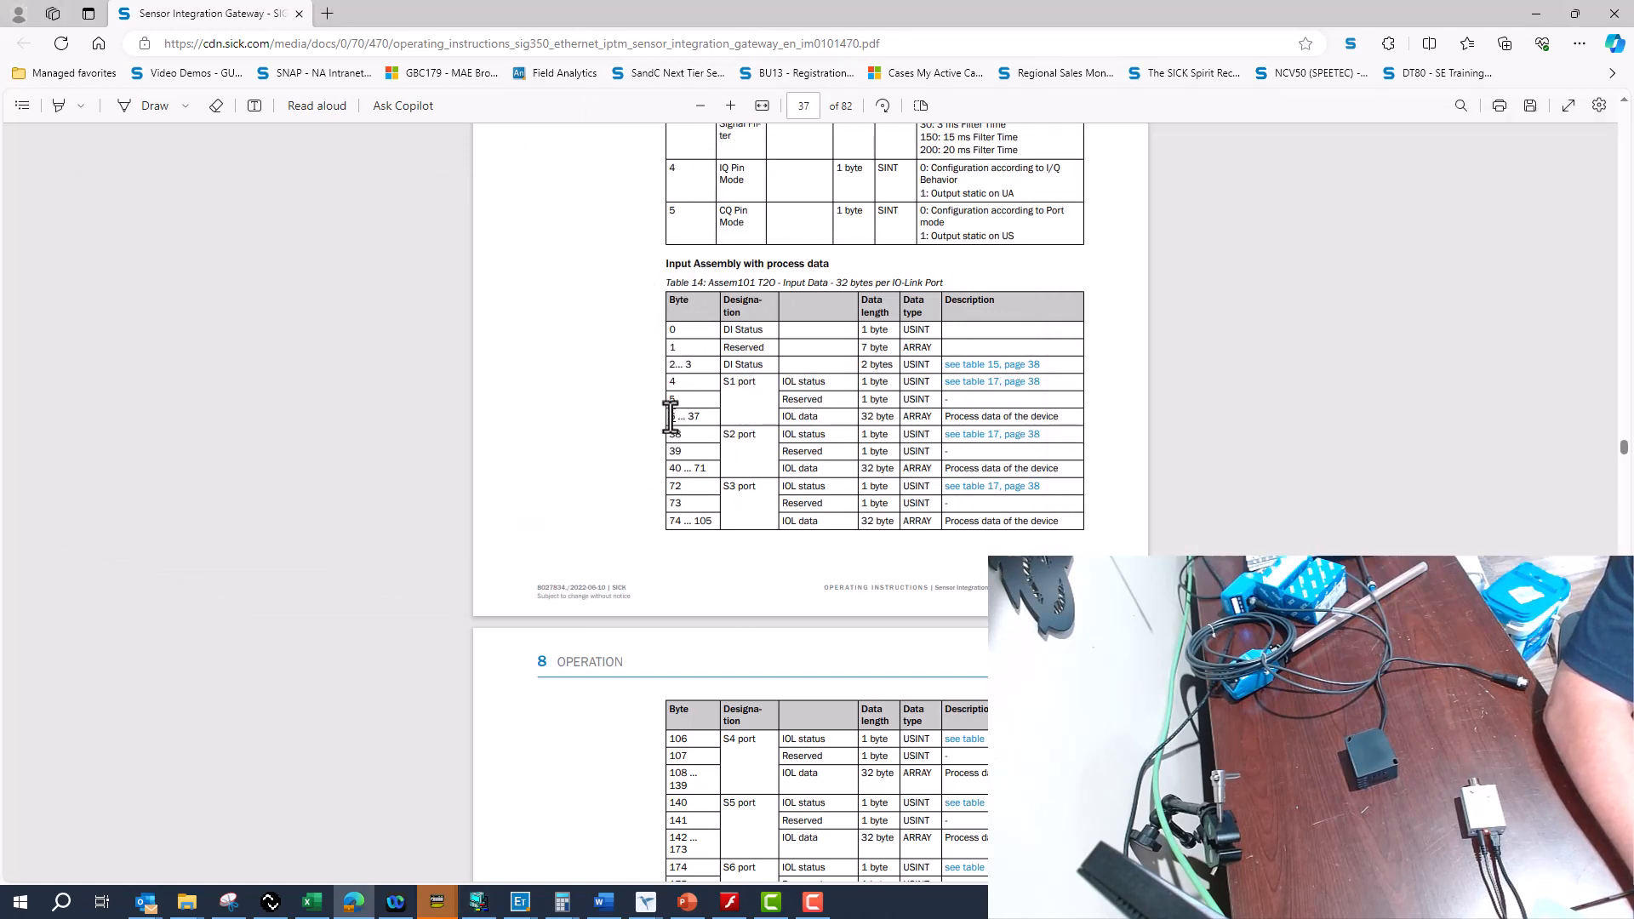
left_click_drag(671, 416, 700, 418)
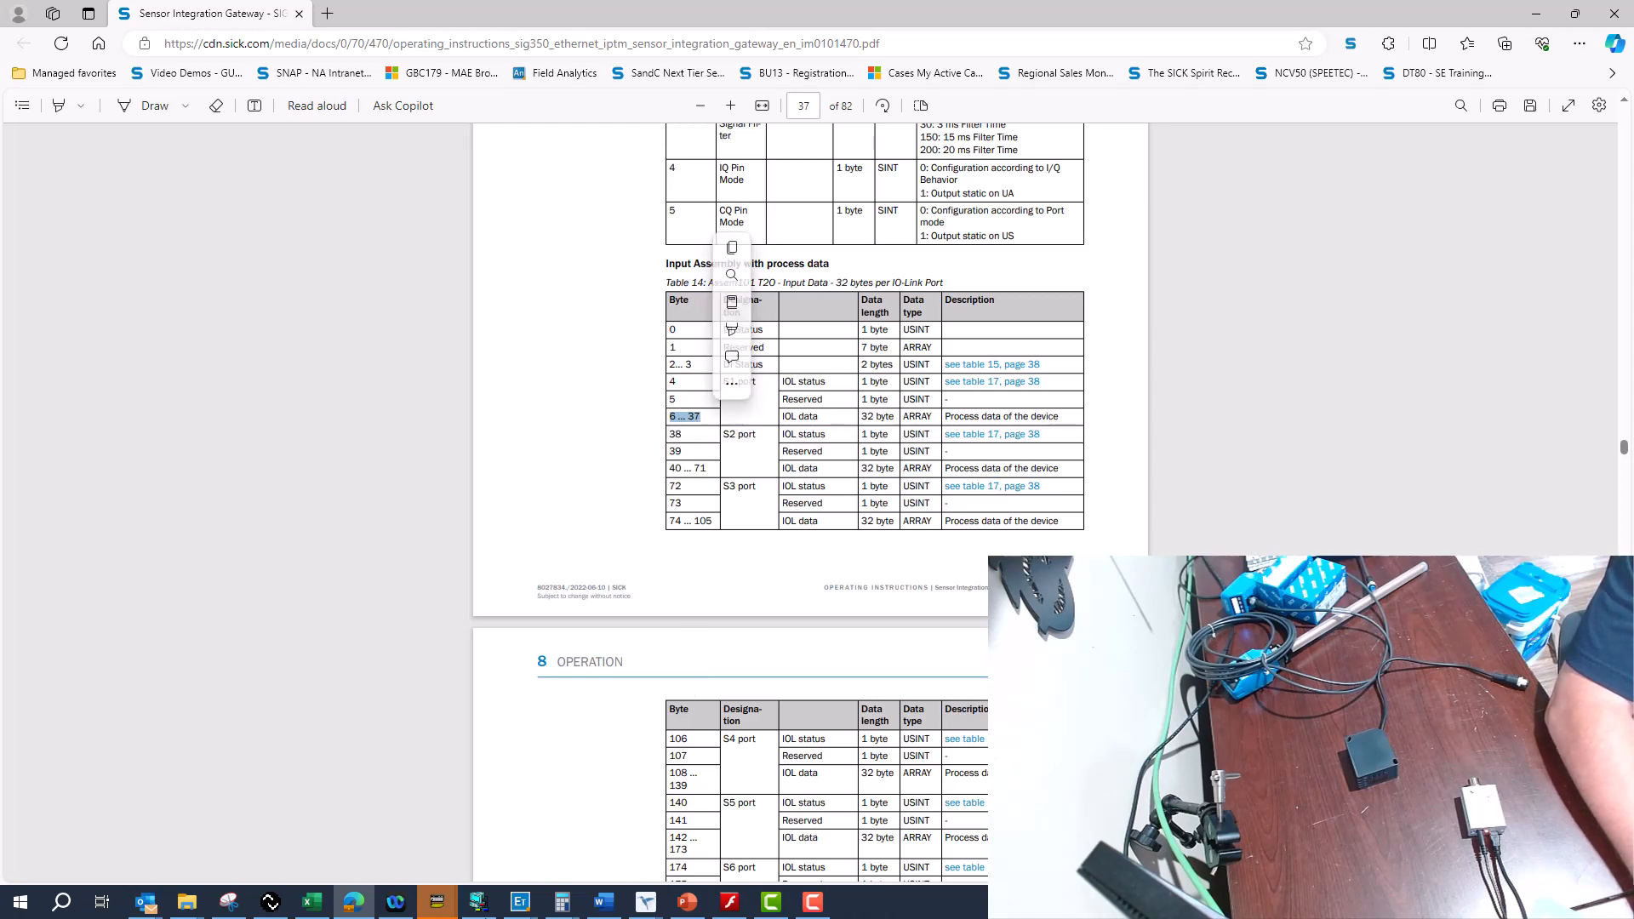
Examine the Distance entry and octet mapping in IODD Viewer and relate it to the S1 port's IOL data row in the manual
left_click(271, 900)
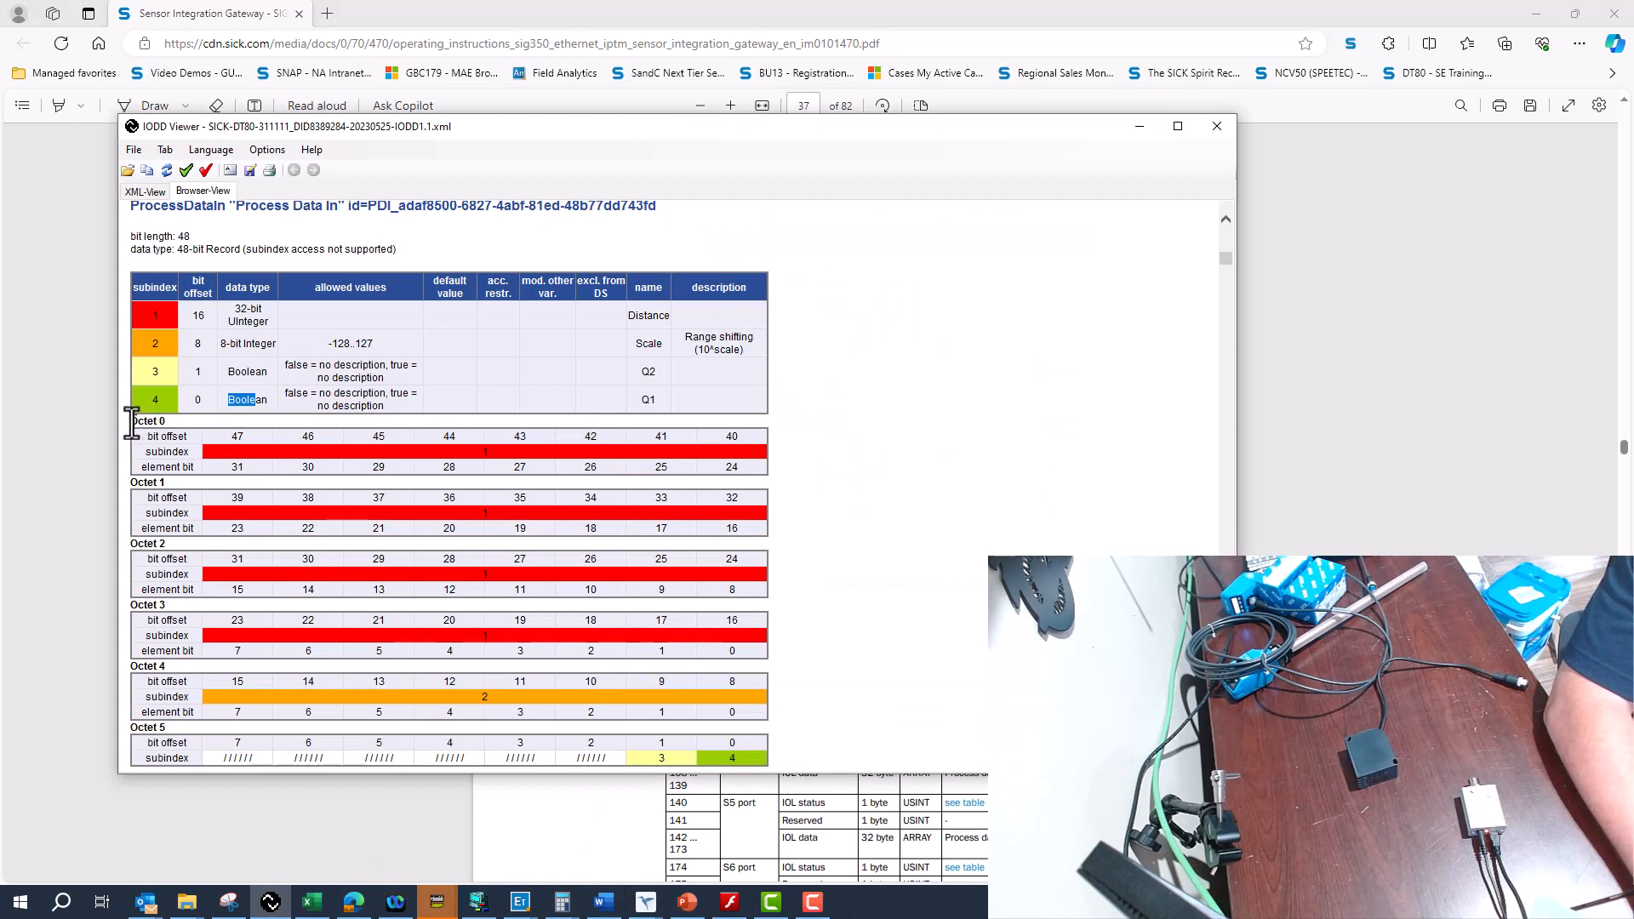
left_click(172, 421)
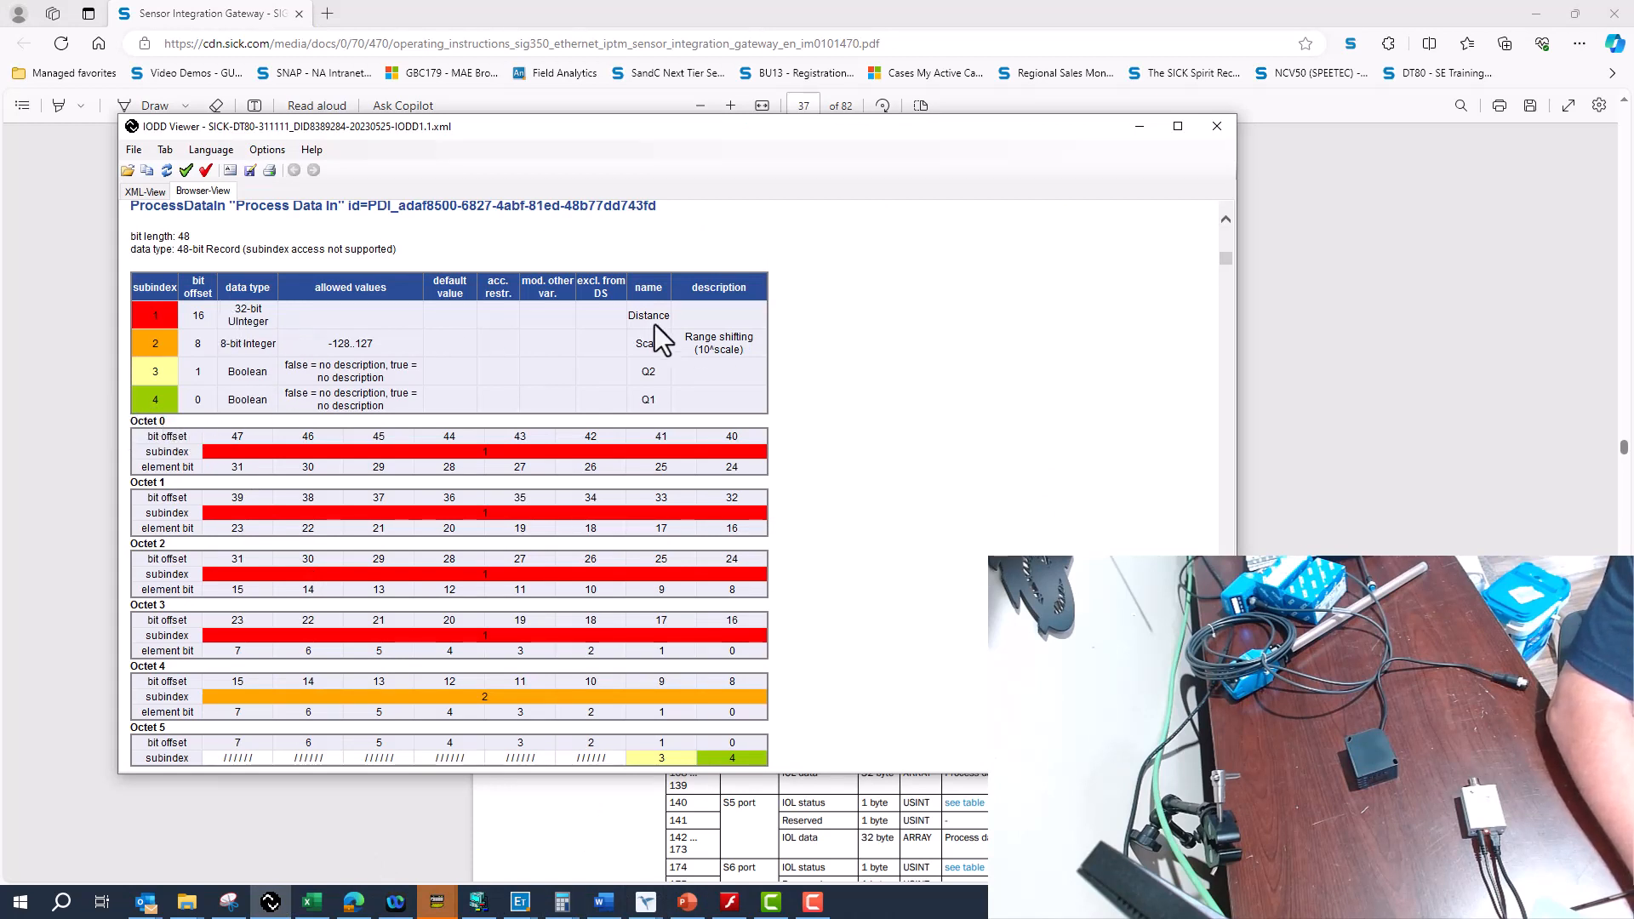
left_click_drag(626, 313, 672, 317)
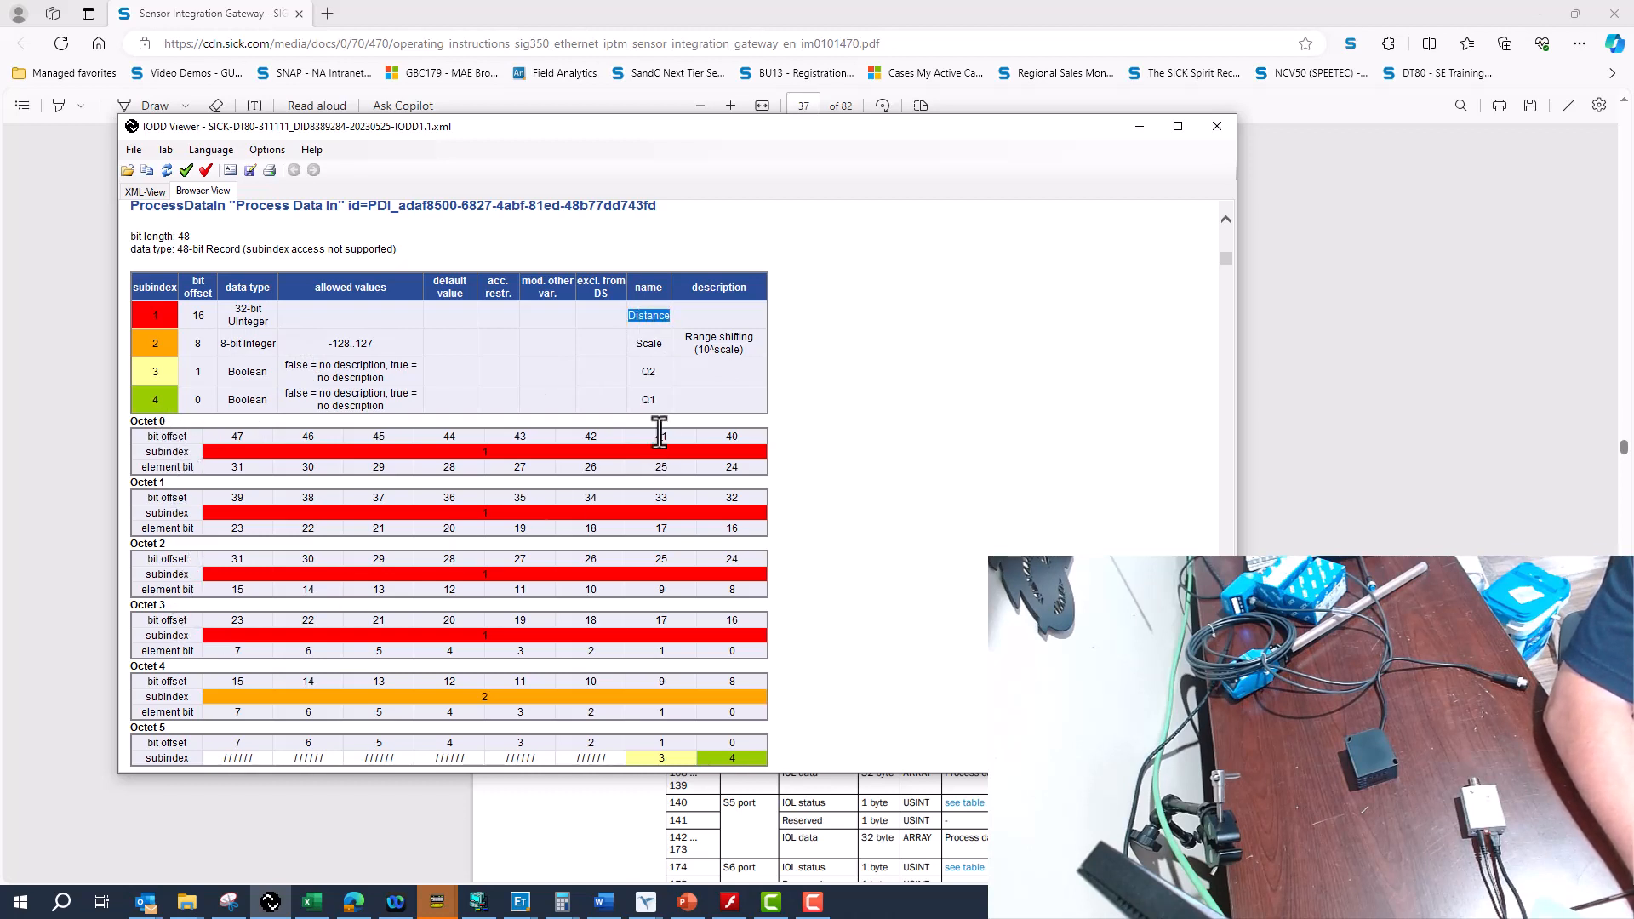
left_click(648, 315)
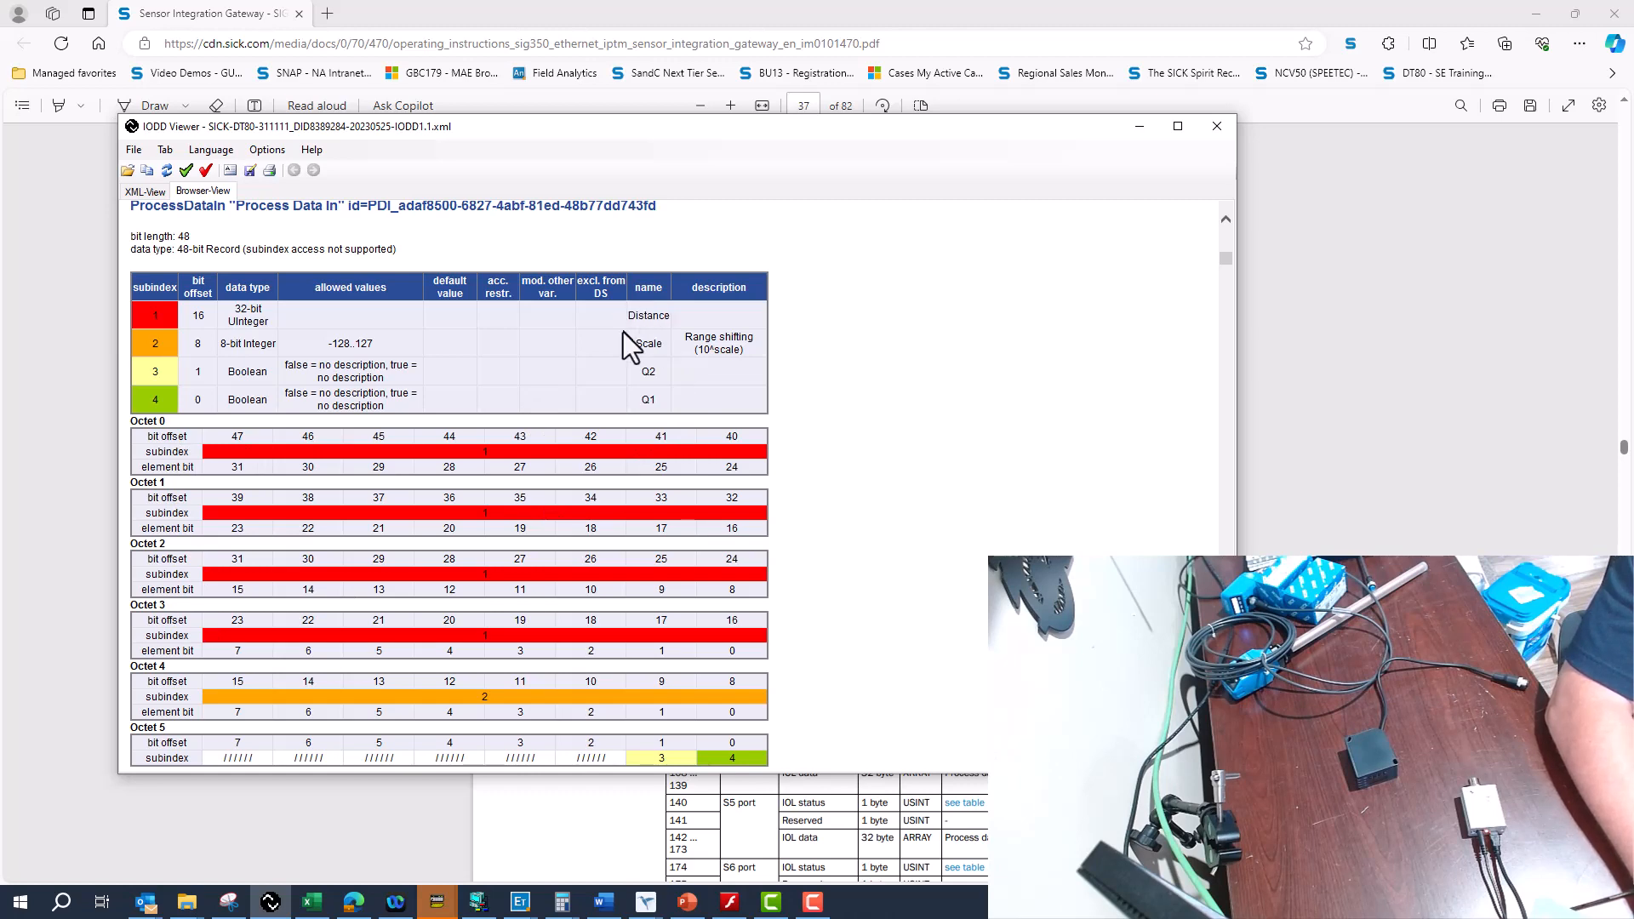
left_click(751, 800)
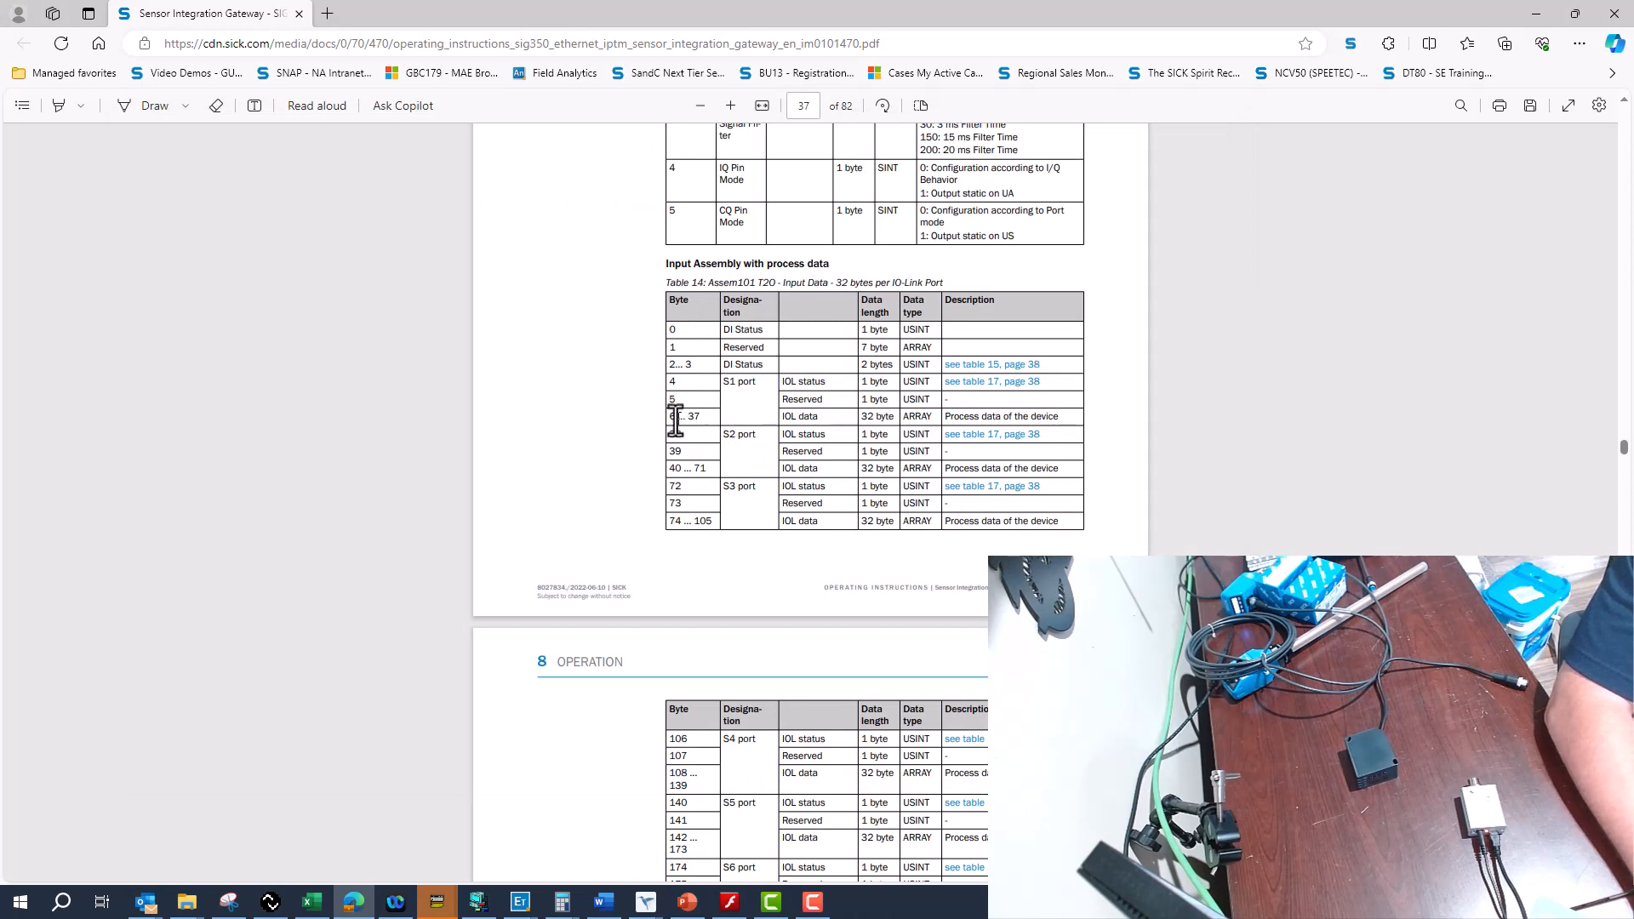
left_click_drag(668, 413, 705, 413)
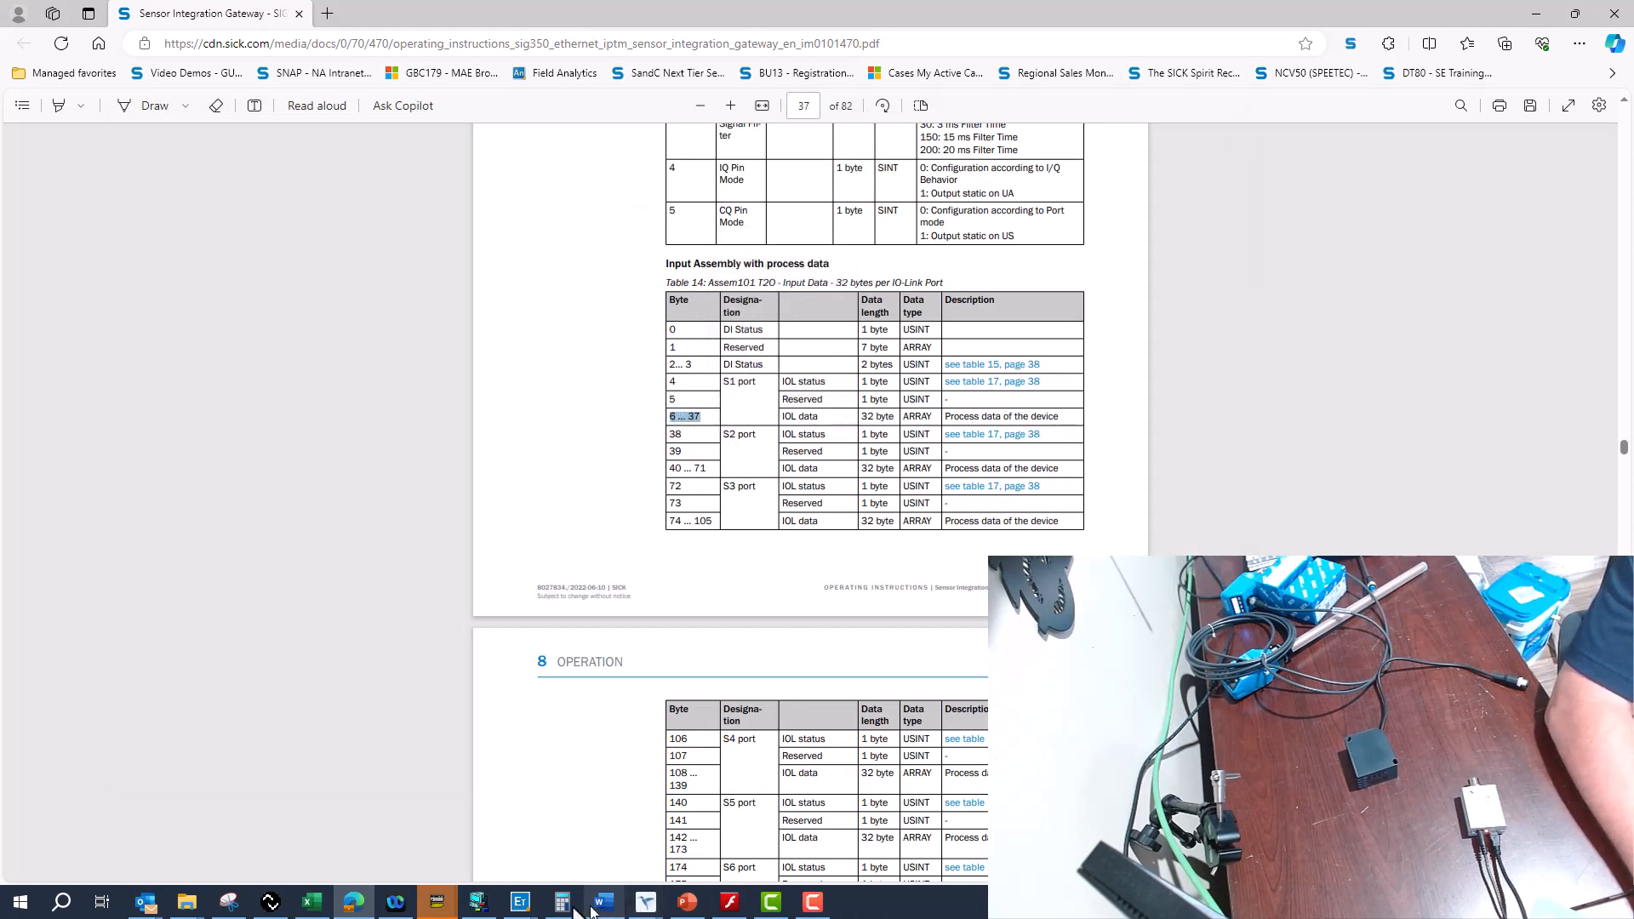
Bring the PLC Memory window back beside Table 14's byte column and examine the words from D13000 to D13002
mouse_move(520, 904)
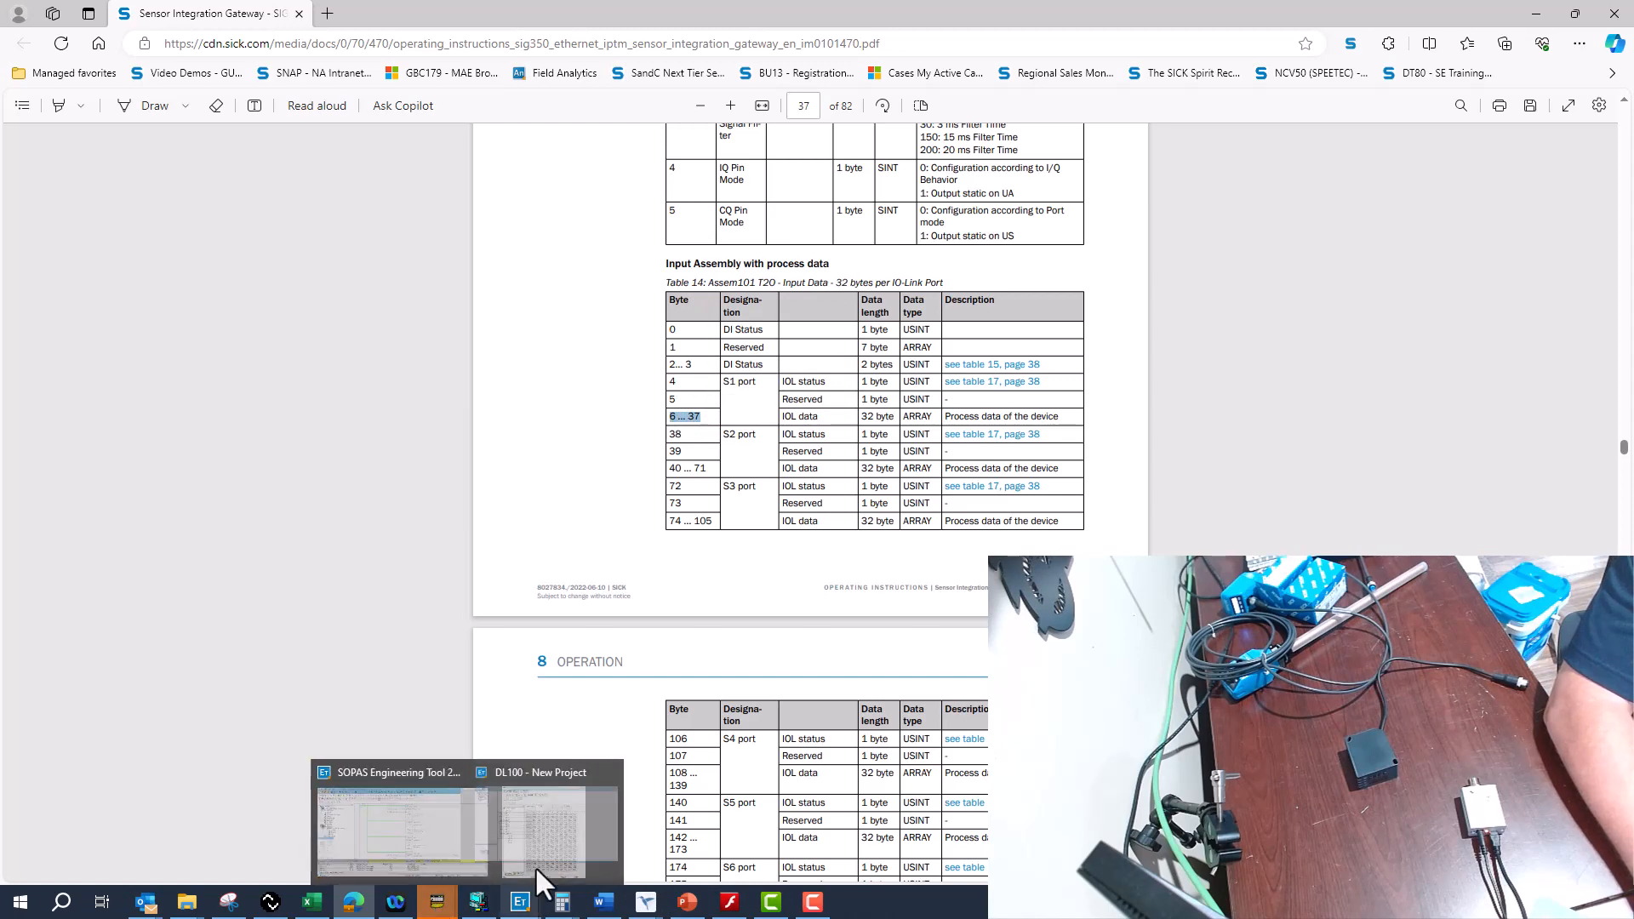
mouse_move(437, 902)
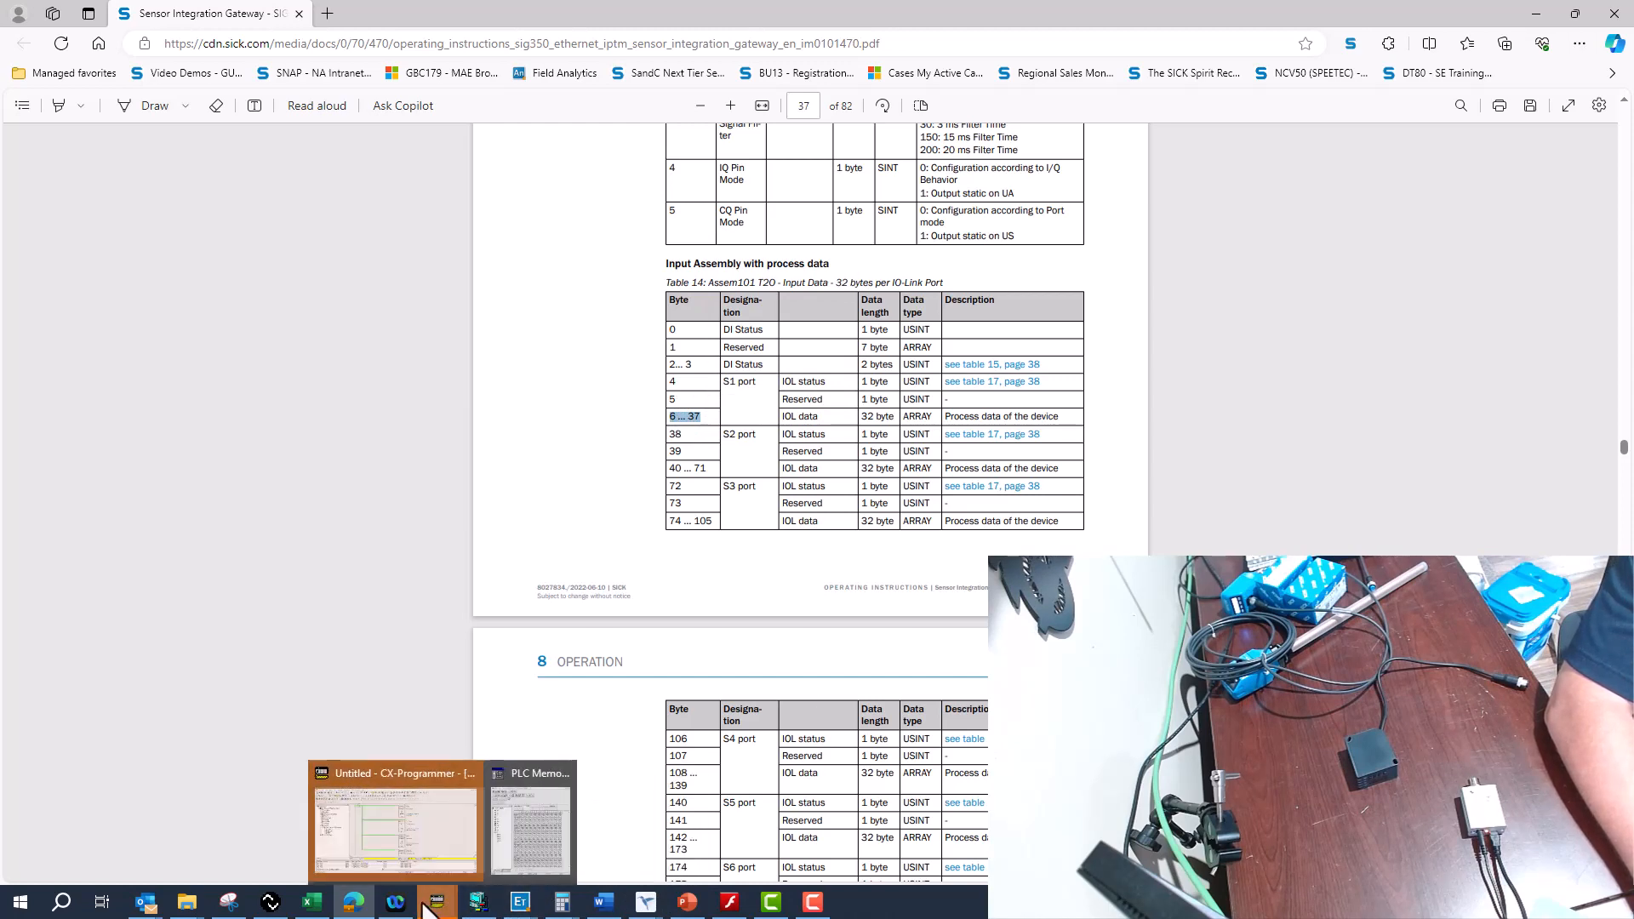
left_click(538, 864)
left_click_drag(1319, 135, 932, 67)
left_click(848, 270)
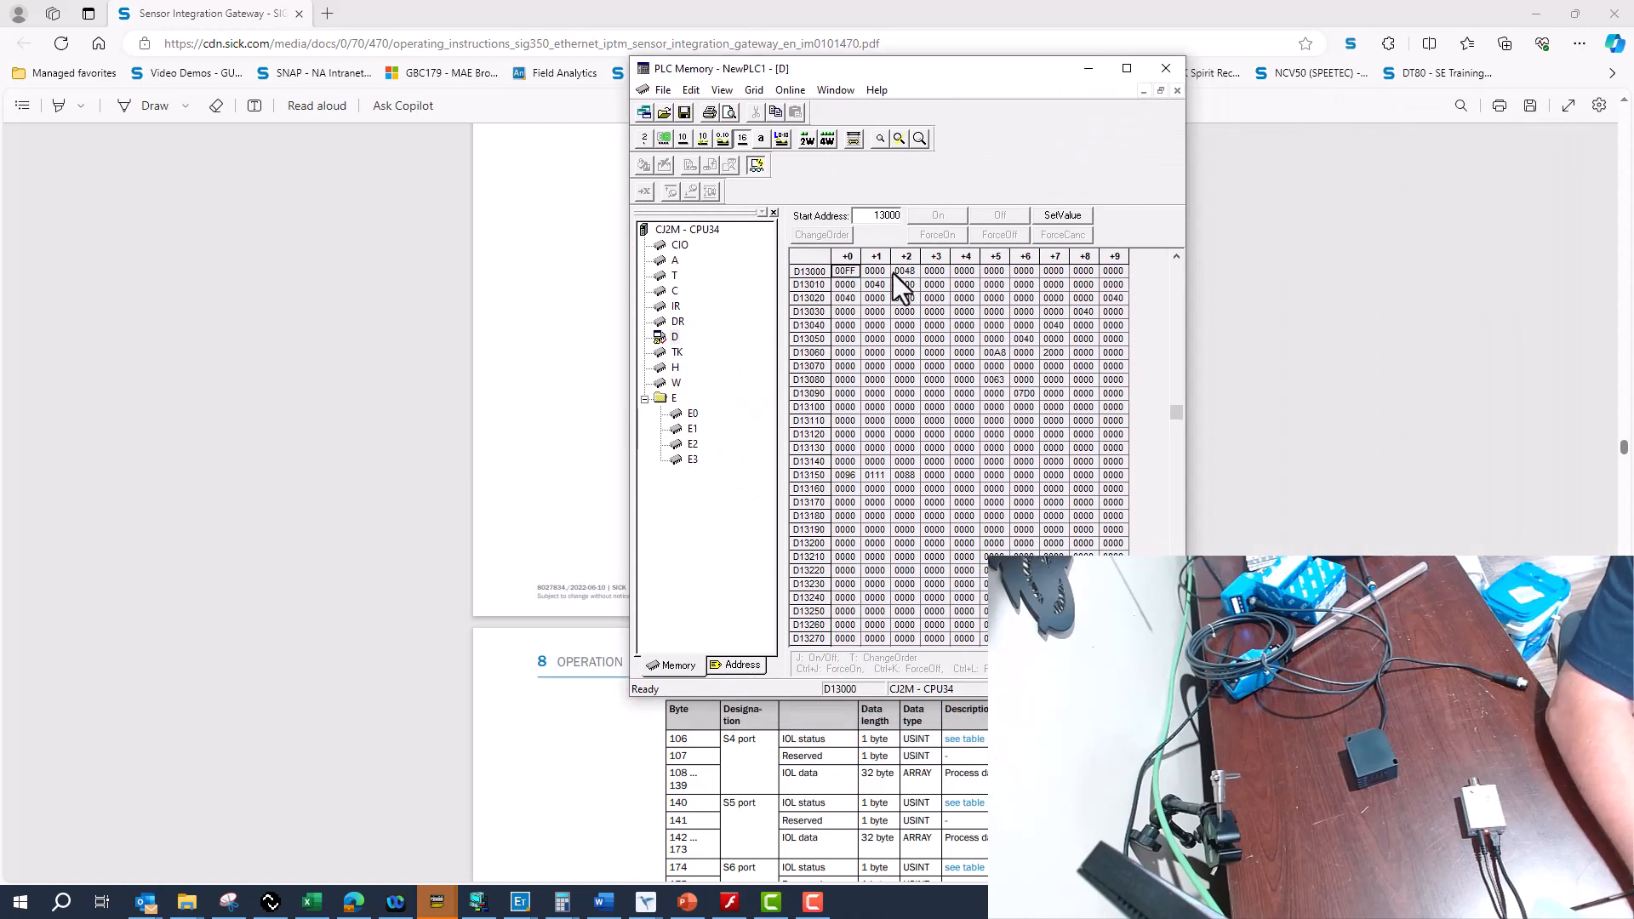
key("Right")
key("Right")
left_click(841, 273)
left_click_drag(955, 69, 1118, 81)
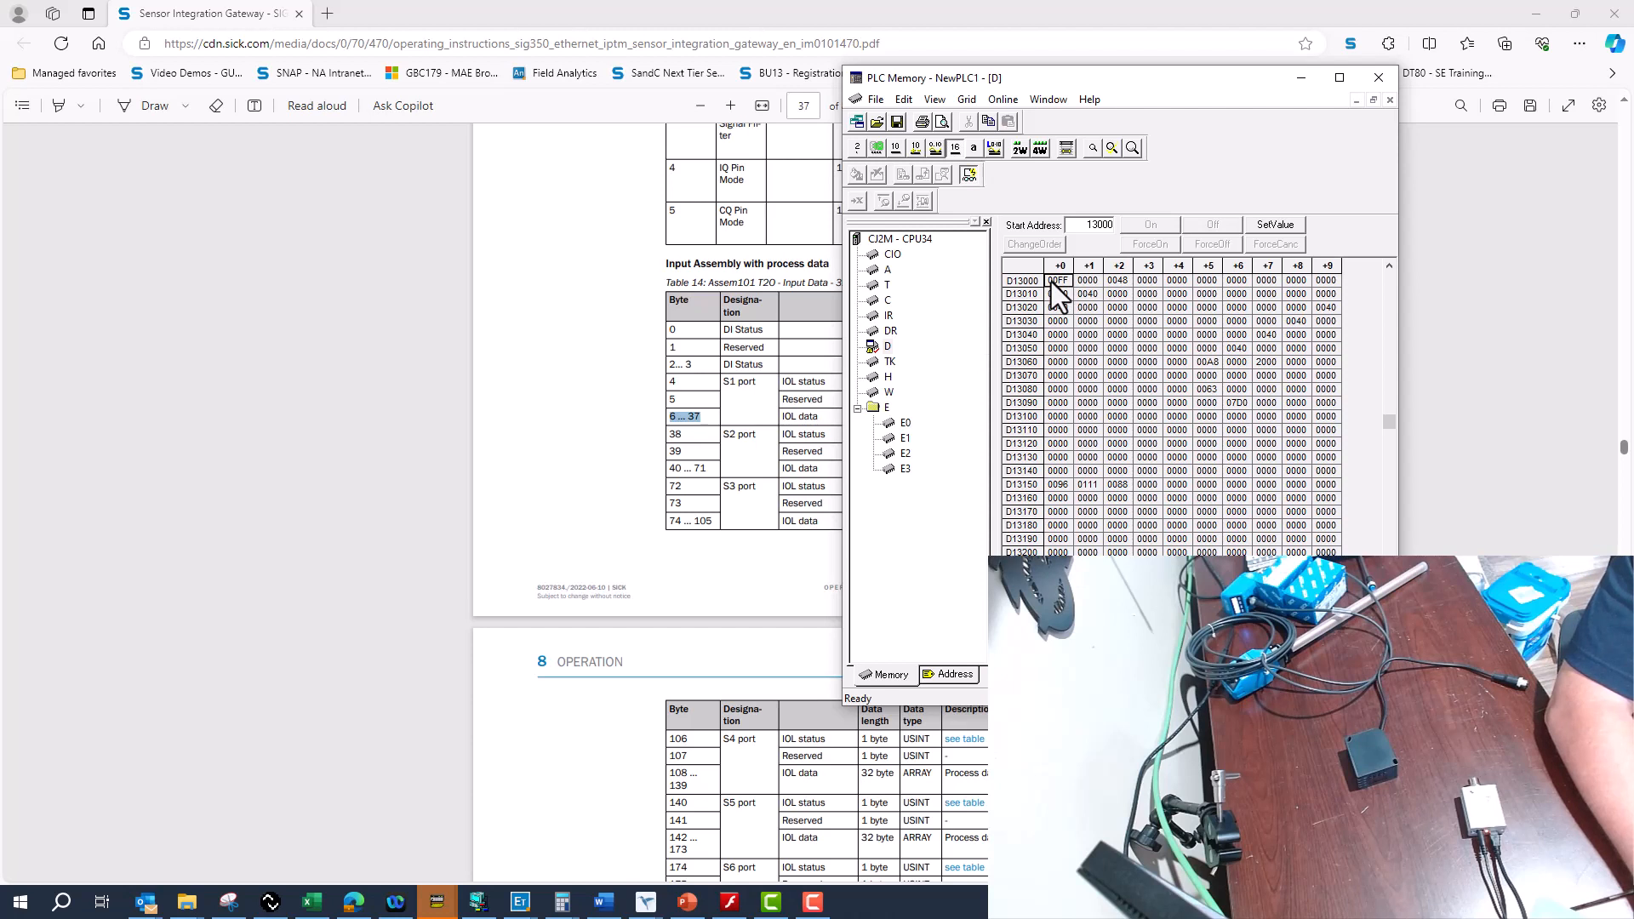
Step through words D13001, D13002 and D13003 in PLC memory and match them to the Table 14 bytes
left_click(1089, 281)
left_click(1119, 281)
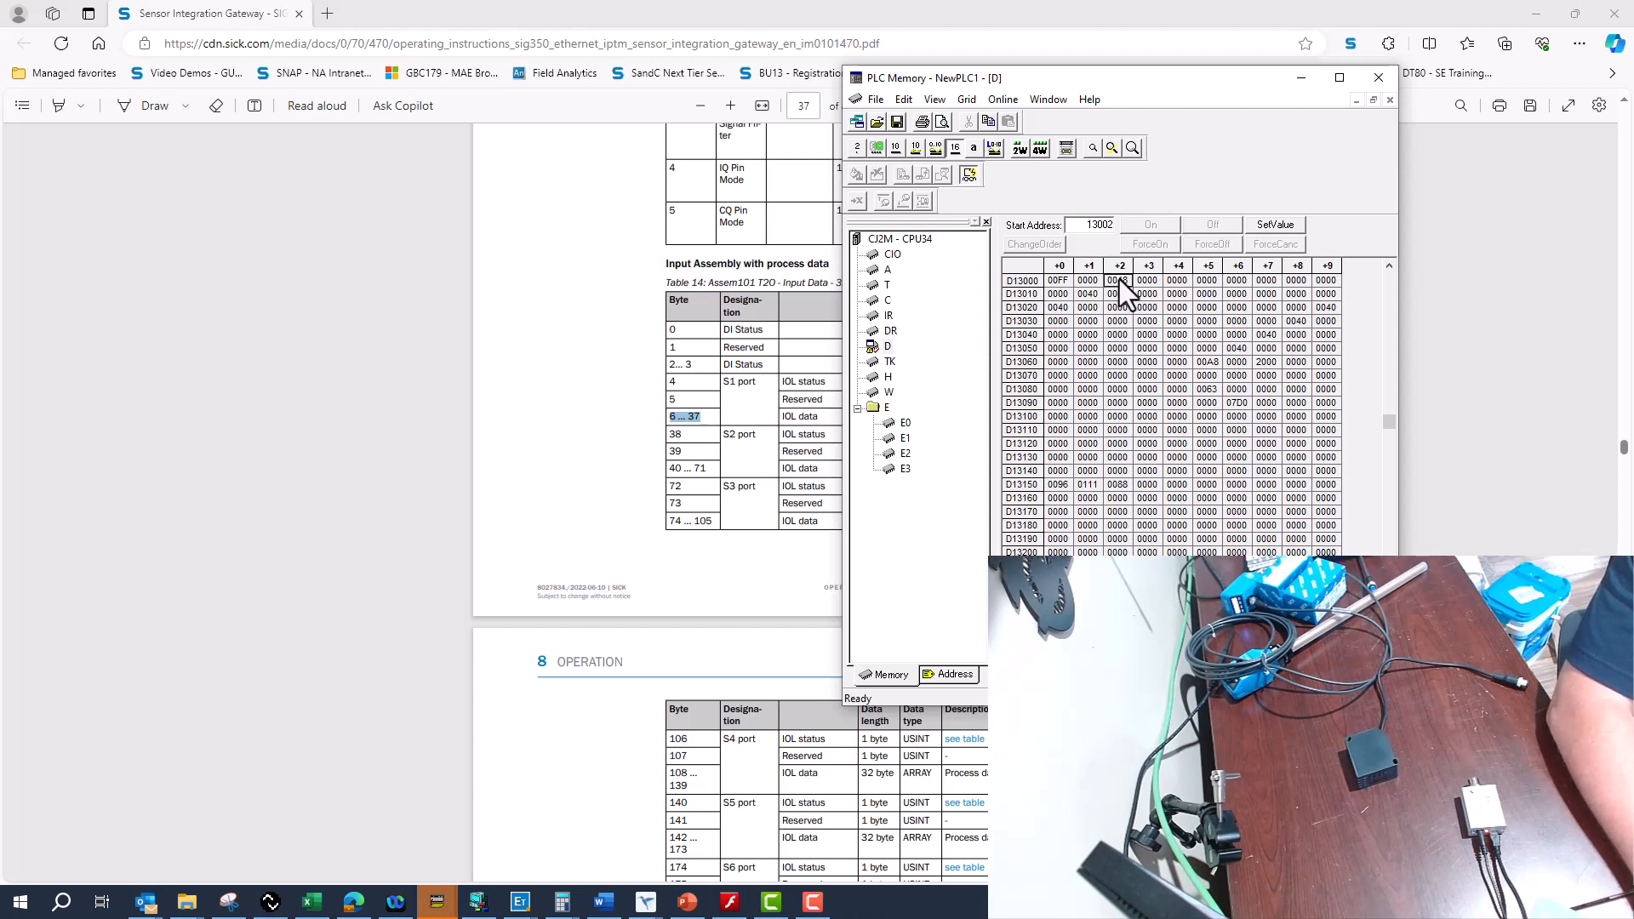
left_click(1147, 283)
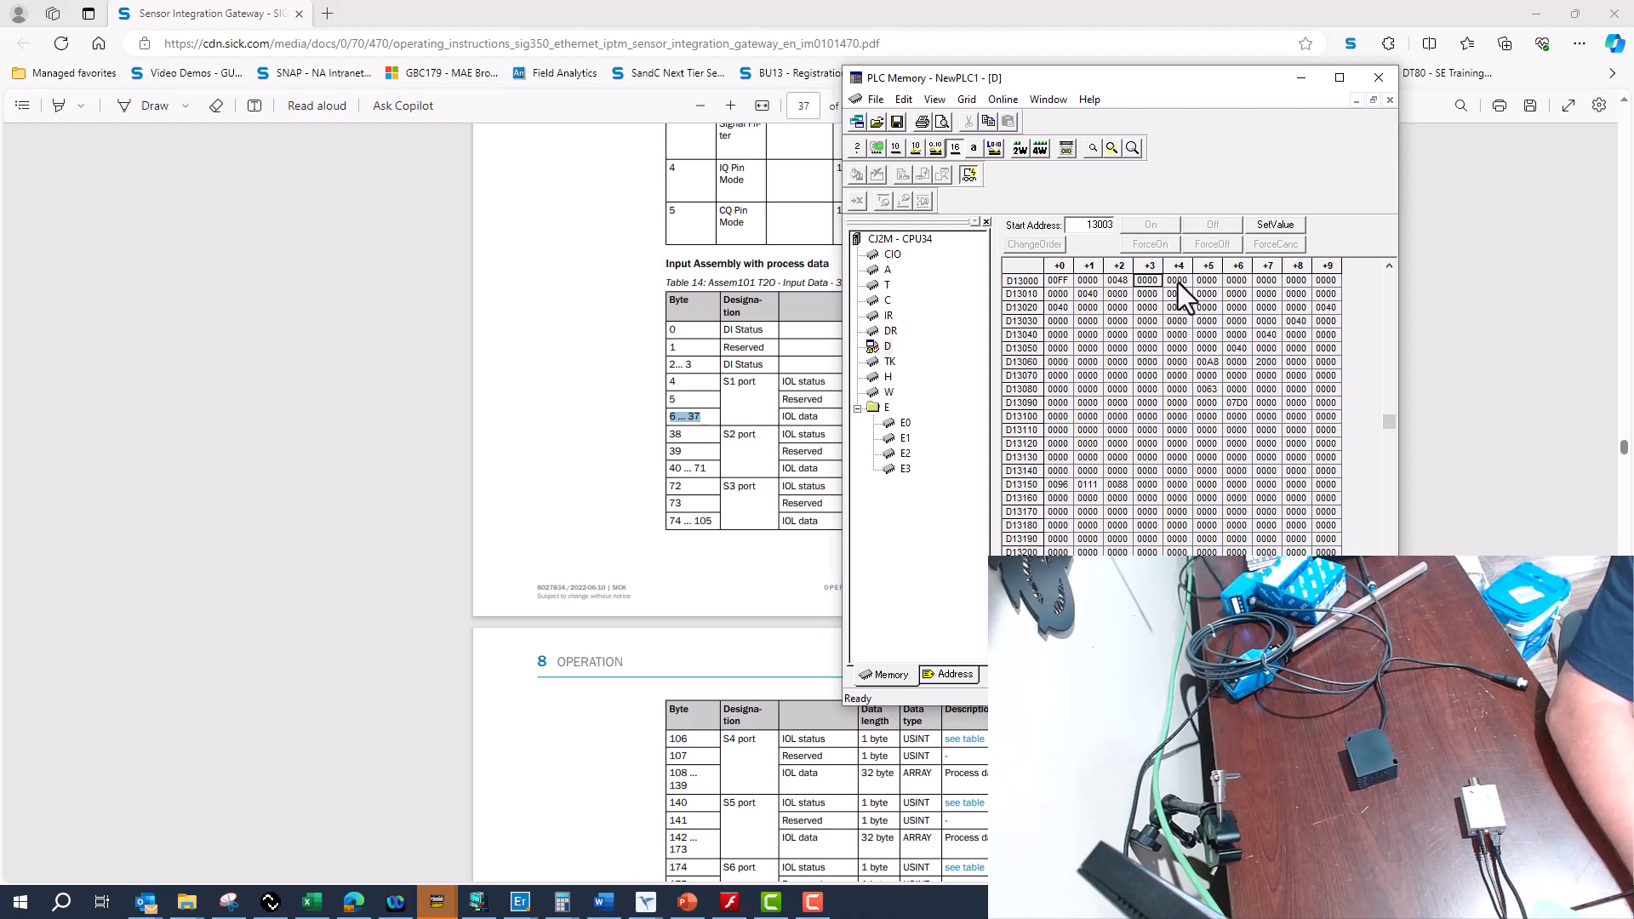
Examine words D13003 and D13004 together as the distance data, and D13005 as the scale and switching output data
double_click(1171, 280)
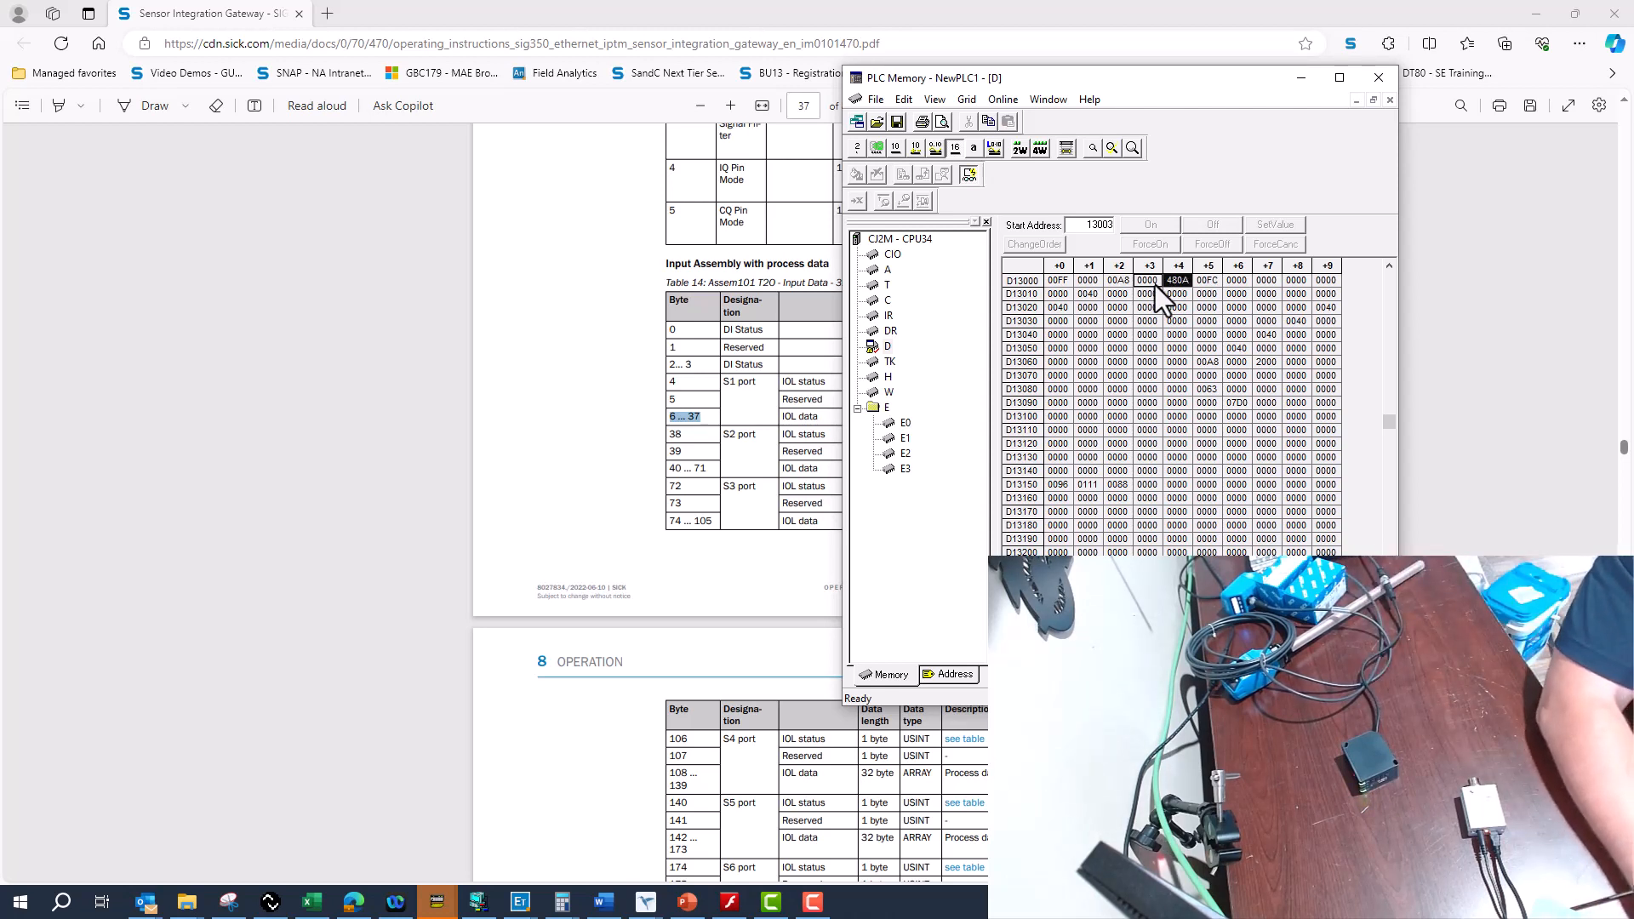
left_click(1151, 282)
left_click_drag(1152, 281, 1172, 280)
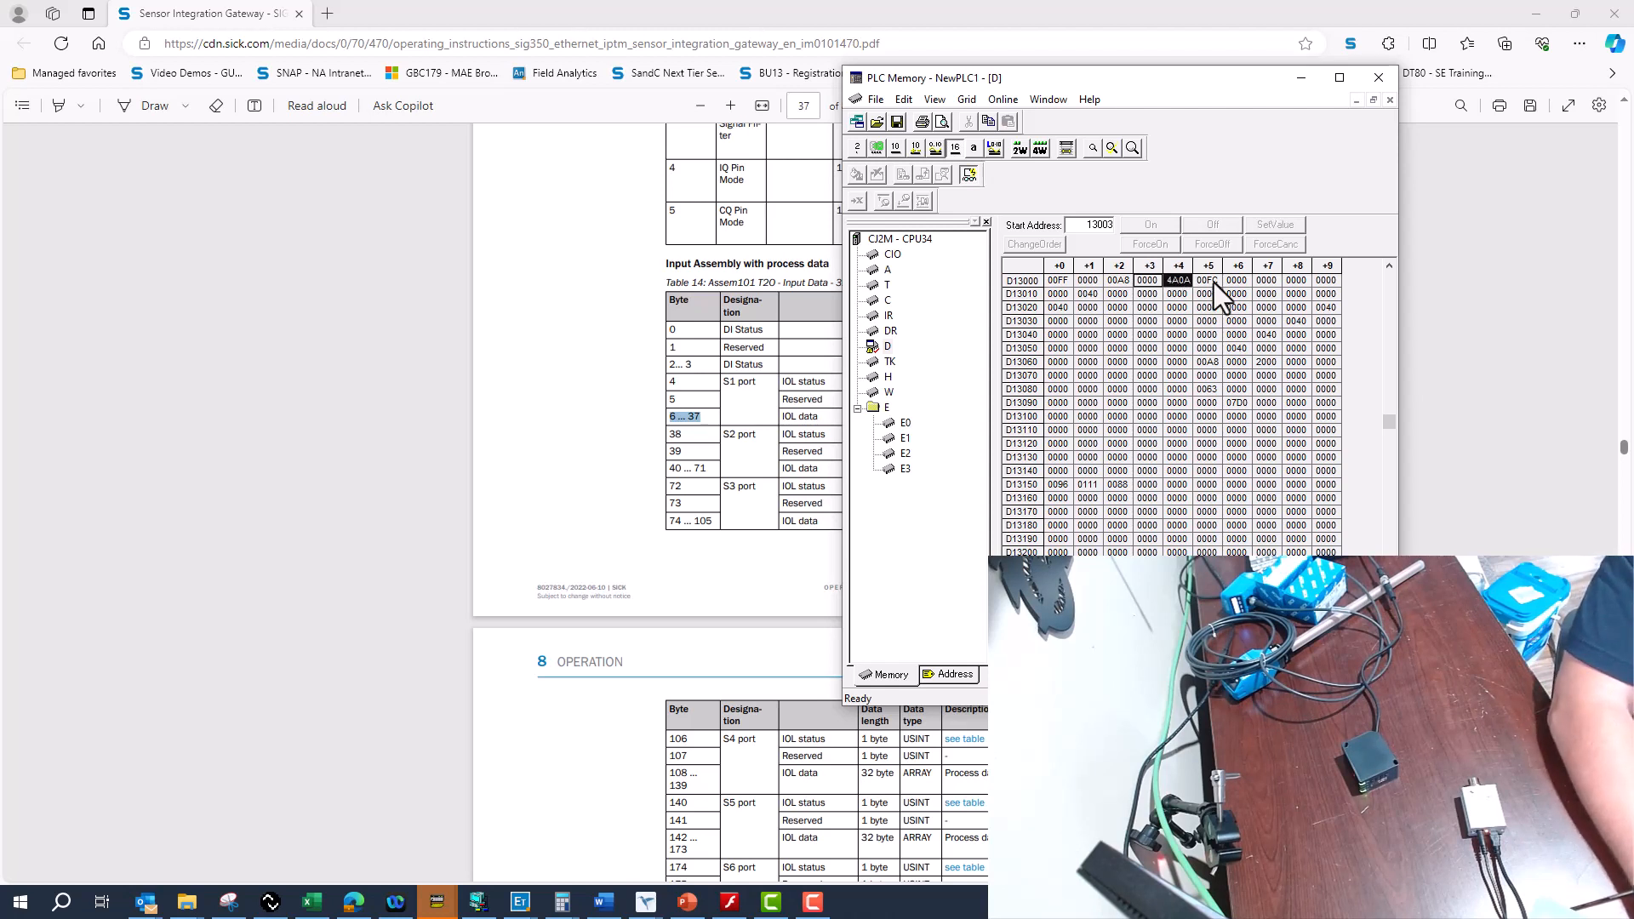
left_click(1210, 281)
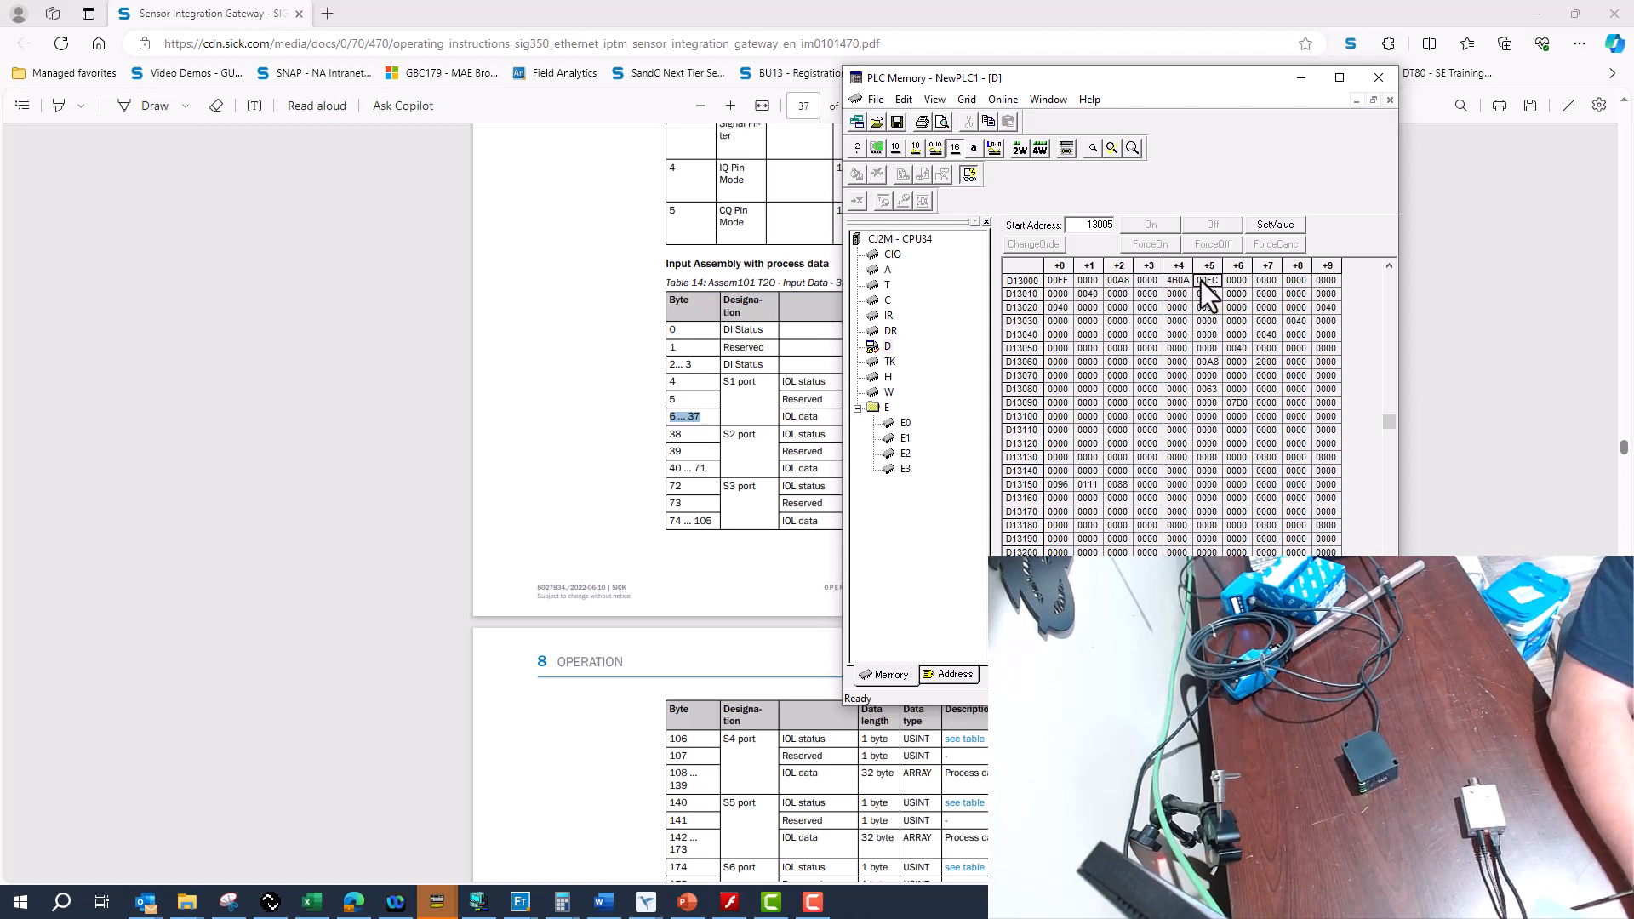
left_click_drag(1157, 283, 1171, 279)
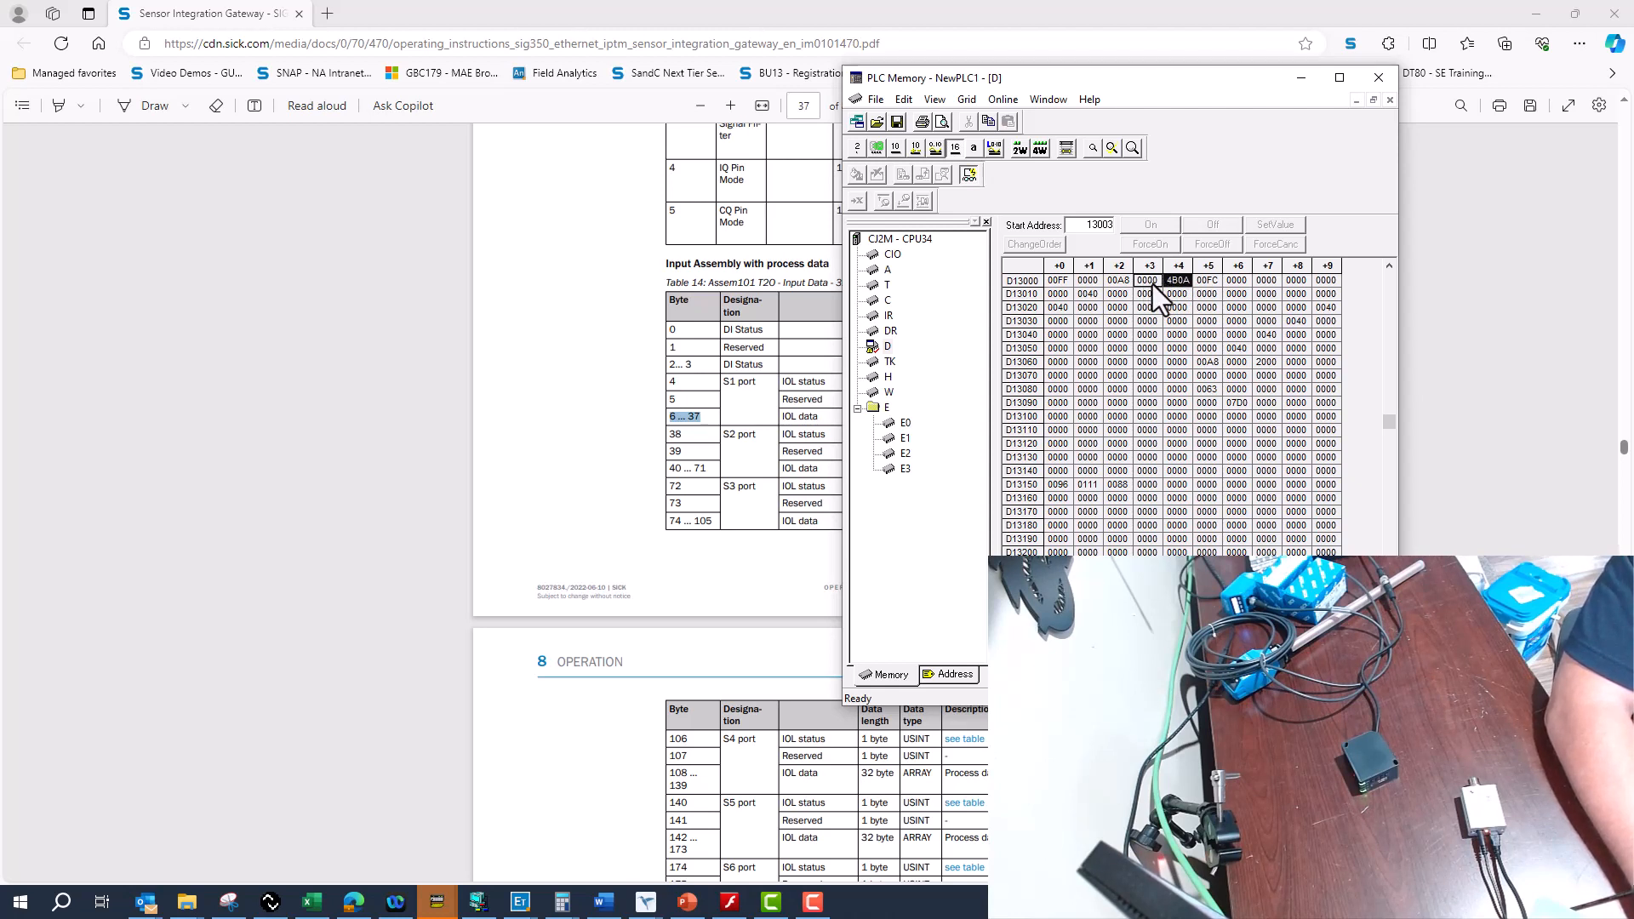
left_click(1172, 281)
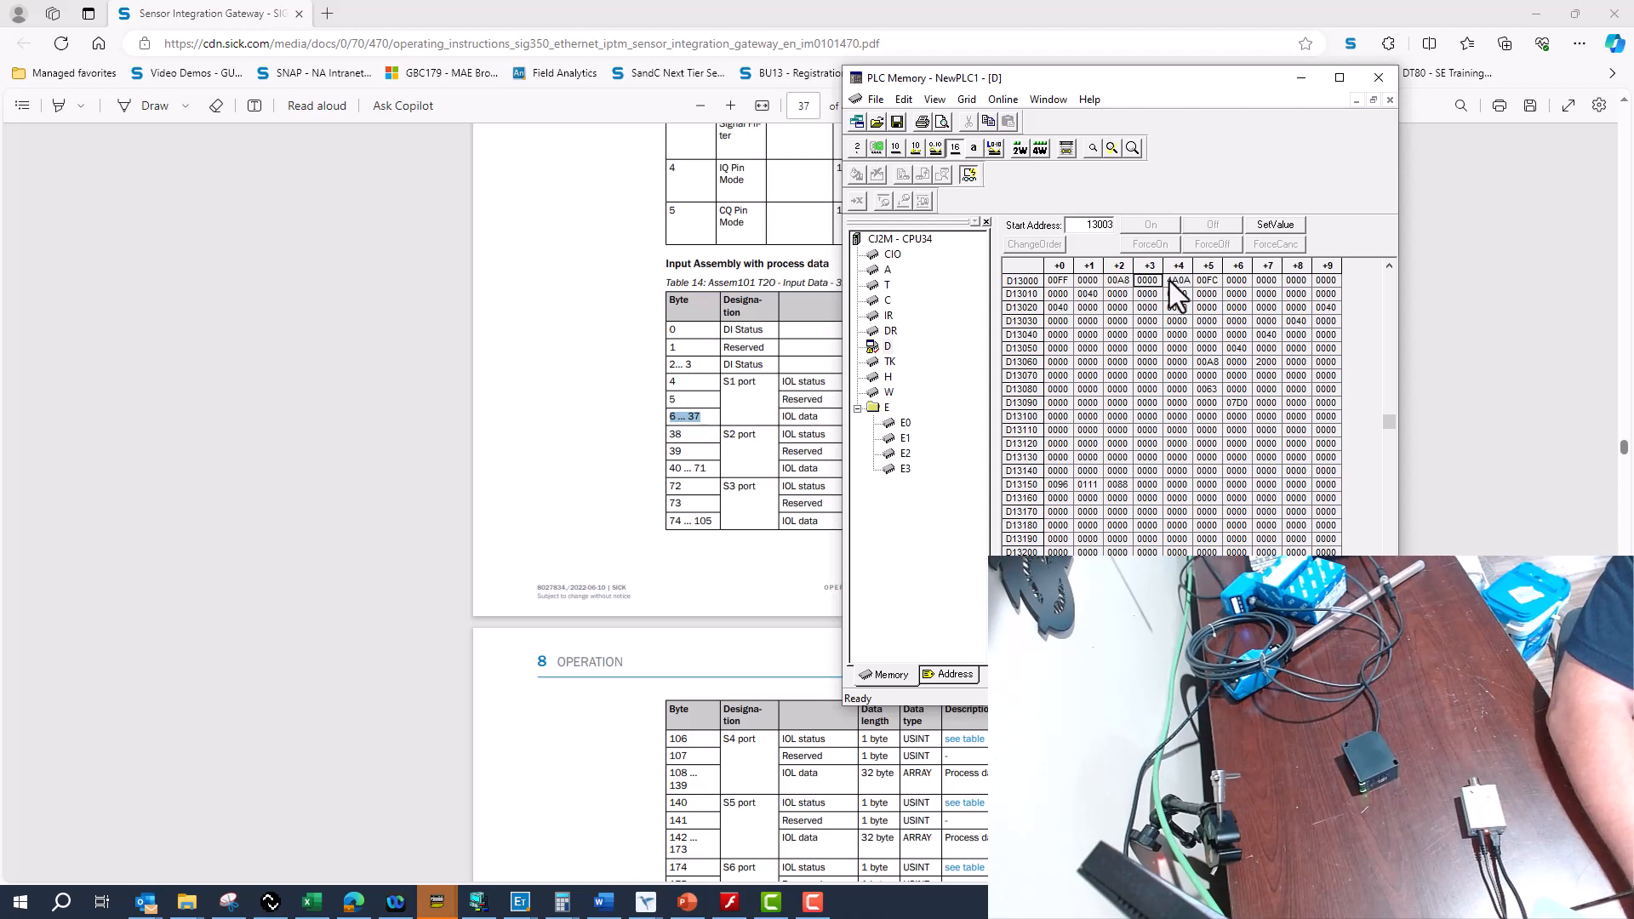
left_click(1150, 281)
Bring up the CX-Programmer ladder window, enlarge it to show the MOV and SWAP instructions, and place PLC Memory beside it
left_click(436, 902)
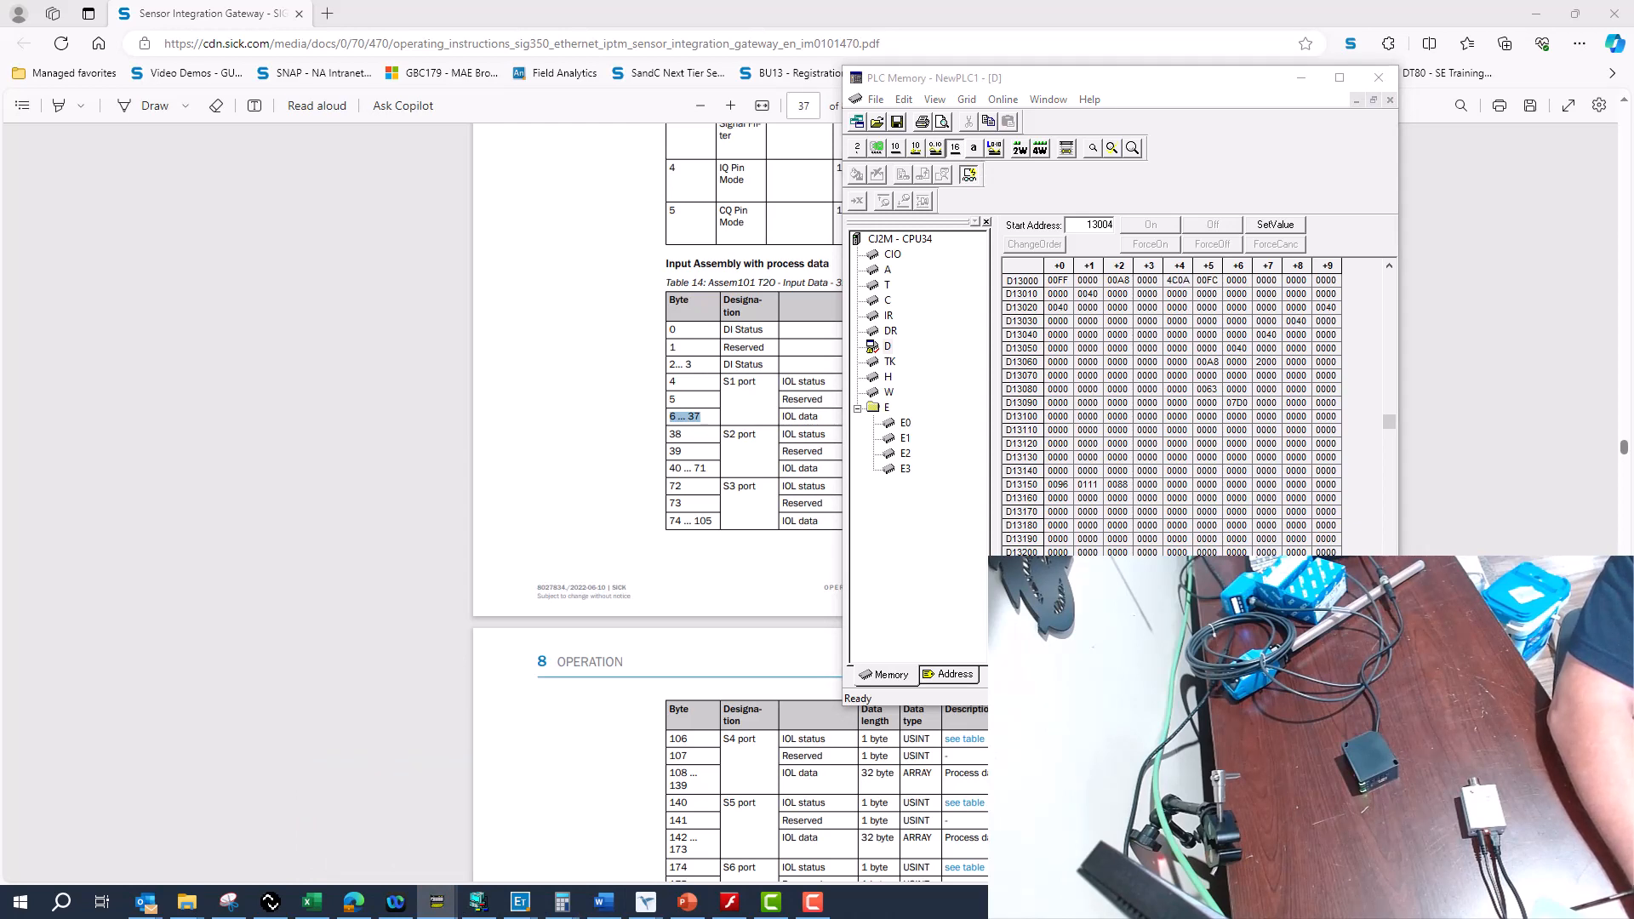
left_click_drag(507, 155, 329, 41)
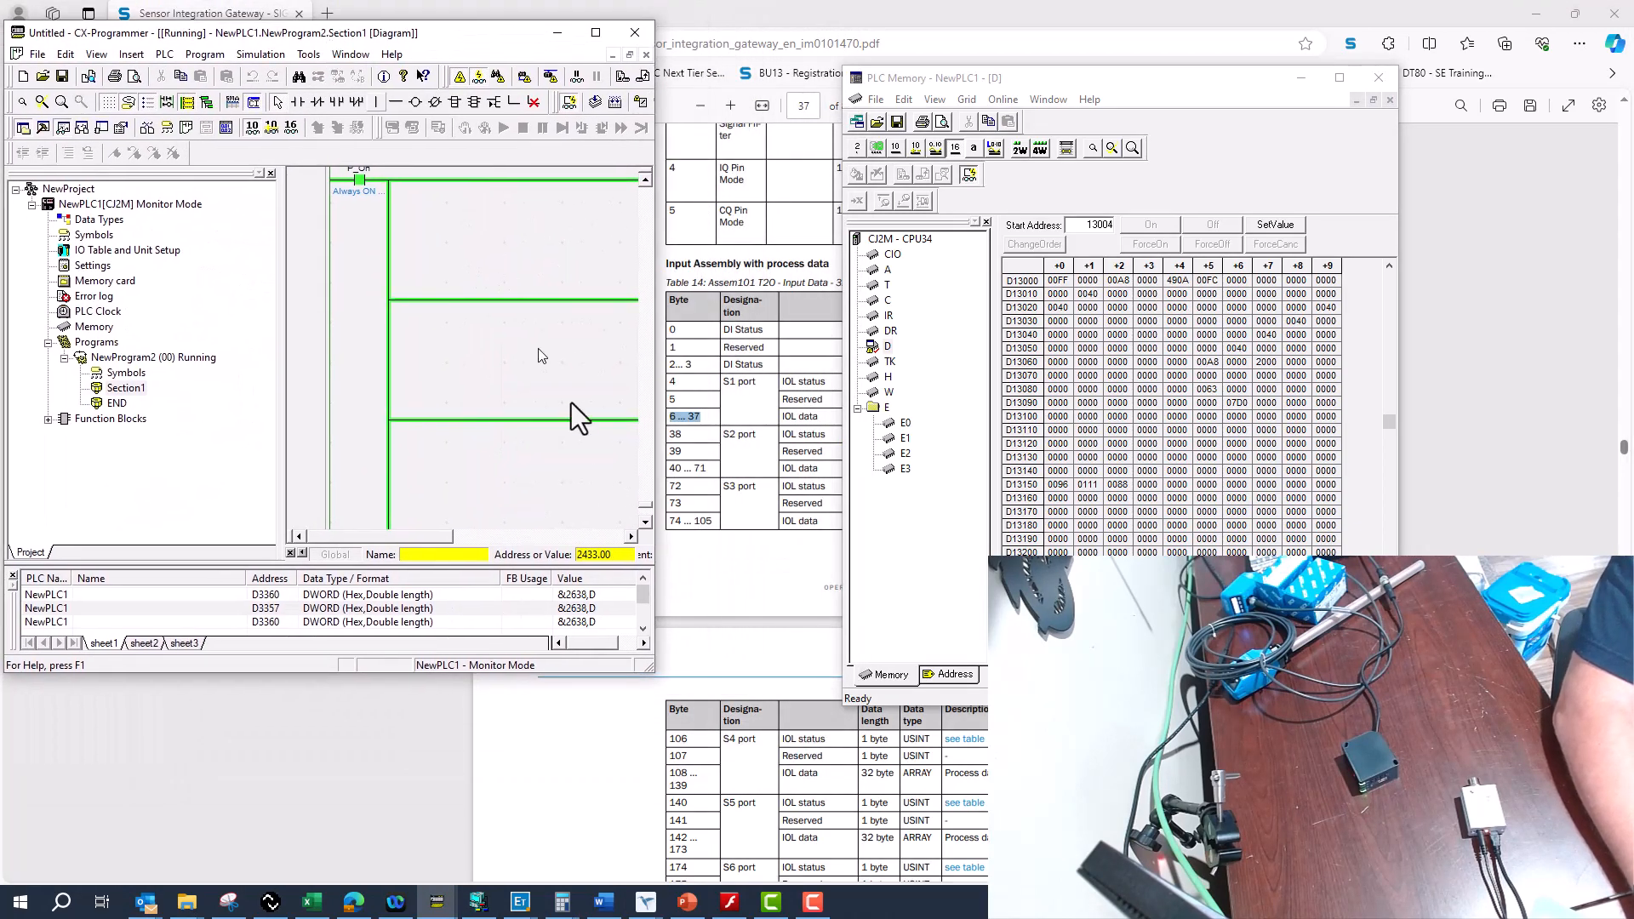
left_click_drag(647, 662, 837, 754)
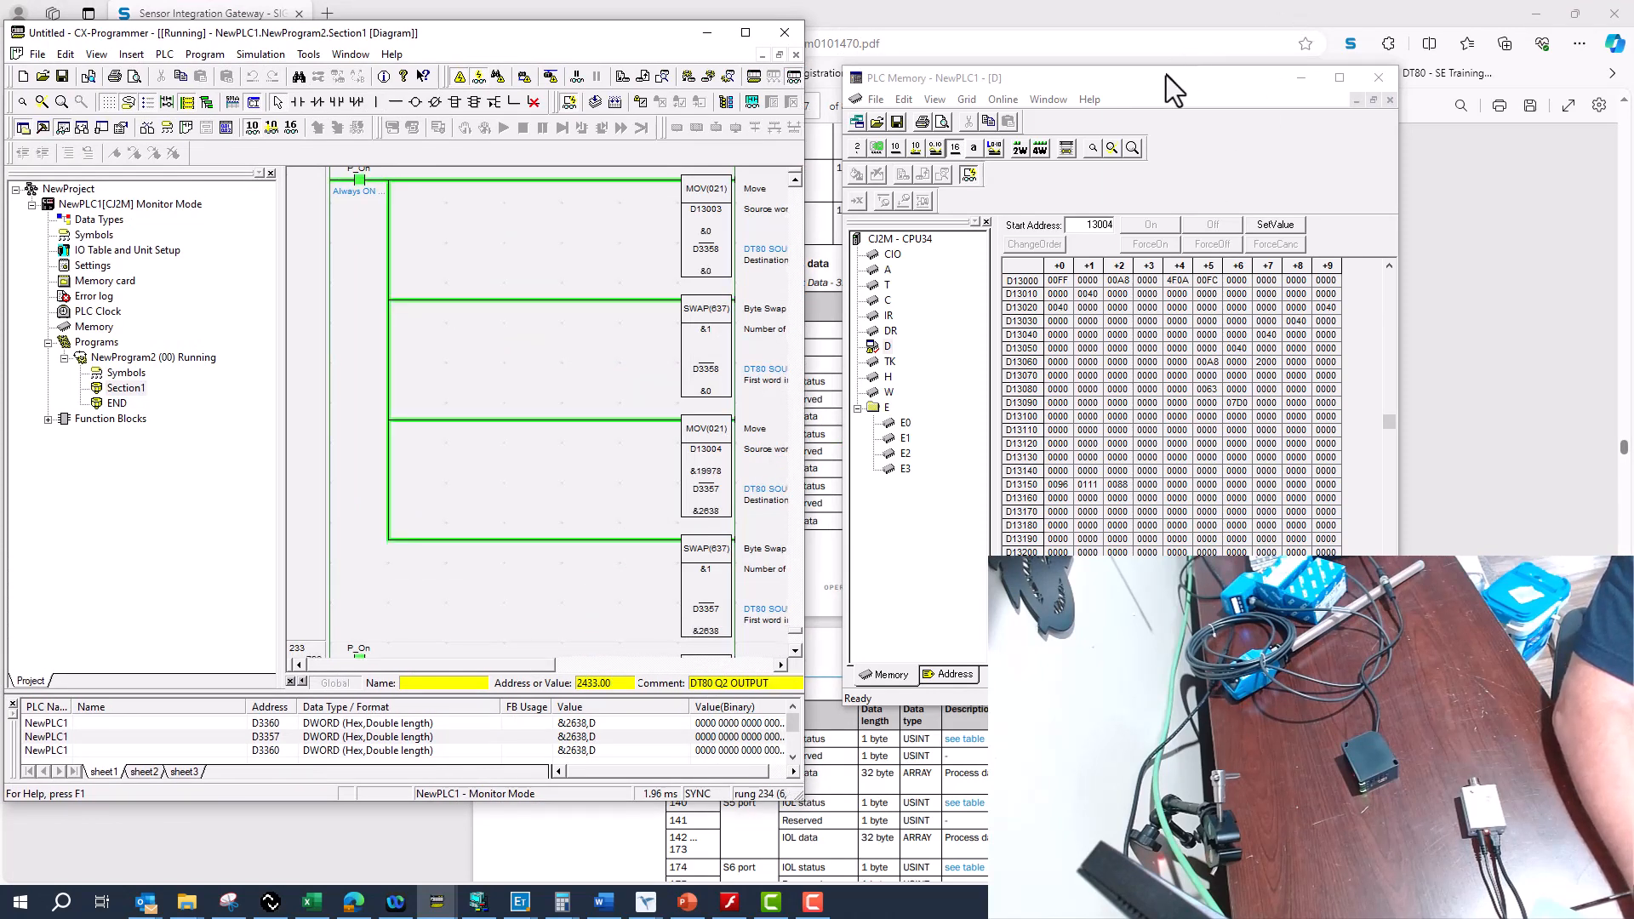
left_click_drag(1166, 77, 1266, 94)
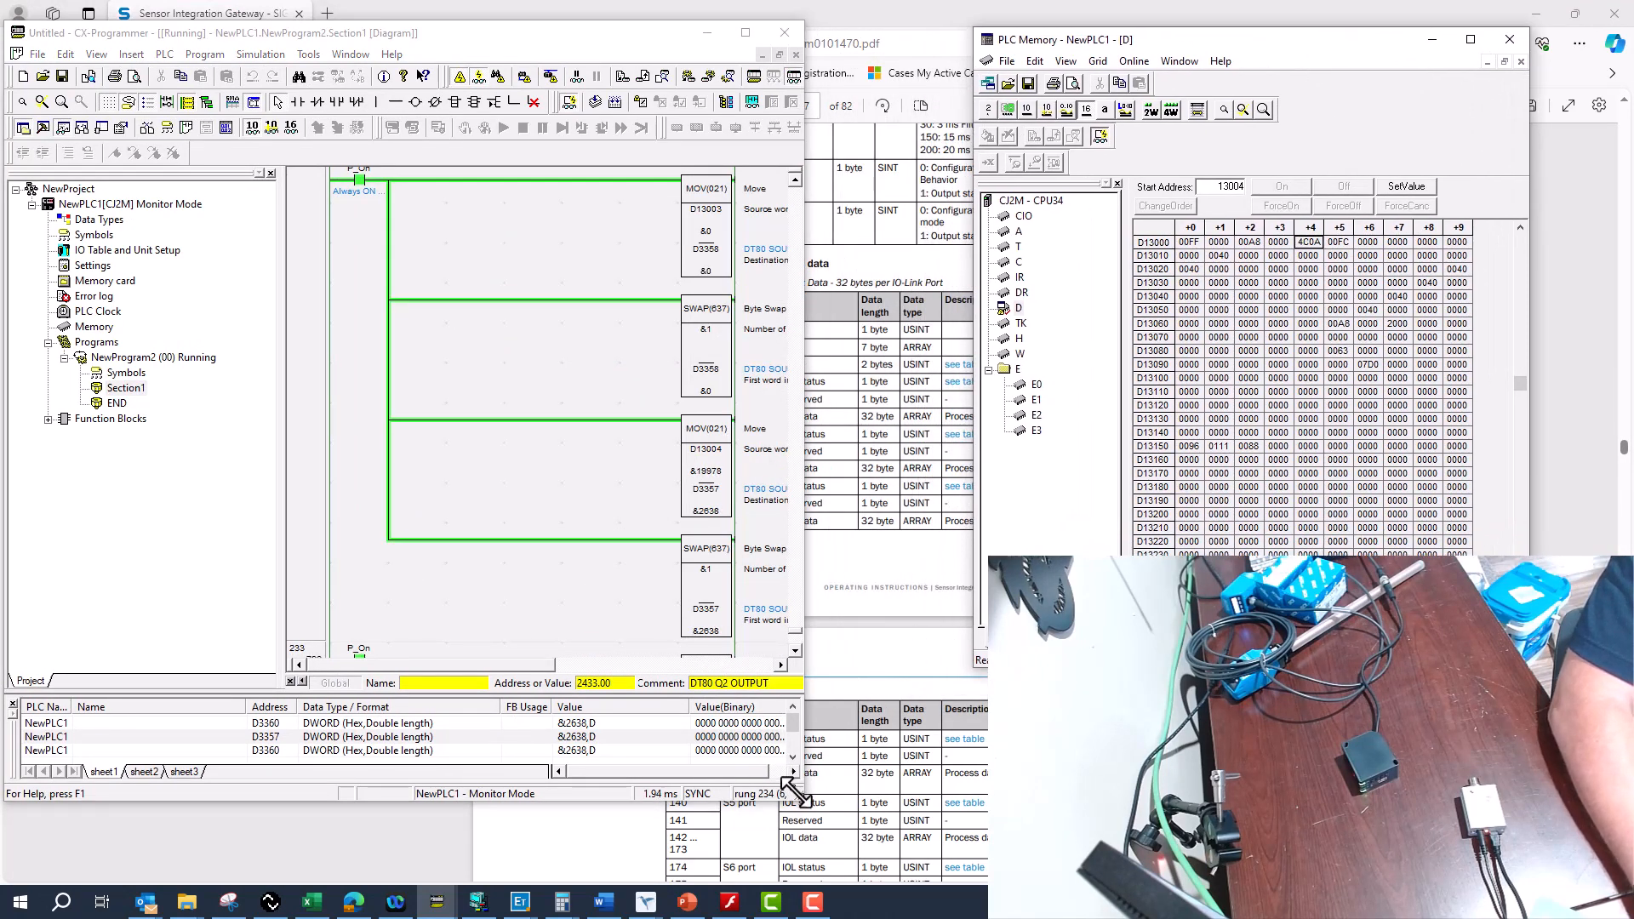
Enlarge the CX-Programmer ladder window slightly and display the monitored values in hexadecimal
left_click_drag(802, 799, 852, 818)
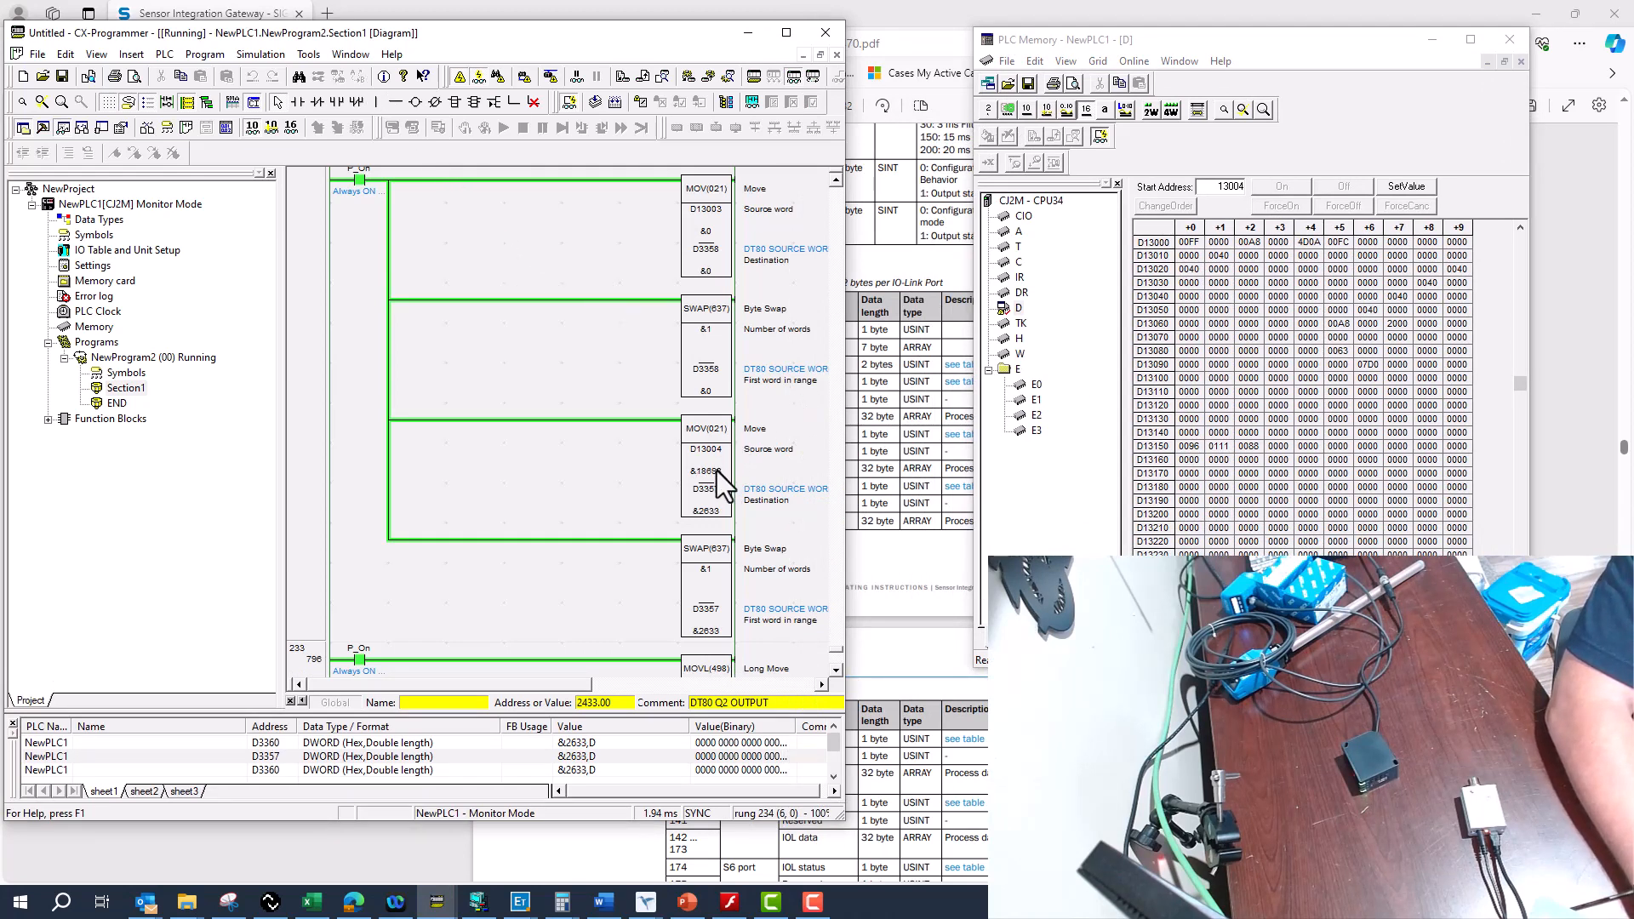
left_click(289, 126)
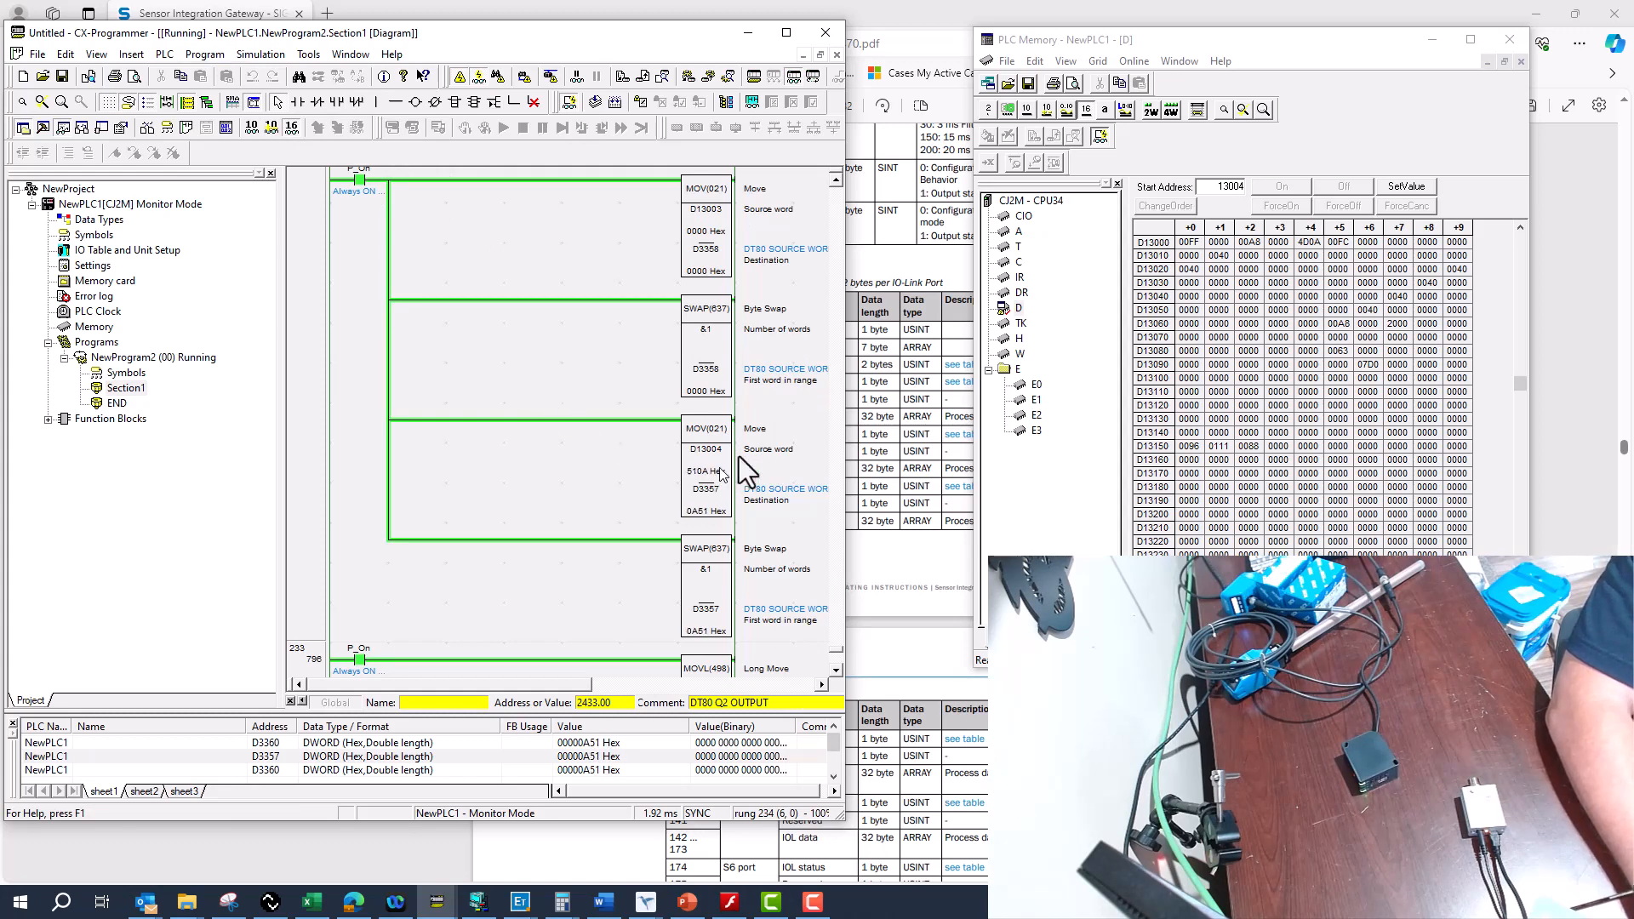
Match the MOV source words D13004 and D13003 in the ladder to their words in PLC Memory
left_click(1310, 243)
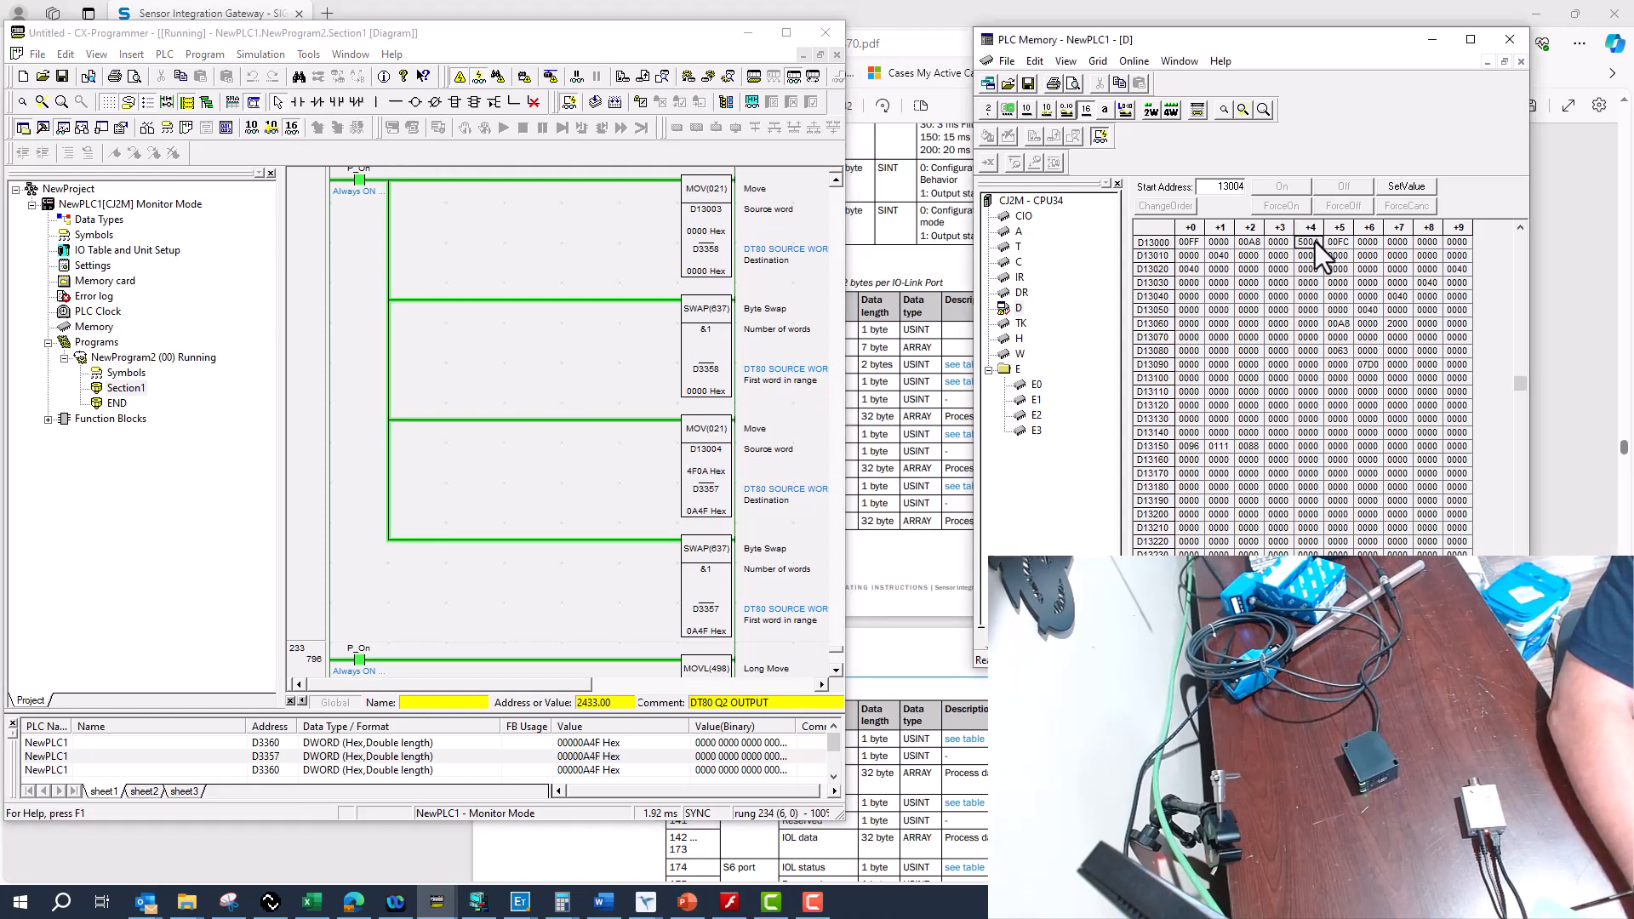
left_click(699, 446)
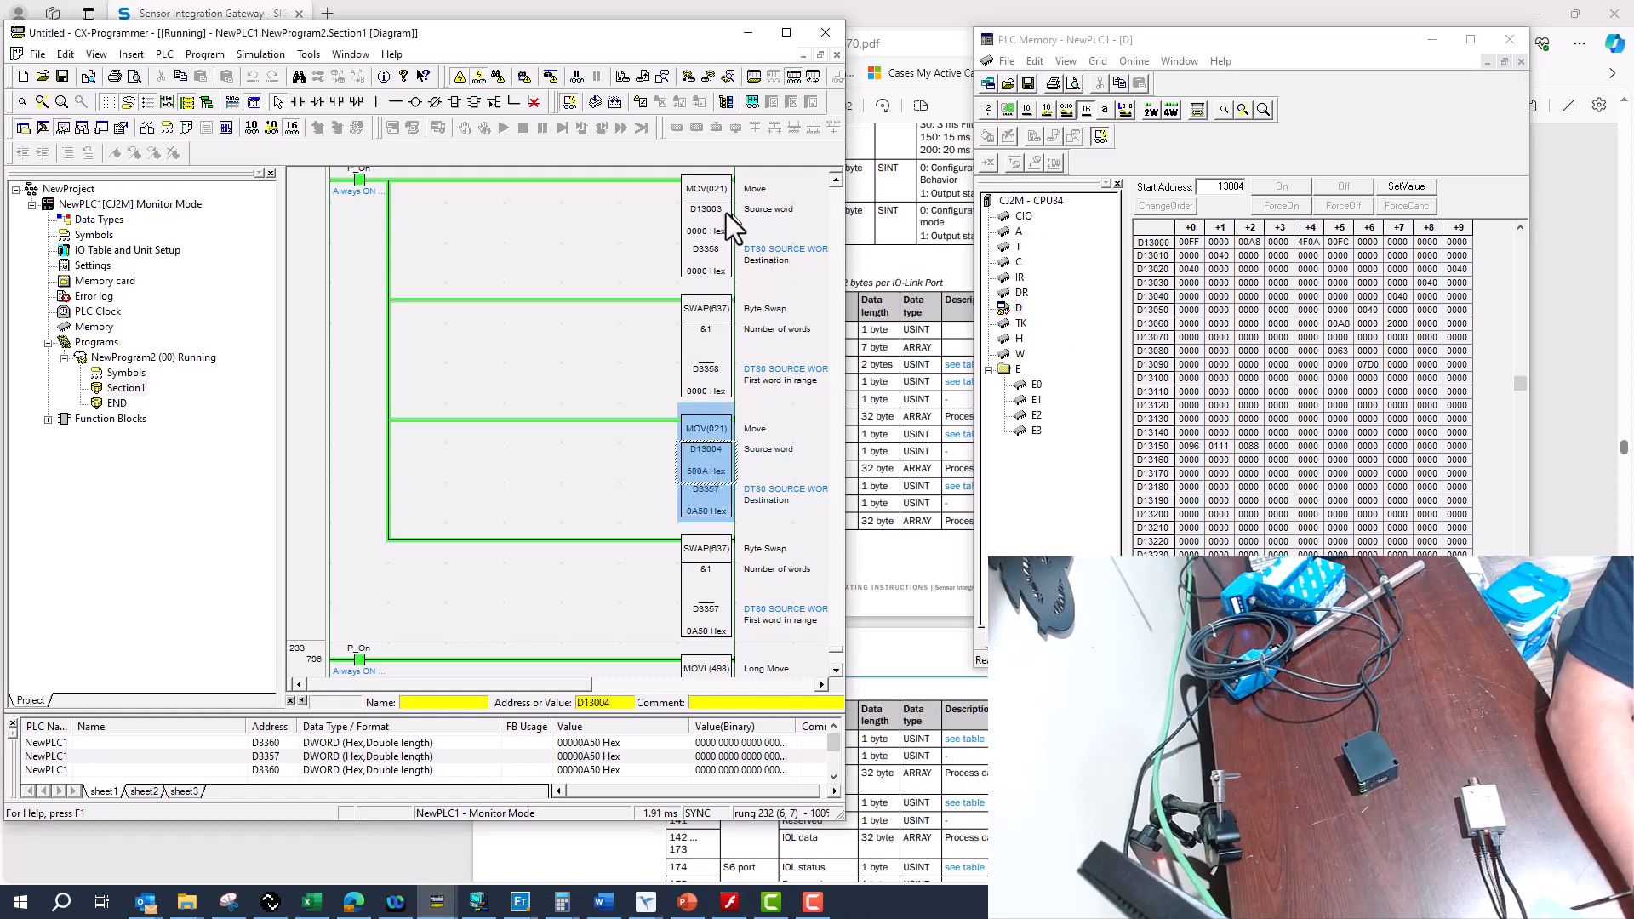
left_click(1277, 241)
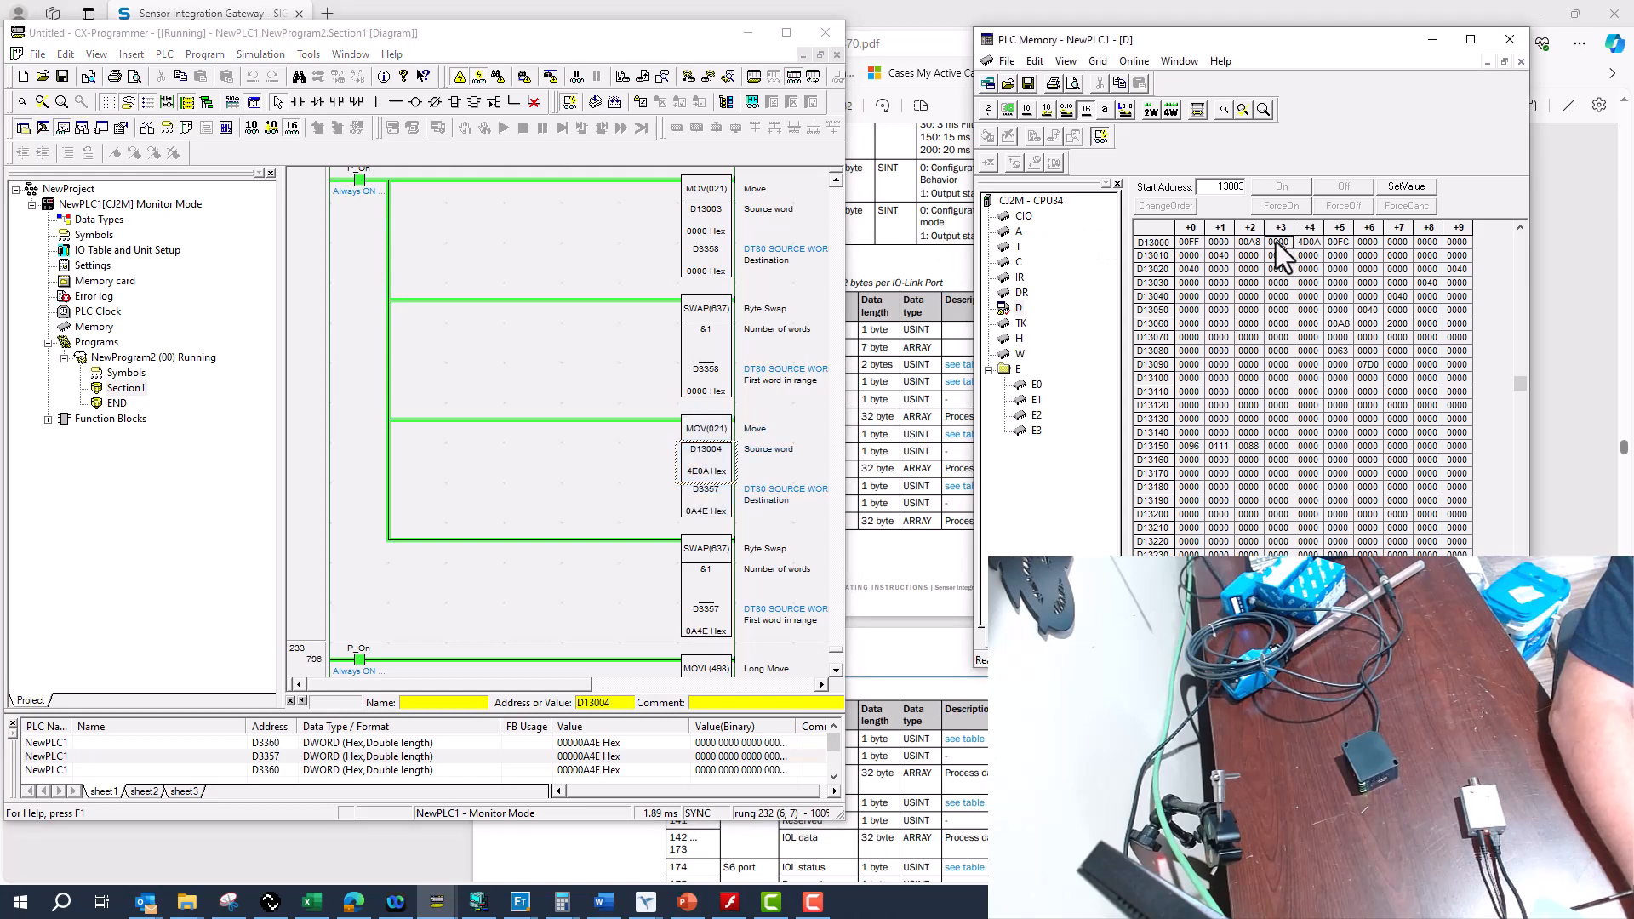
left_click(714, 218)
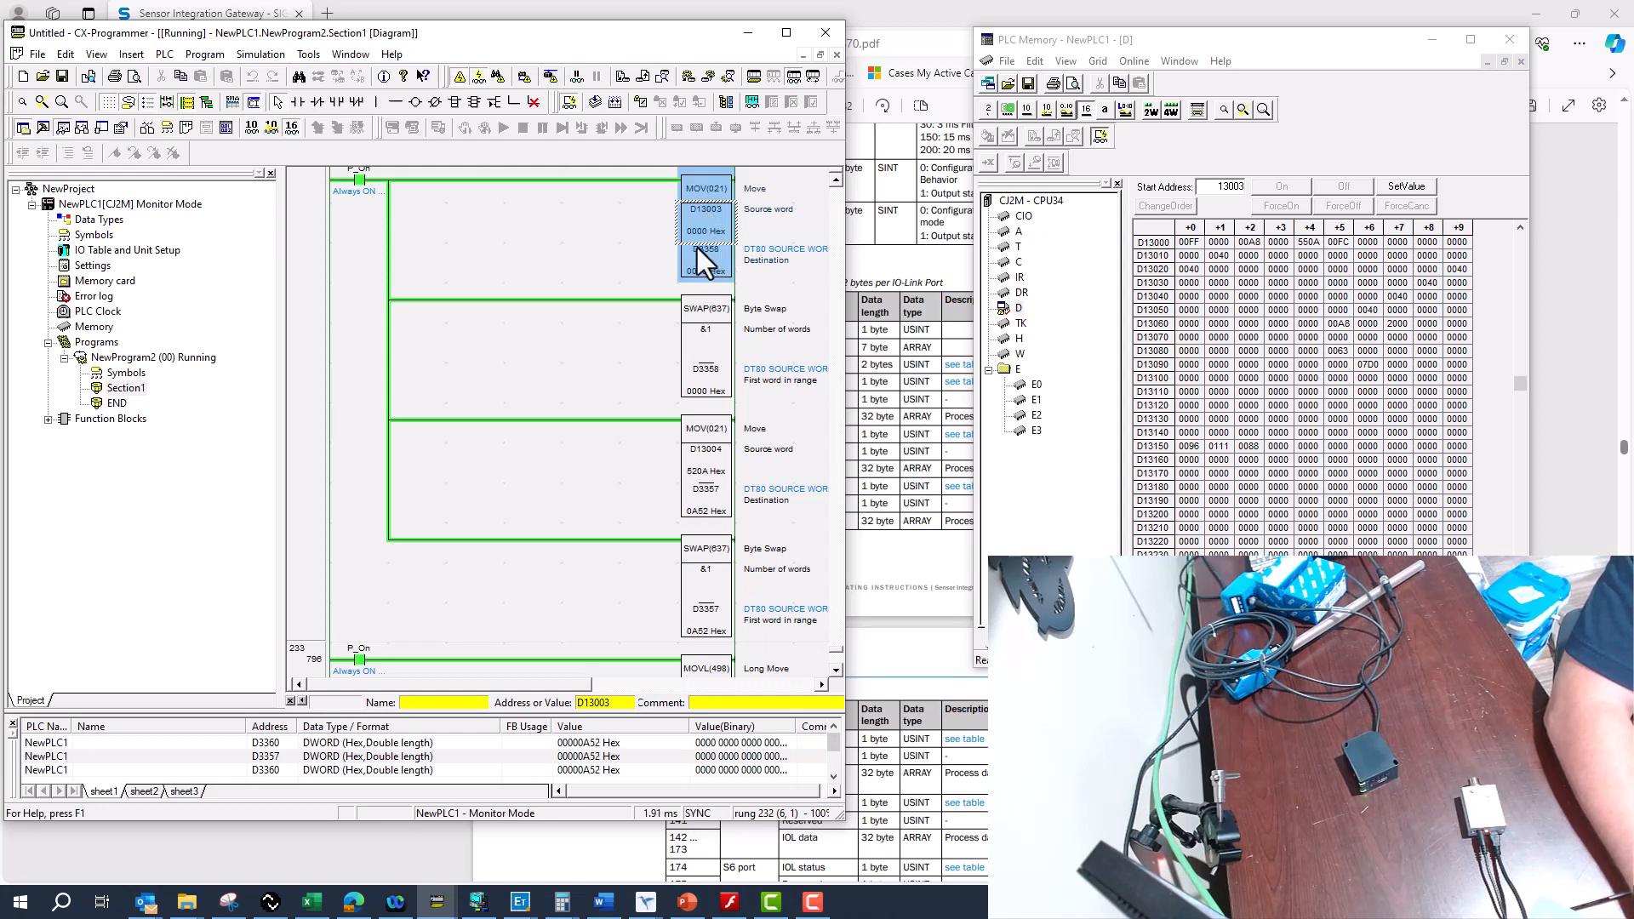
left_click(715, 454)
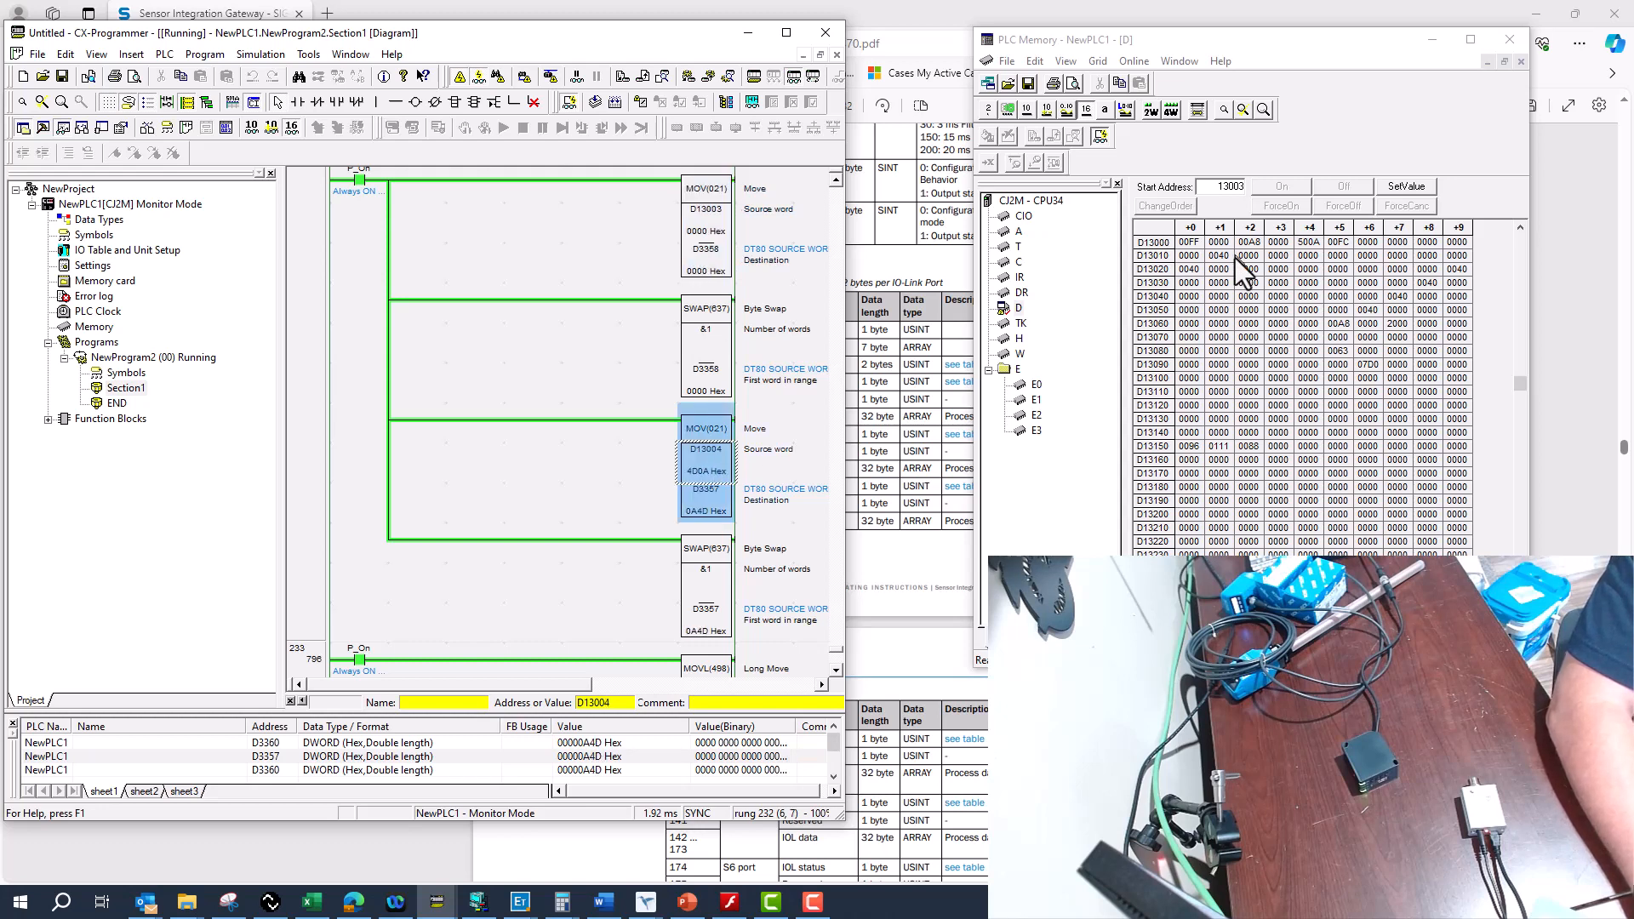
left_click(1308, 242)
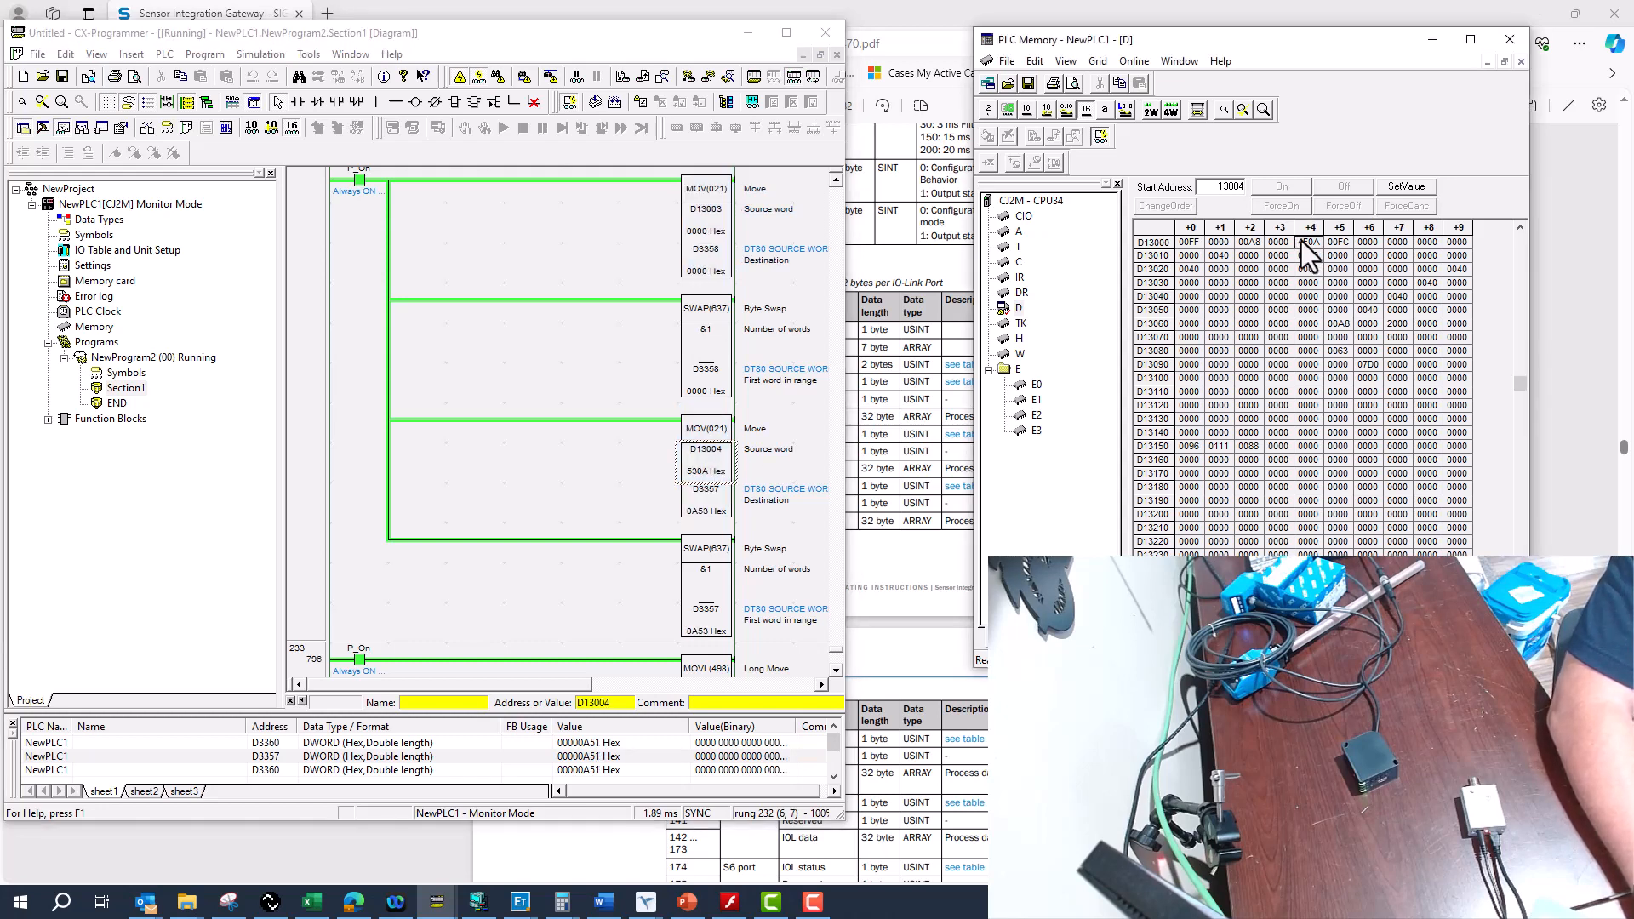
Examine how the MOV and SWAP instructions move and byte-swap D13004 into D3357 and D13003 into D3358
left_click(710, 498)
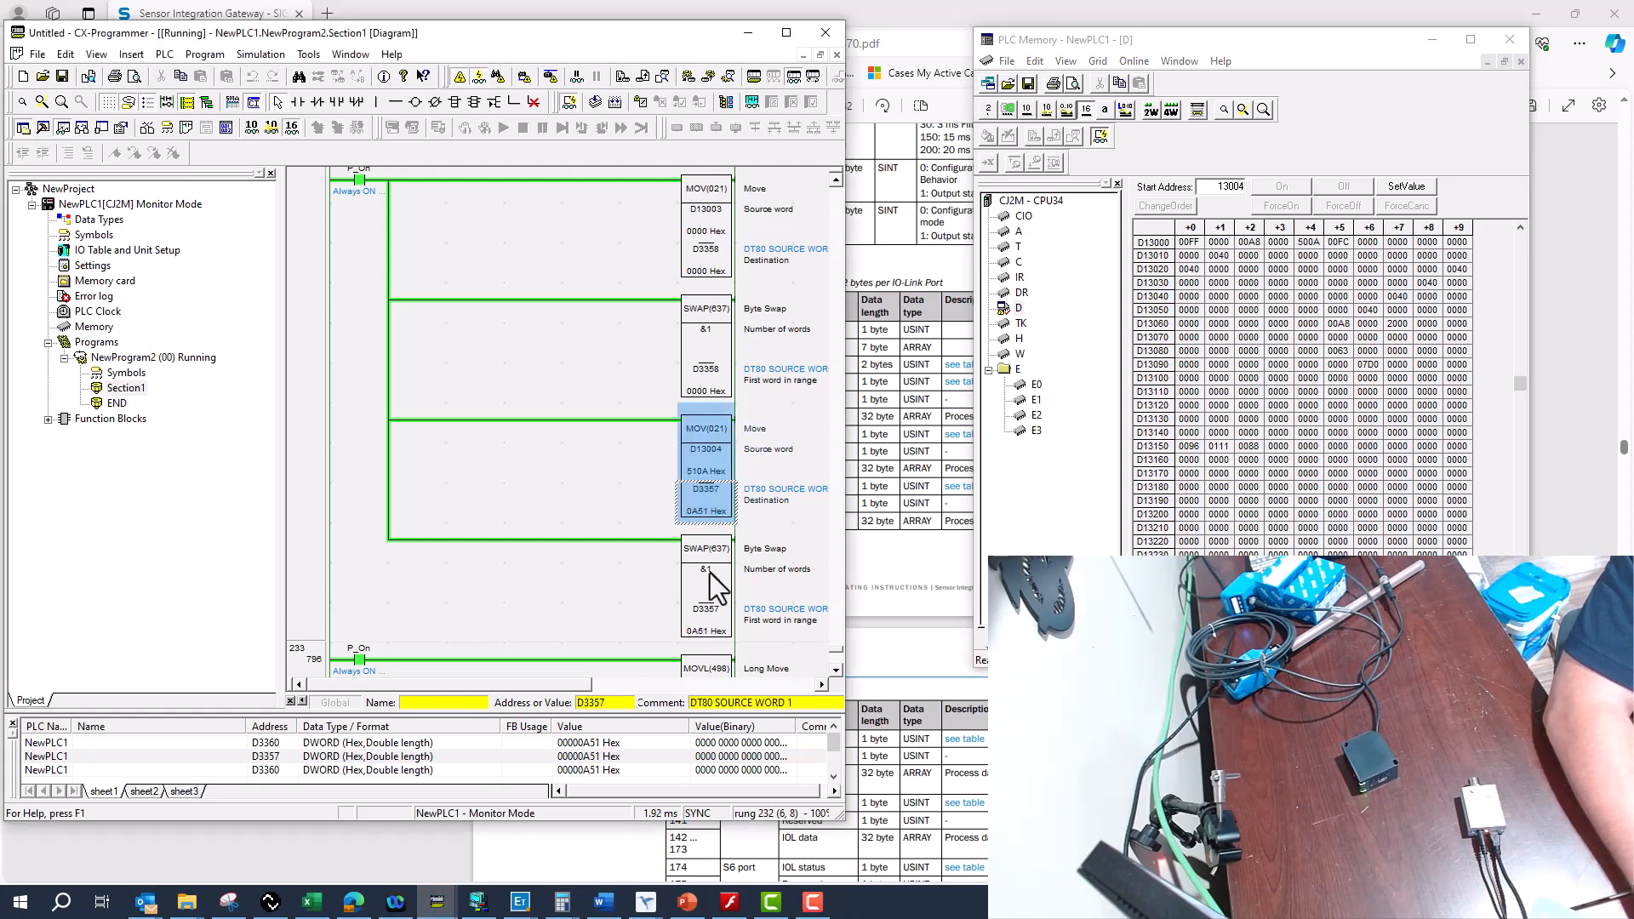
left_click(710, 571)
left_click(711, 467)
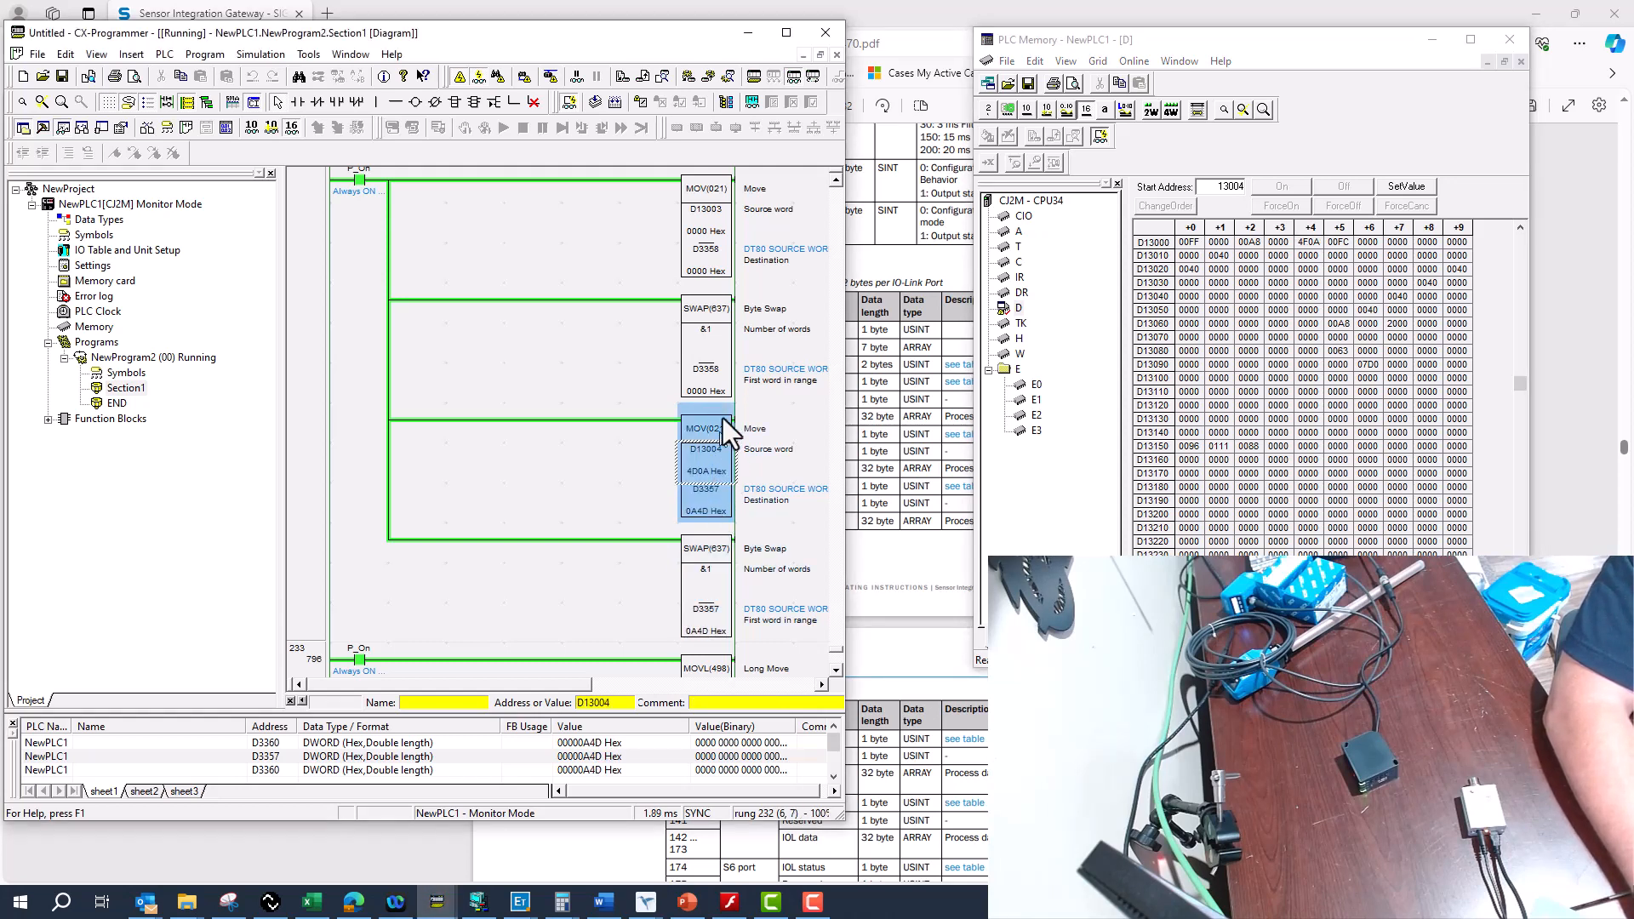
left_click(714, 216)
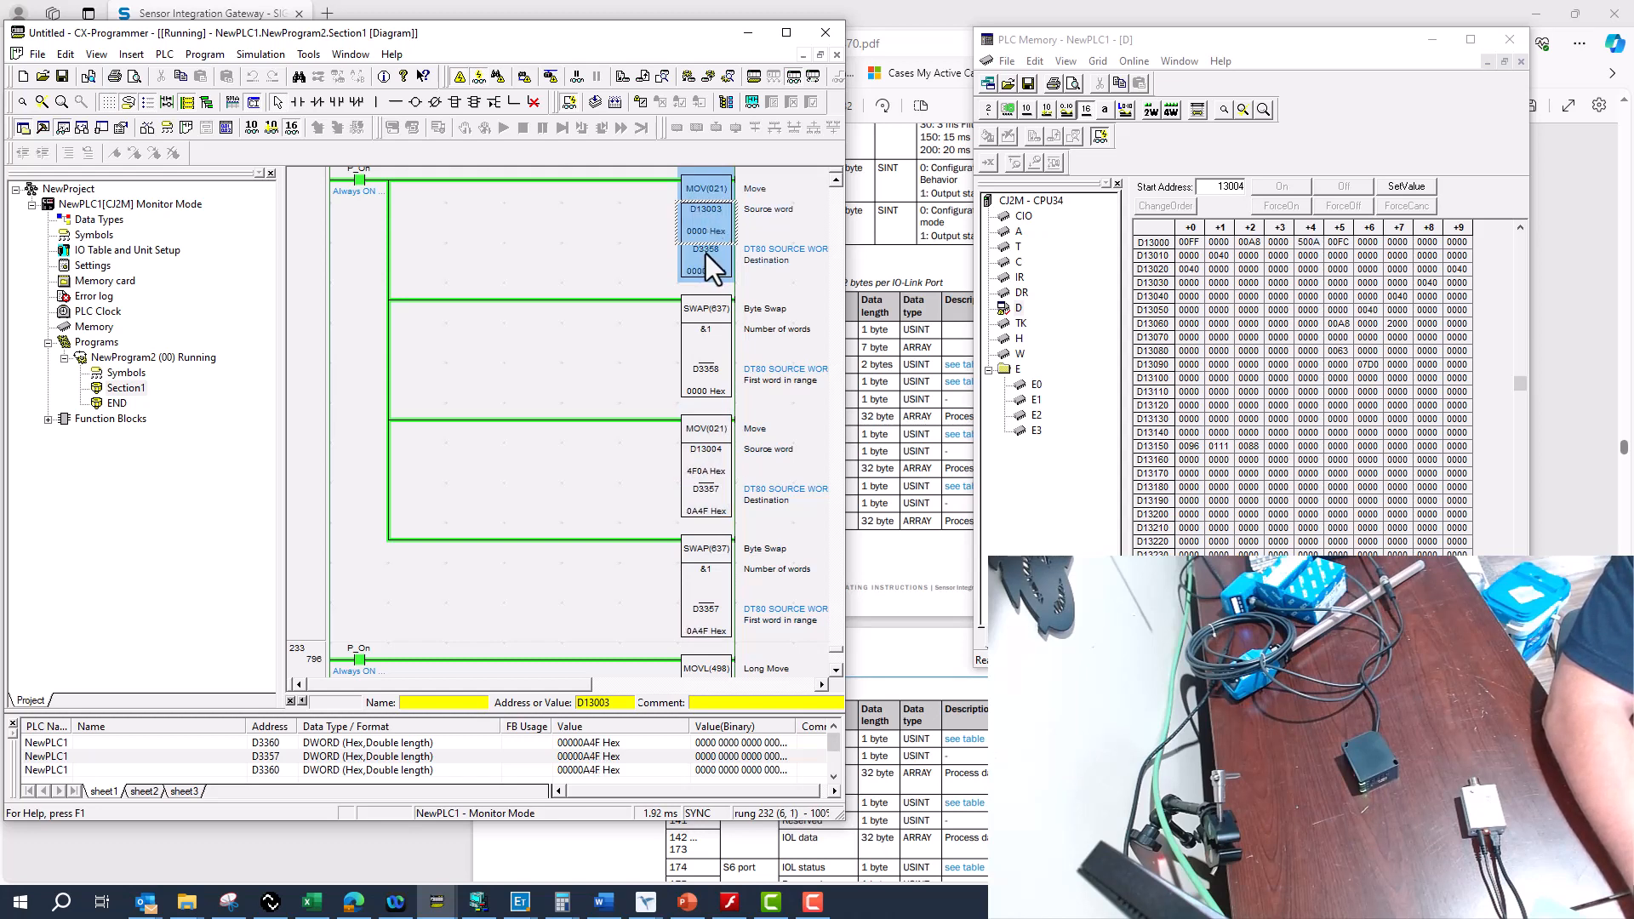
left_click(704, 391)
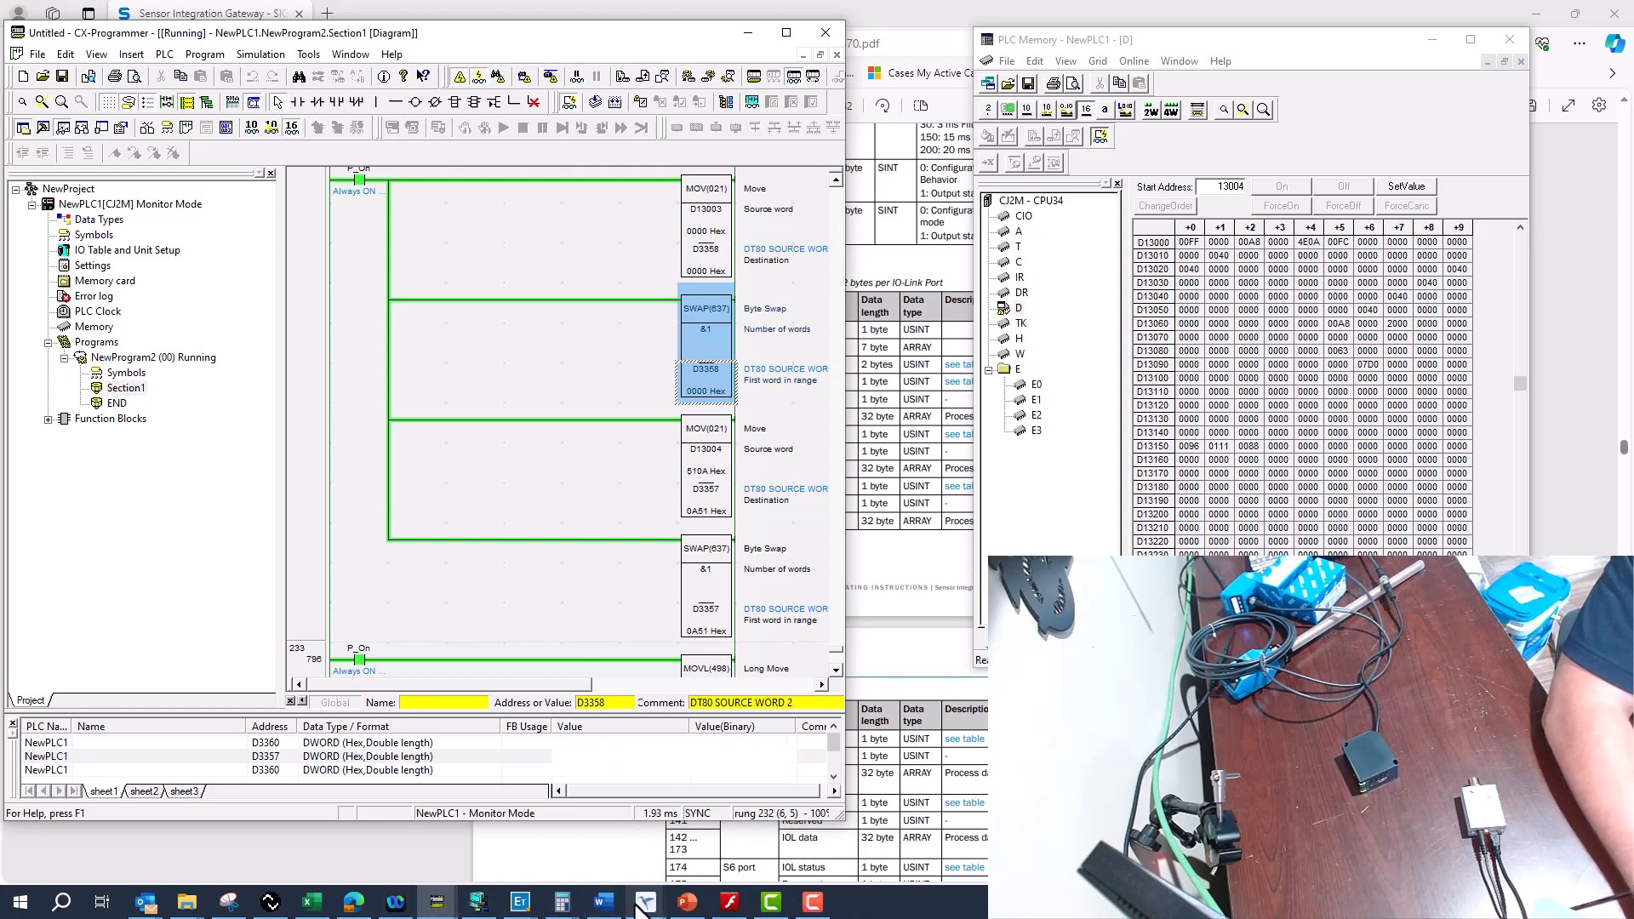
Examine the MOVL instruction in rung 233, from source word D3357 to result word D3360, and the Q1 and Q2 output rungs below
scroll(713, 393, "down", 3)
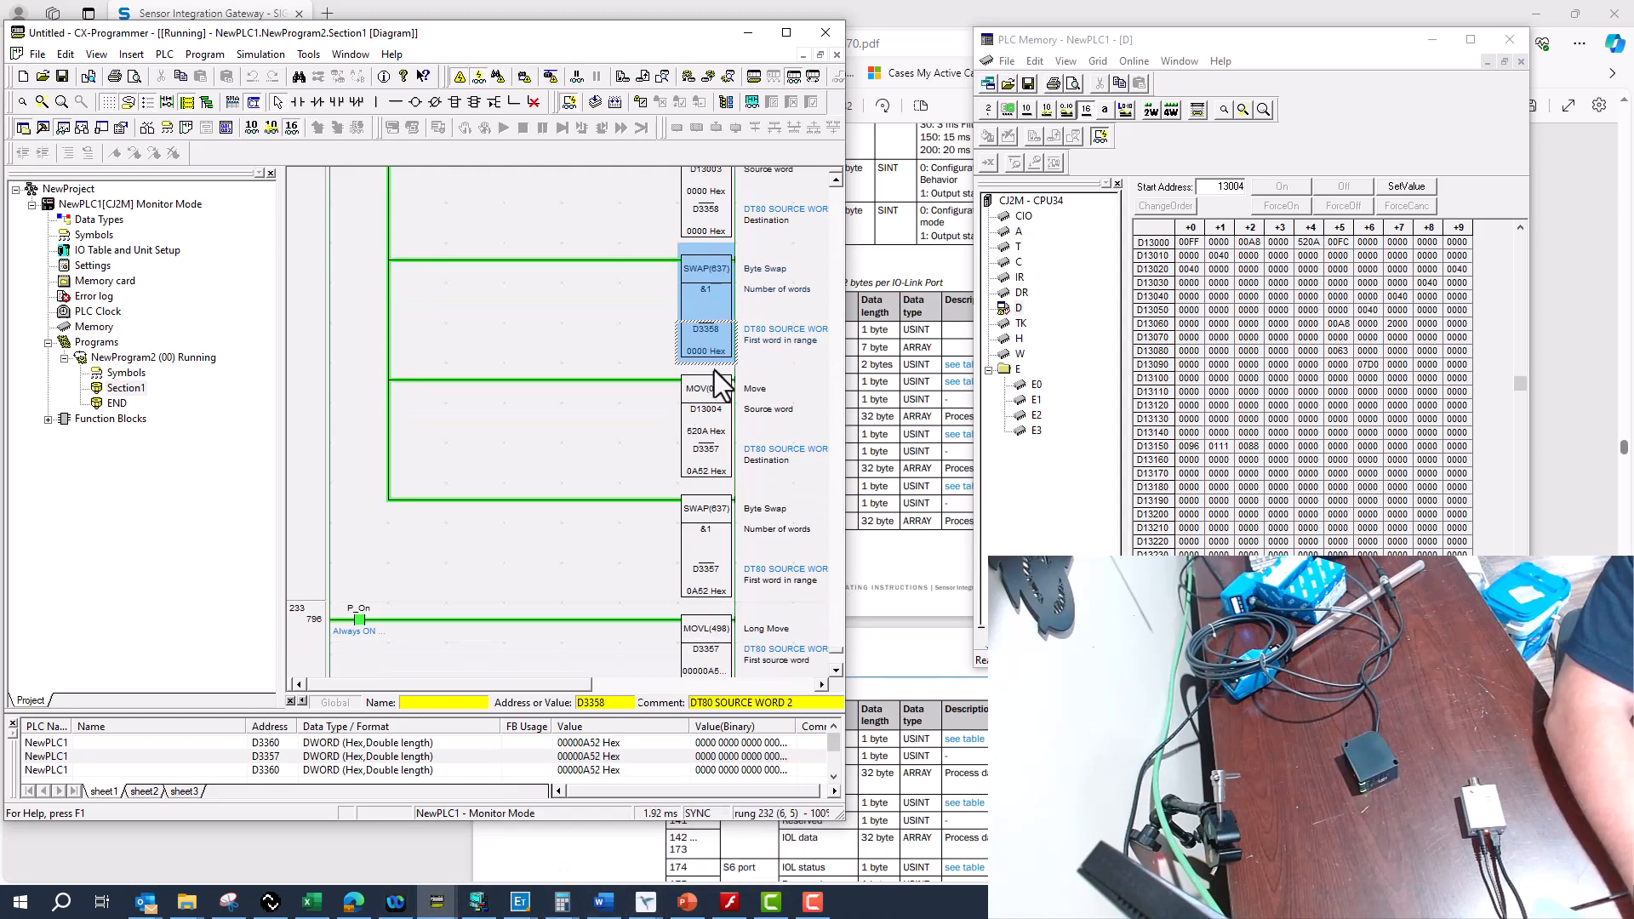
scroll(718, 379, "down", 1)
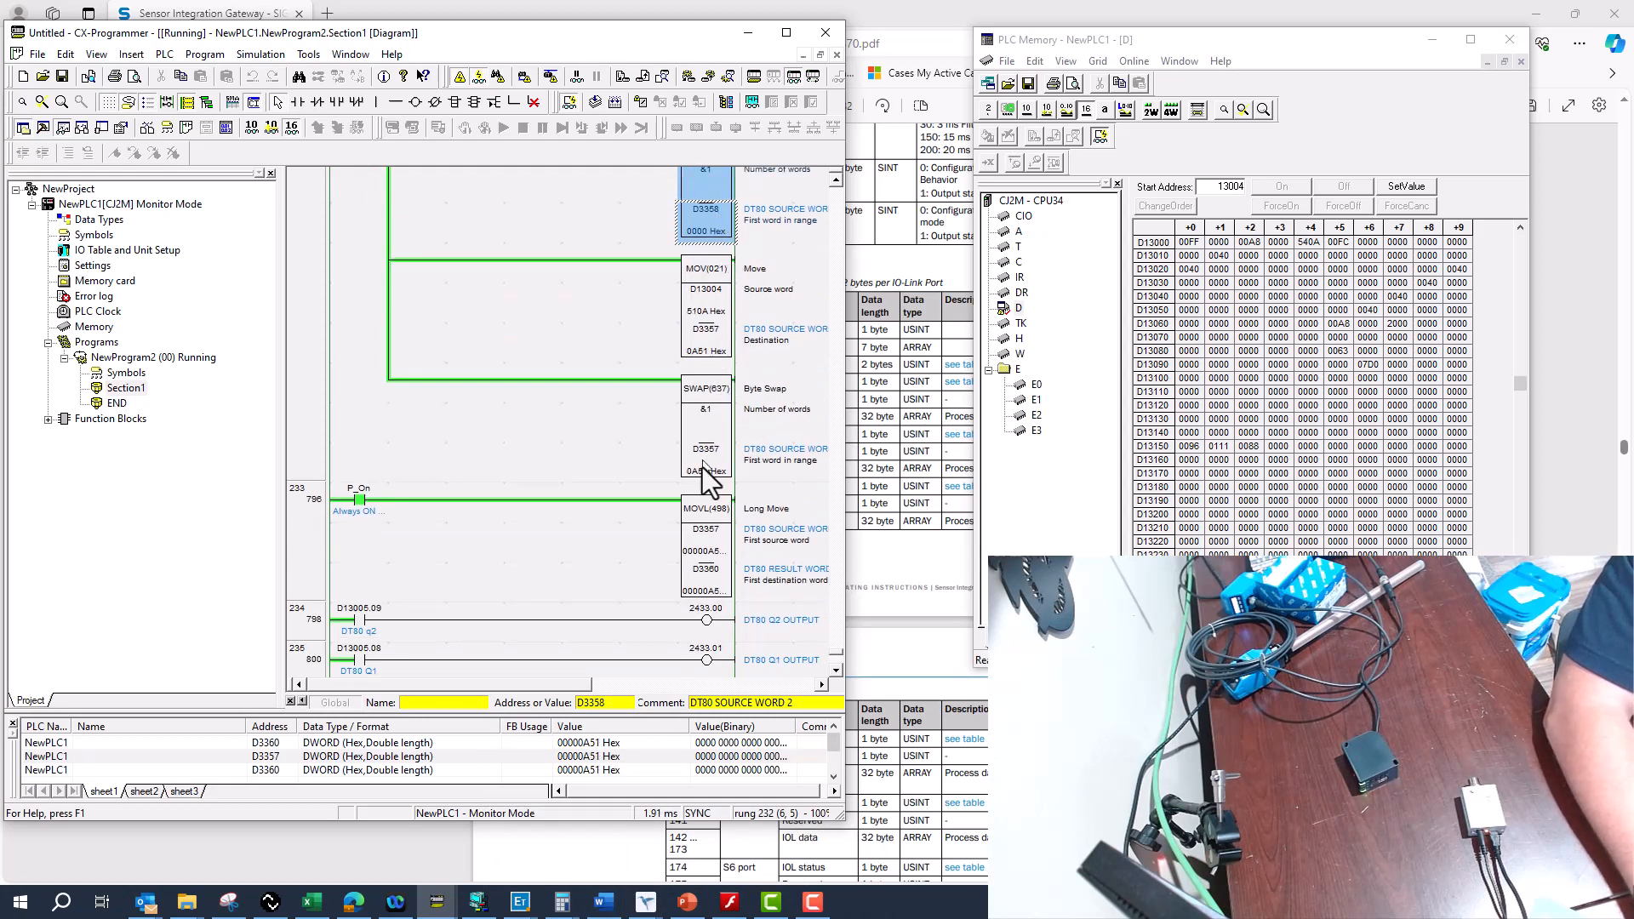
left_click(707, 544)
left_click(707, 580)
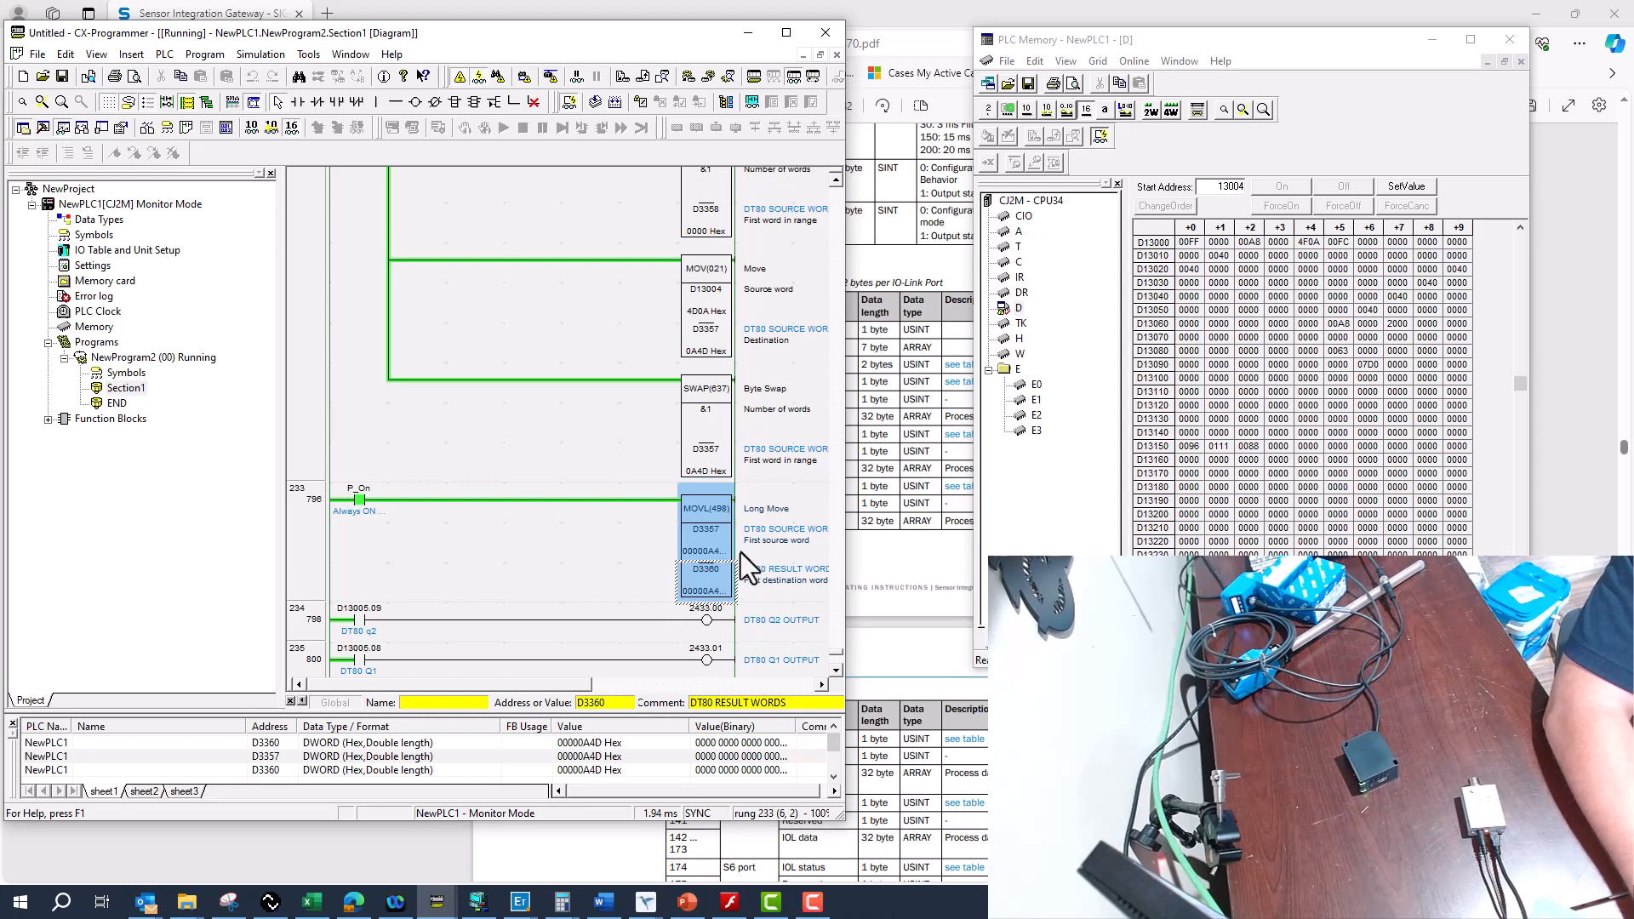
scroll(740, 553, "down", 1)
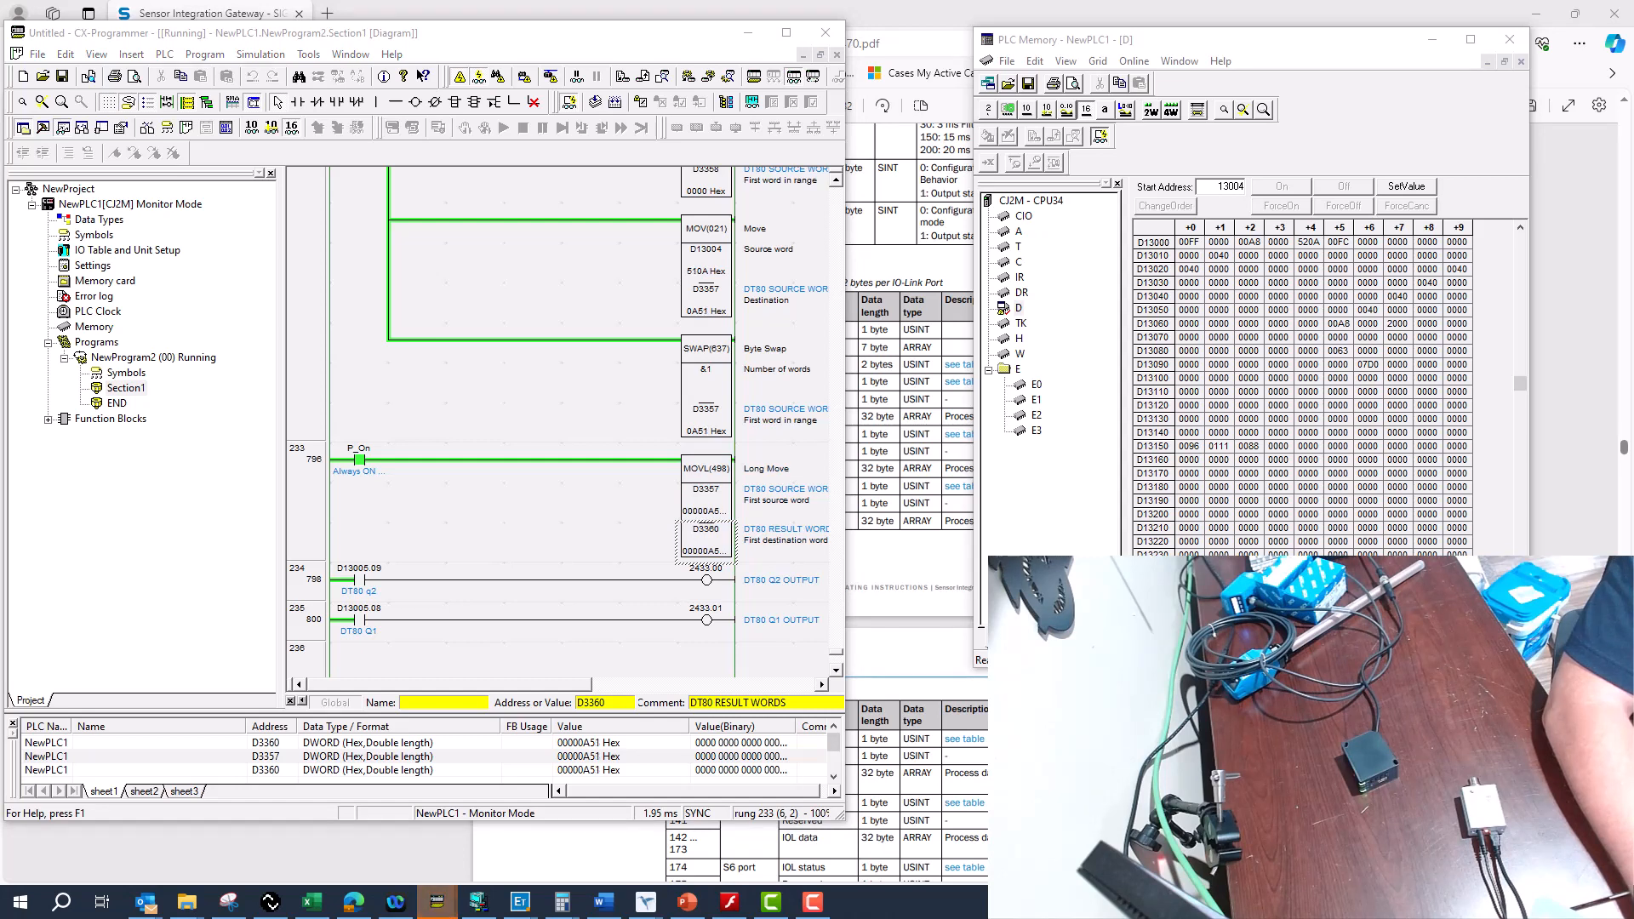
Launch EasyBuilder Pro and open the project's window 27, DT80
left_click(62, 902)
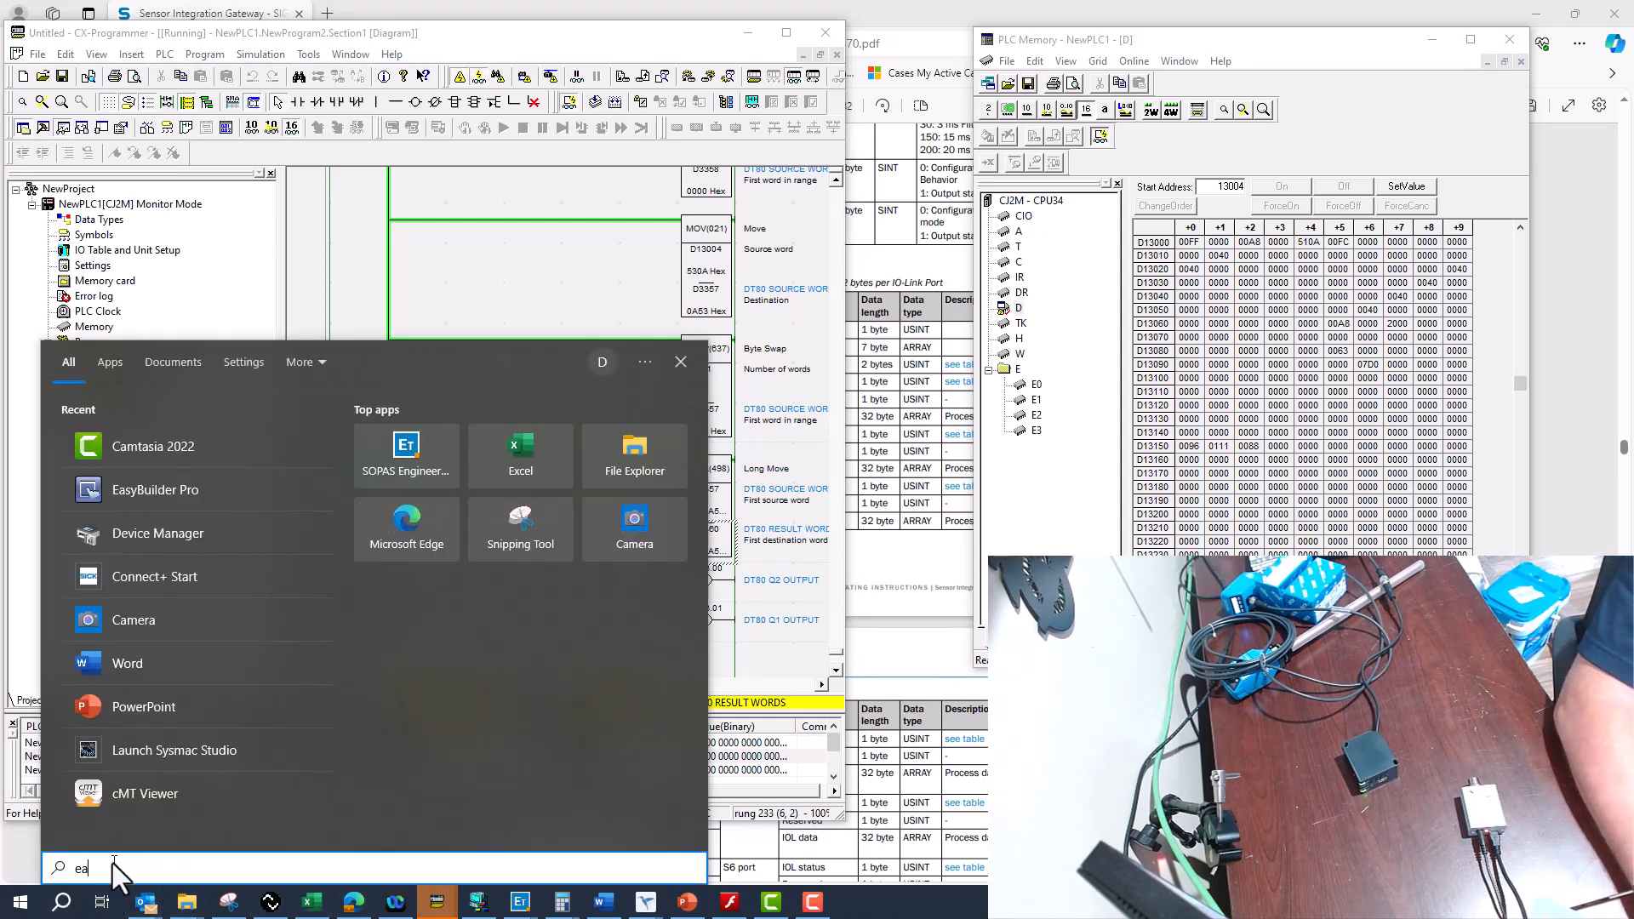
type("eas")
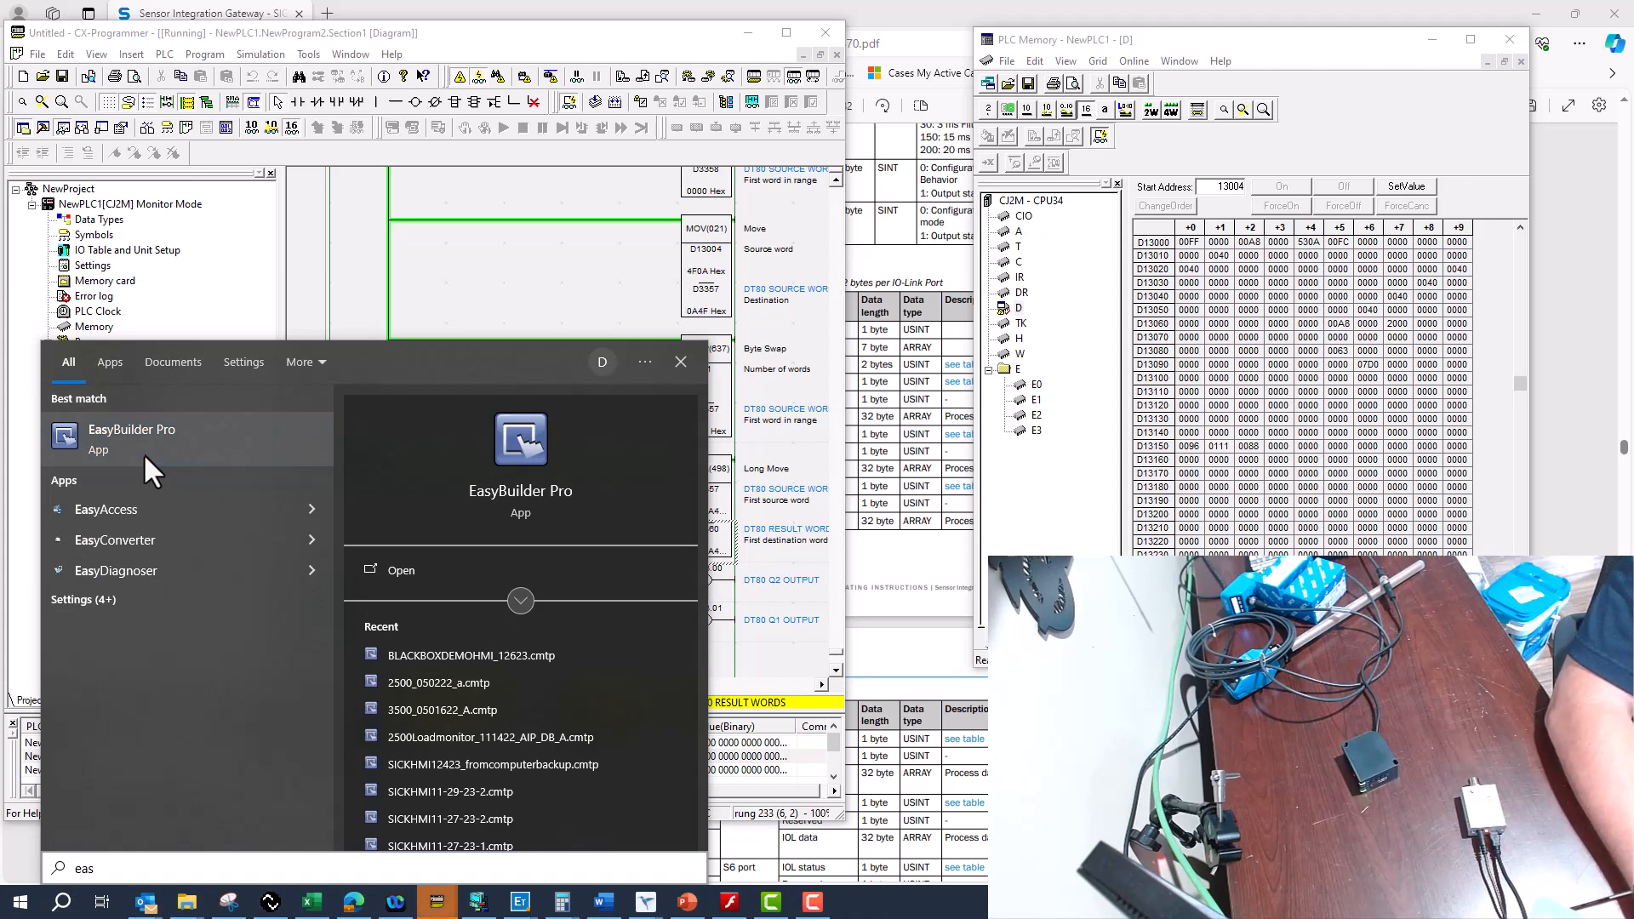
left_click(146, 447)
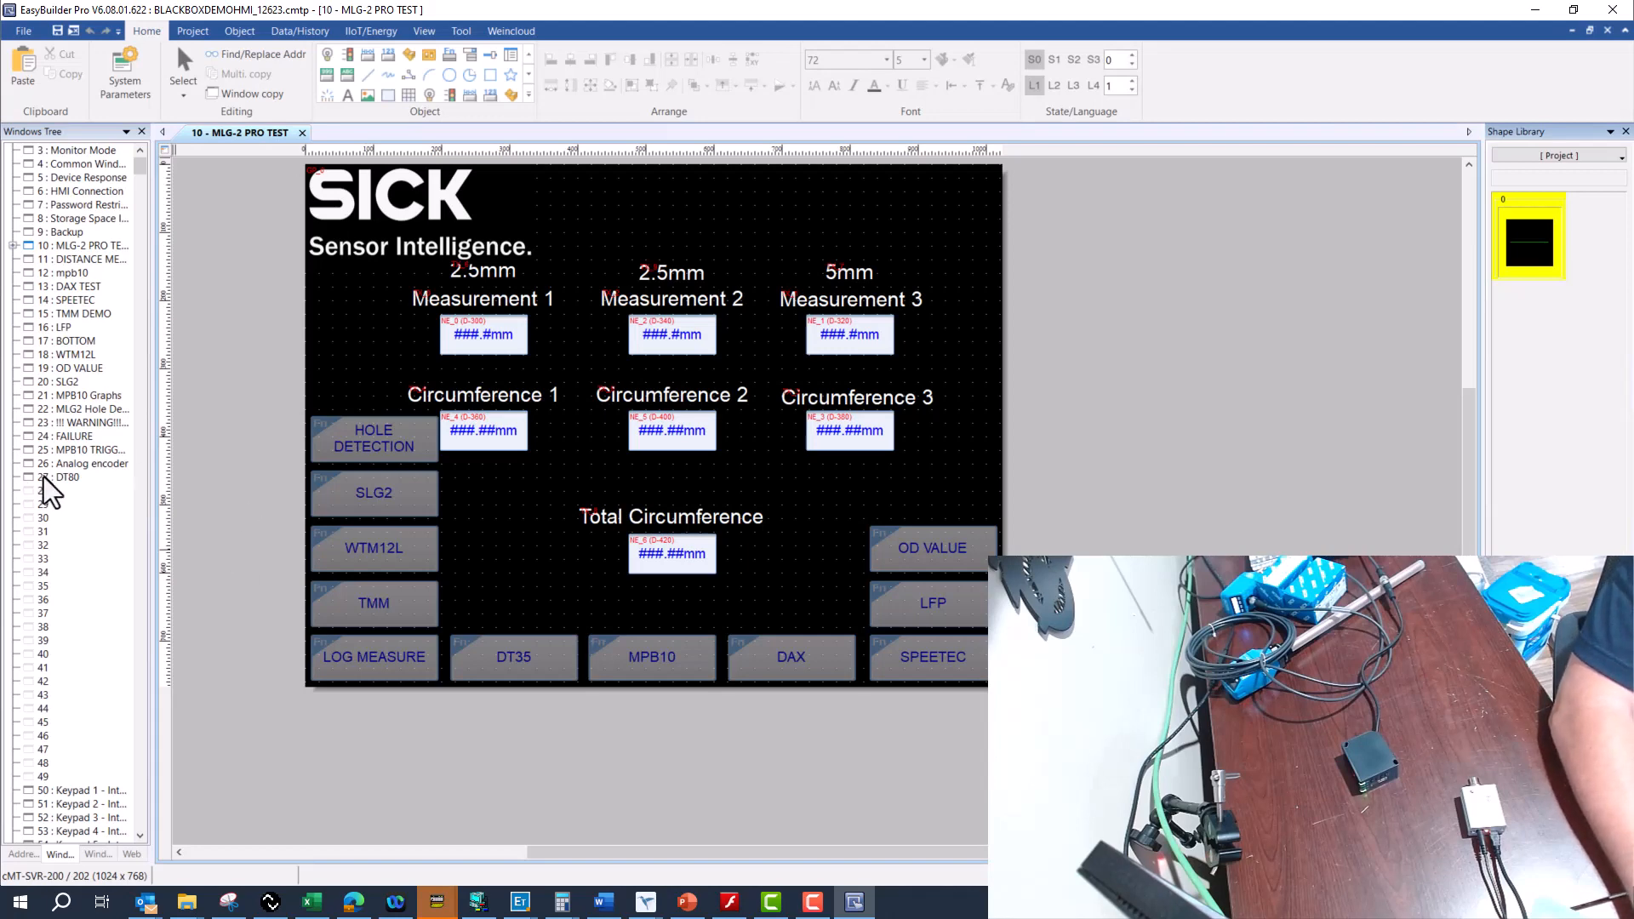
double_click(66, 477)
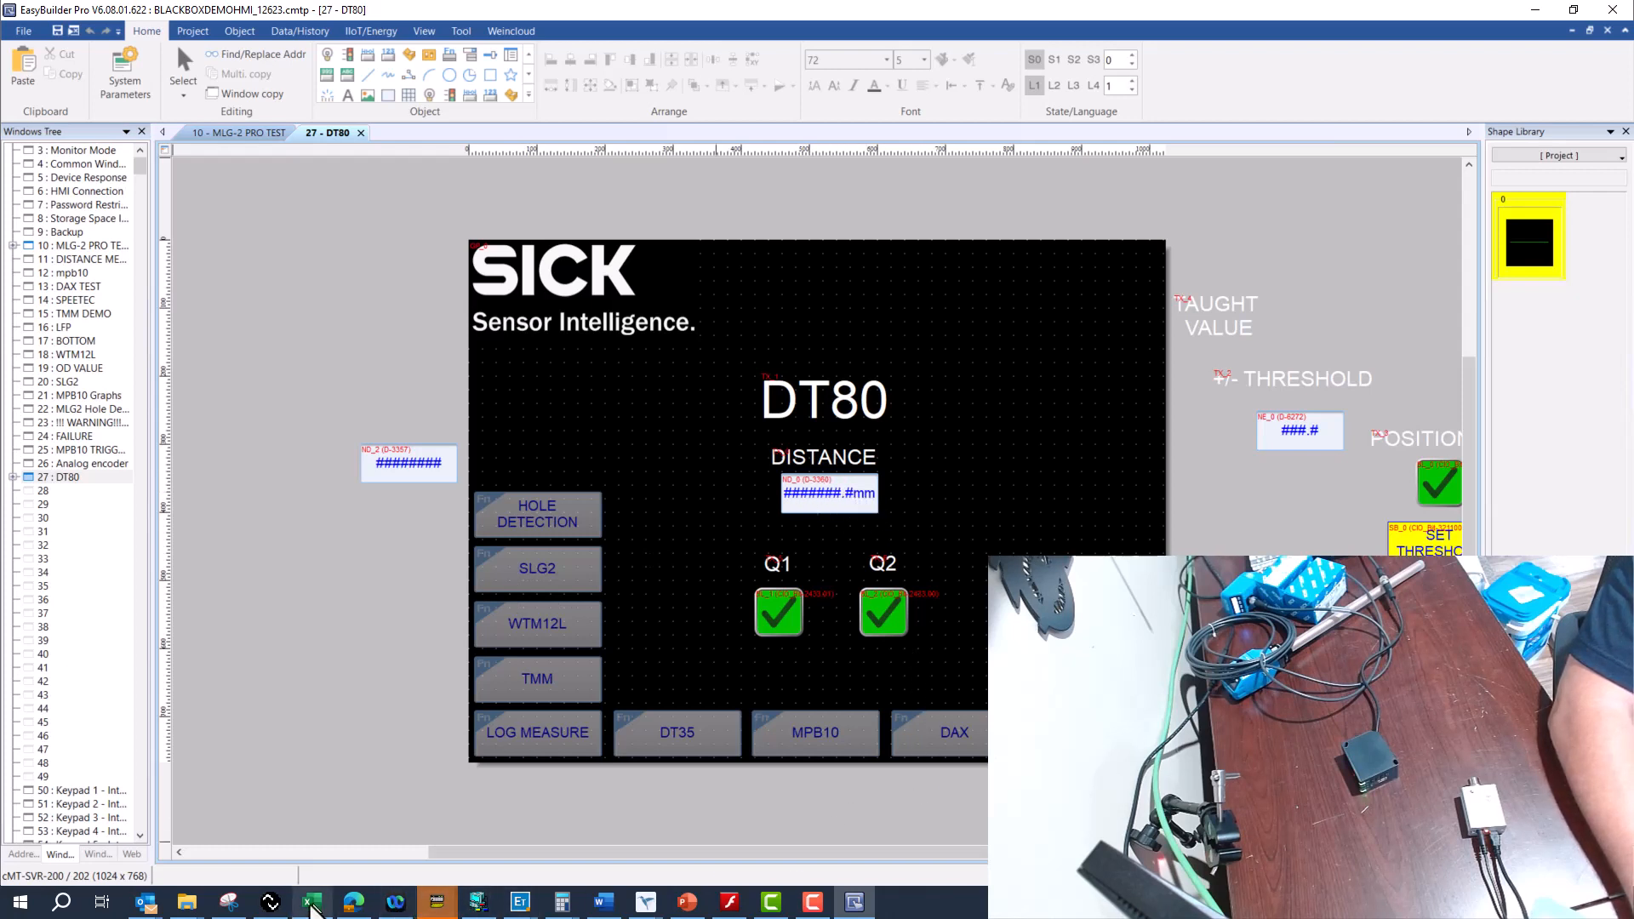
Compare the MOVL destination D3360 in the ladder with the distance numeric object on the DT80 screen
left_click(443, 907)
left_click(365, 846)
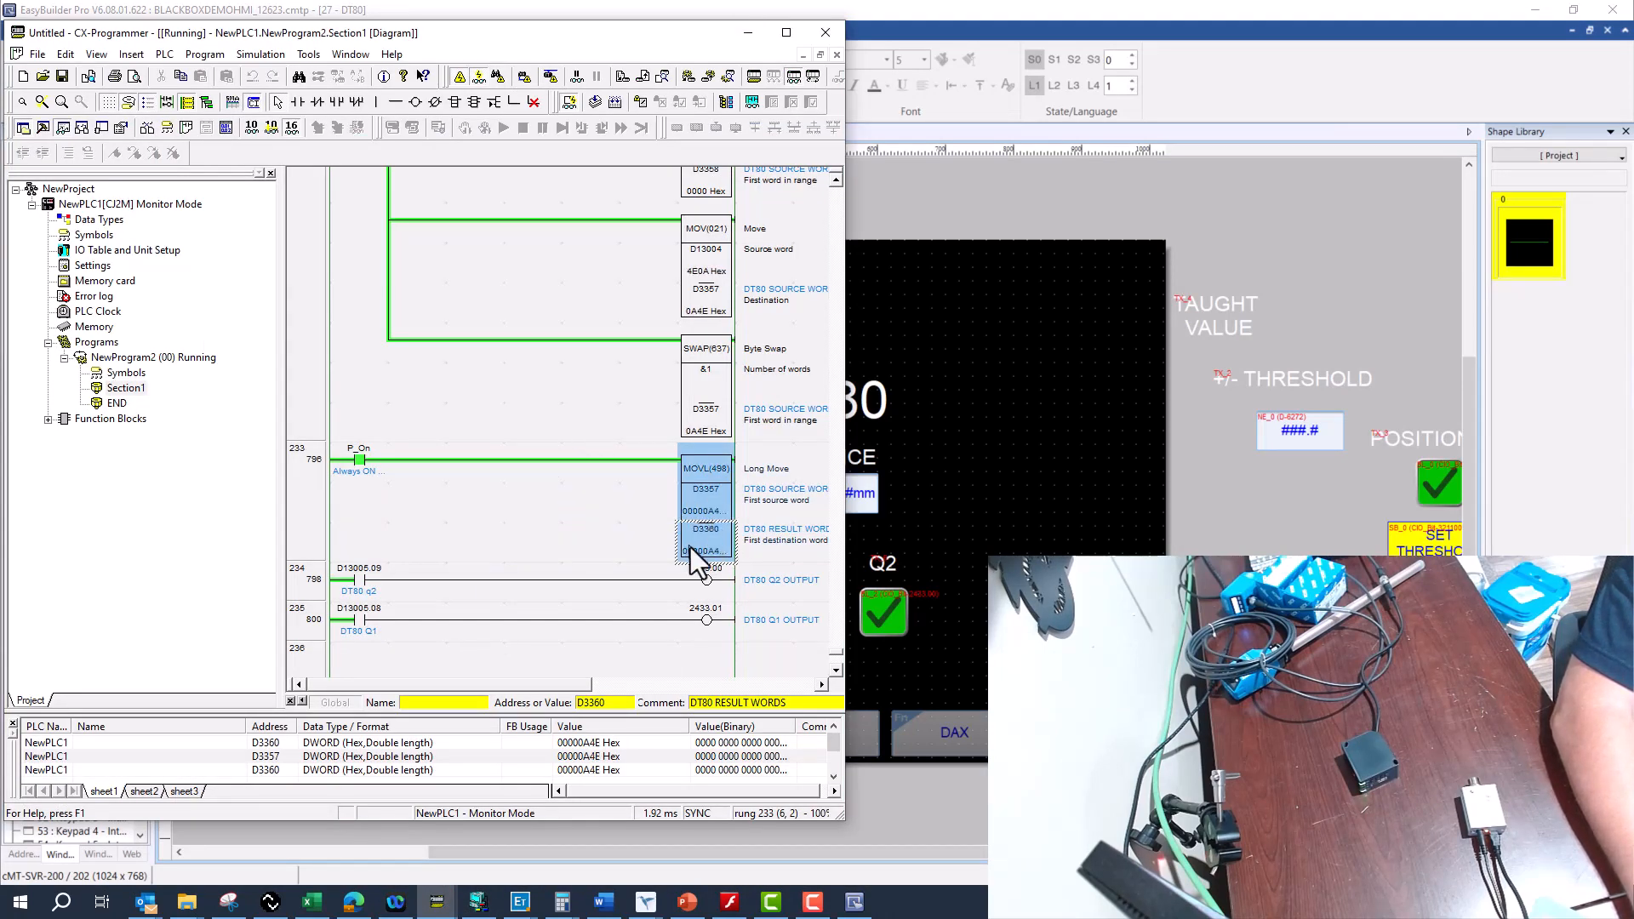
left_click(958, 510)
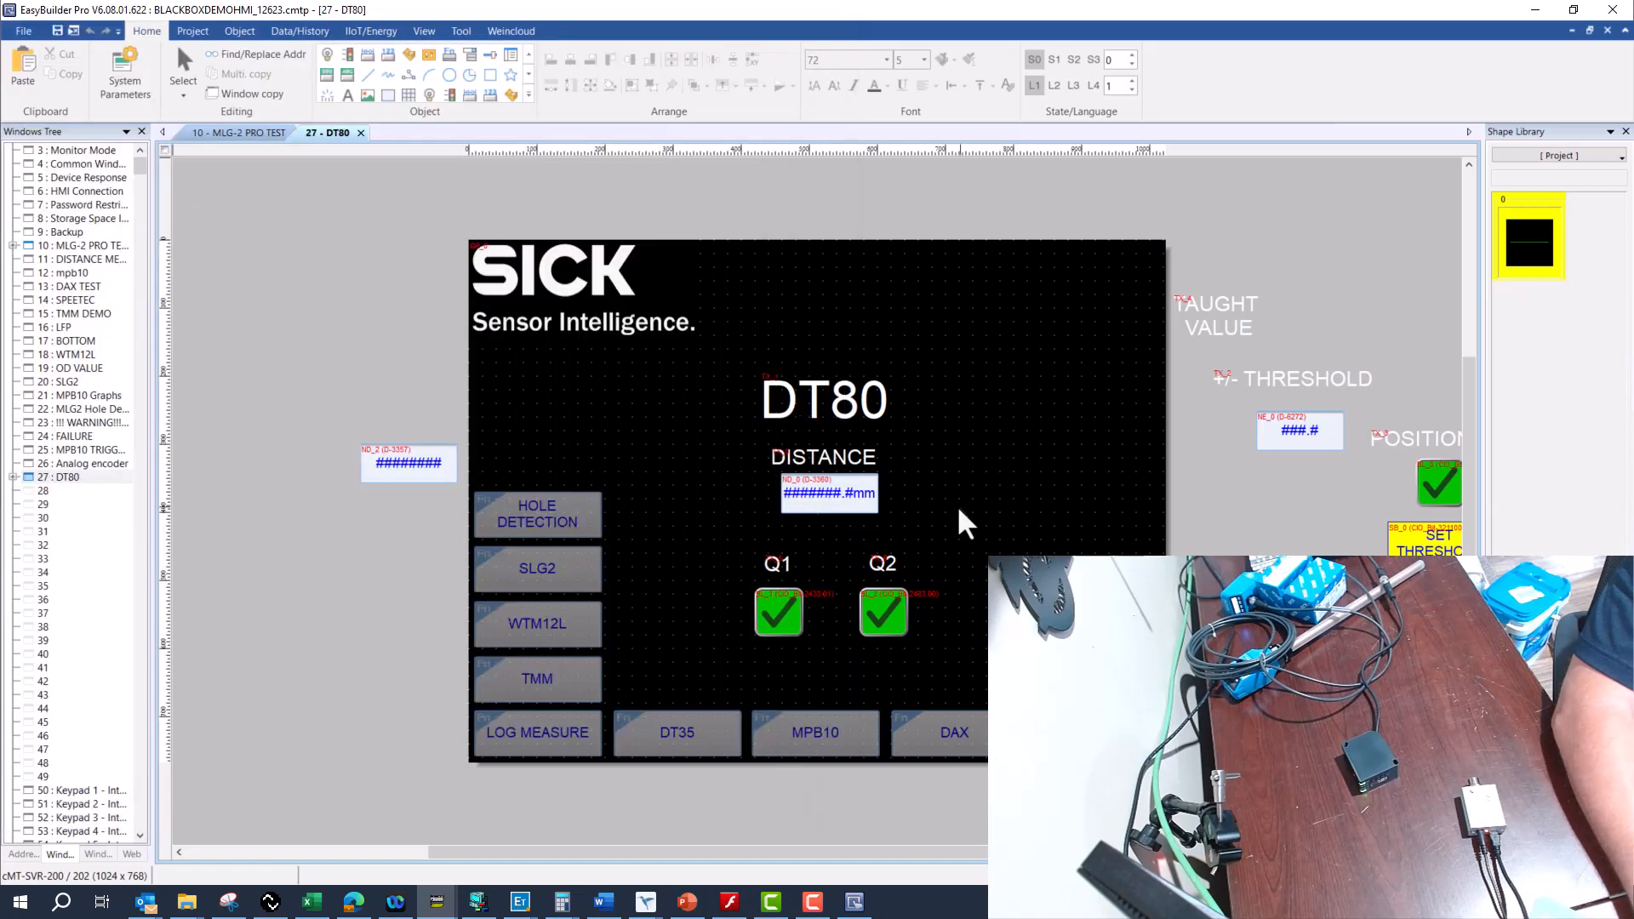
left_click(830, 509)
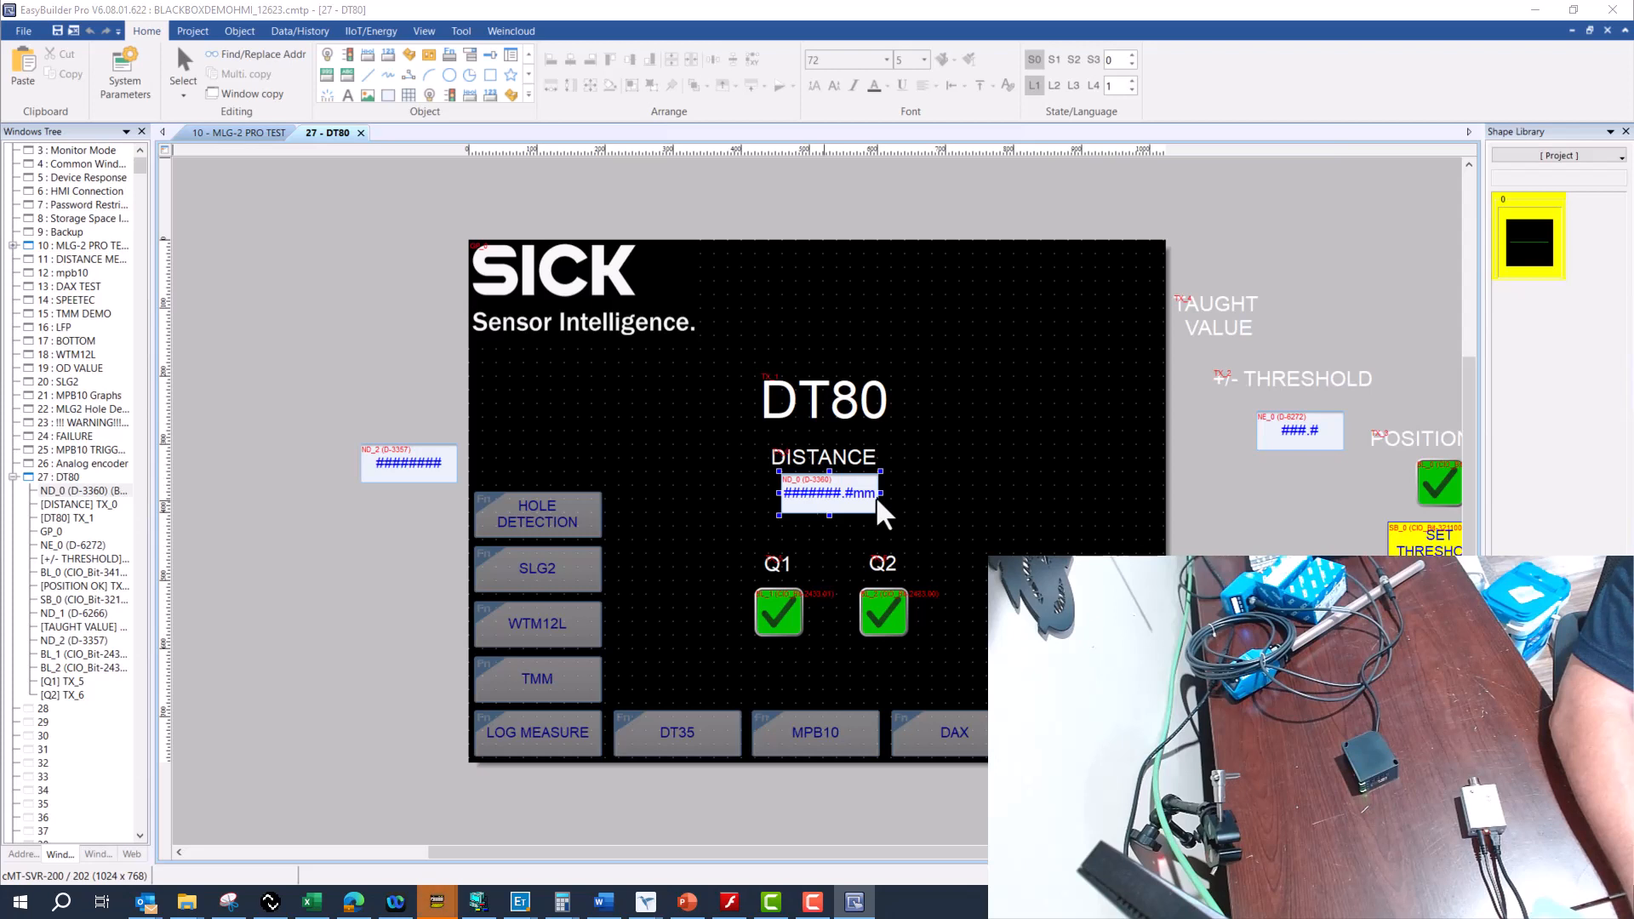
Check the distance object's read address and display format, and close its properties without changes
double_click(831, 502)
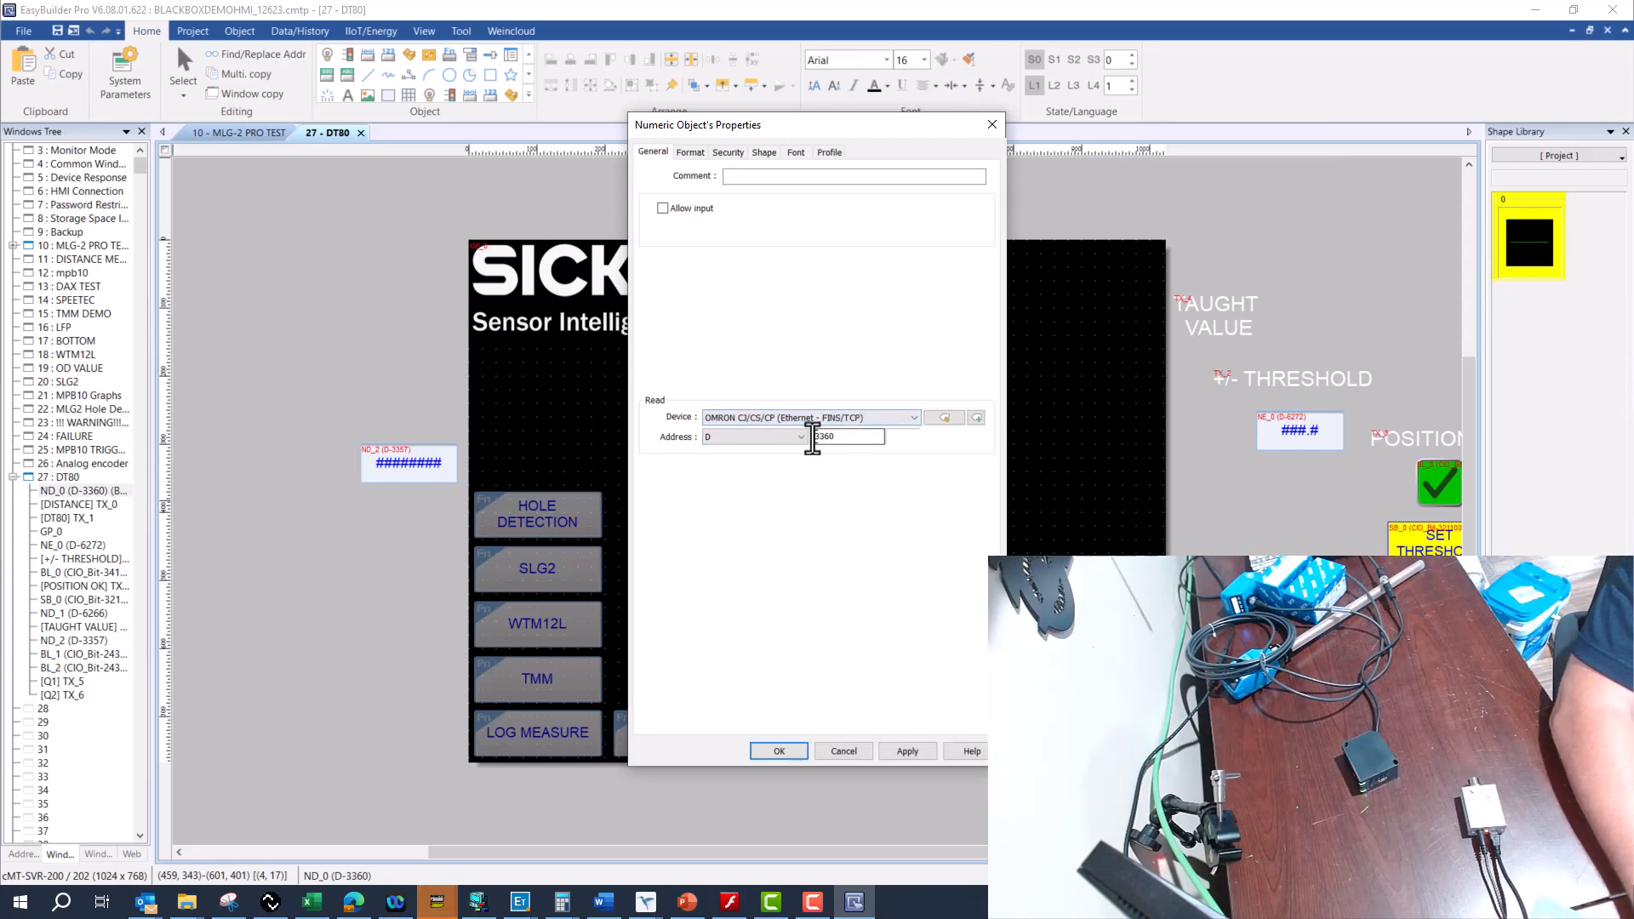
left_click_drag(813, 438, 843, 436)
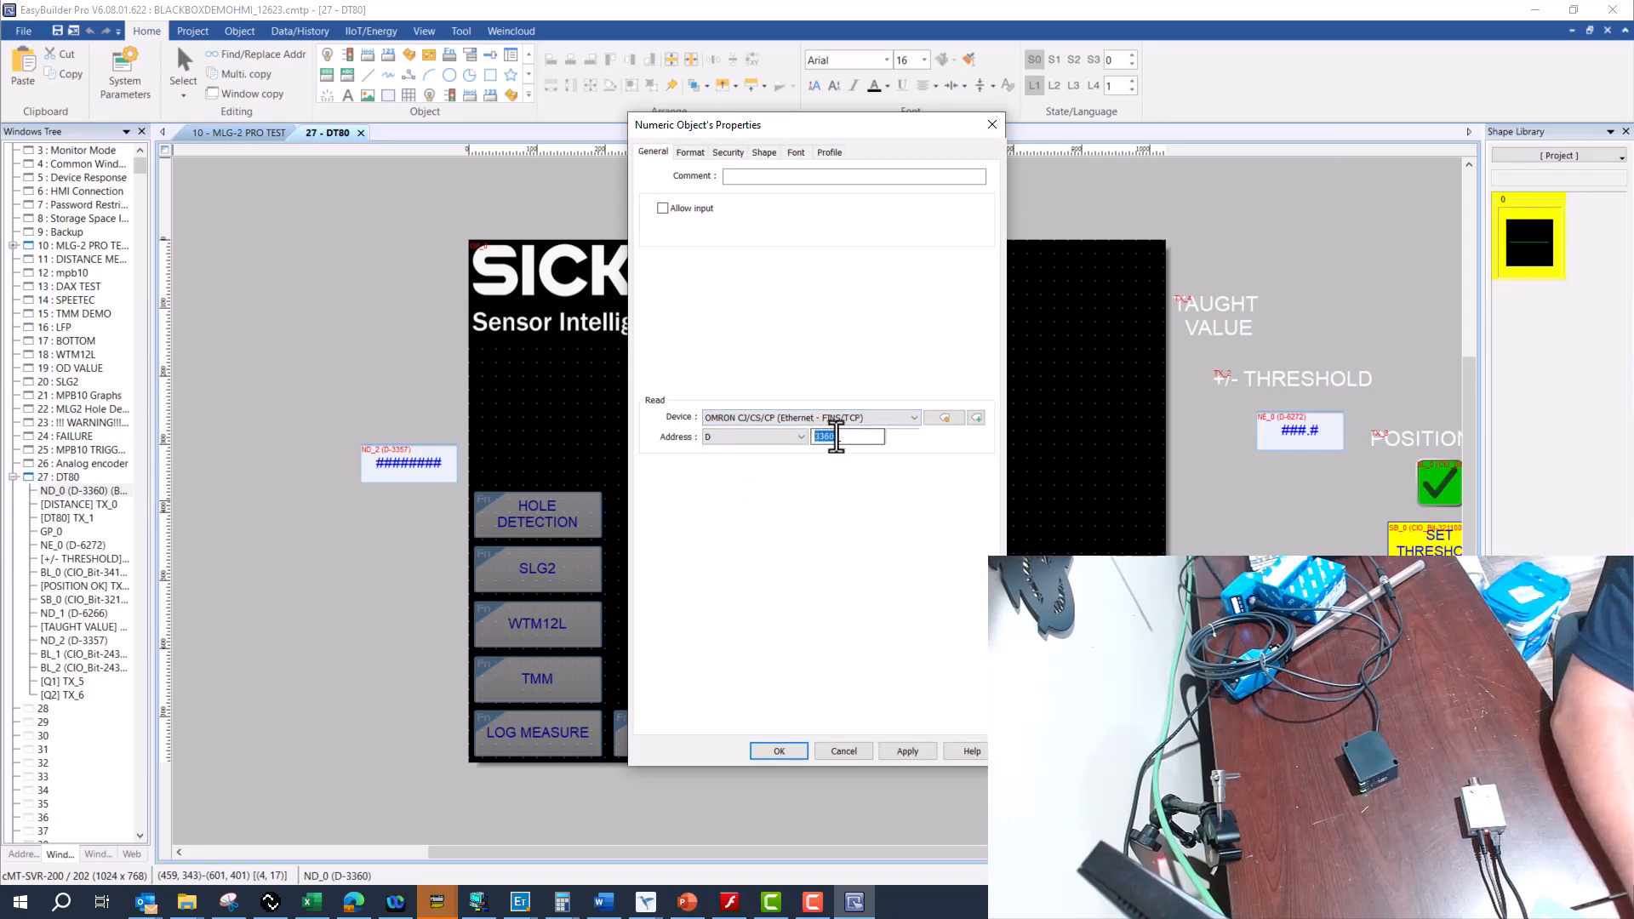
left_click(692, 155)
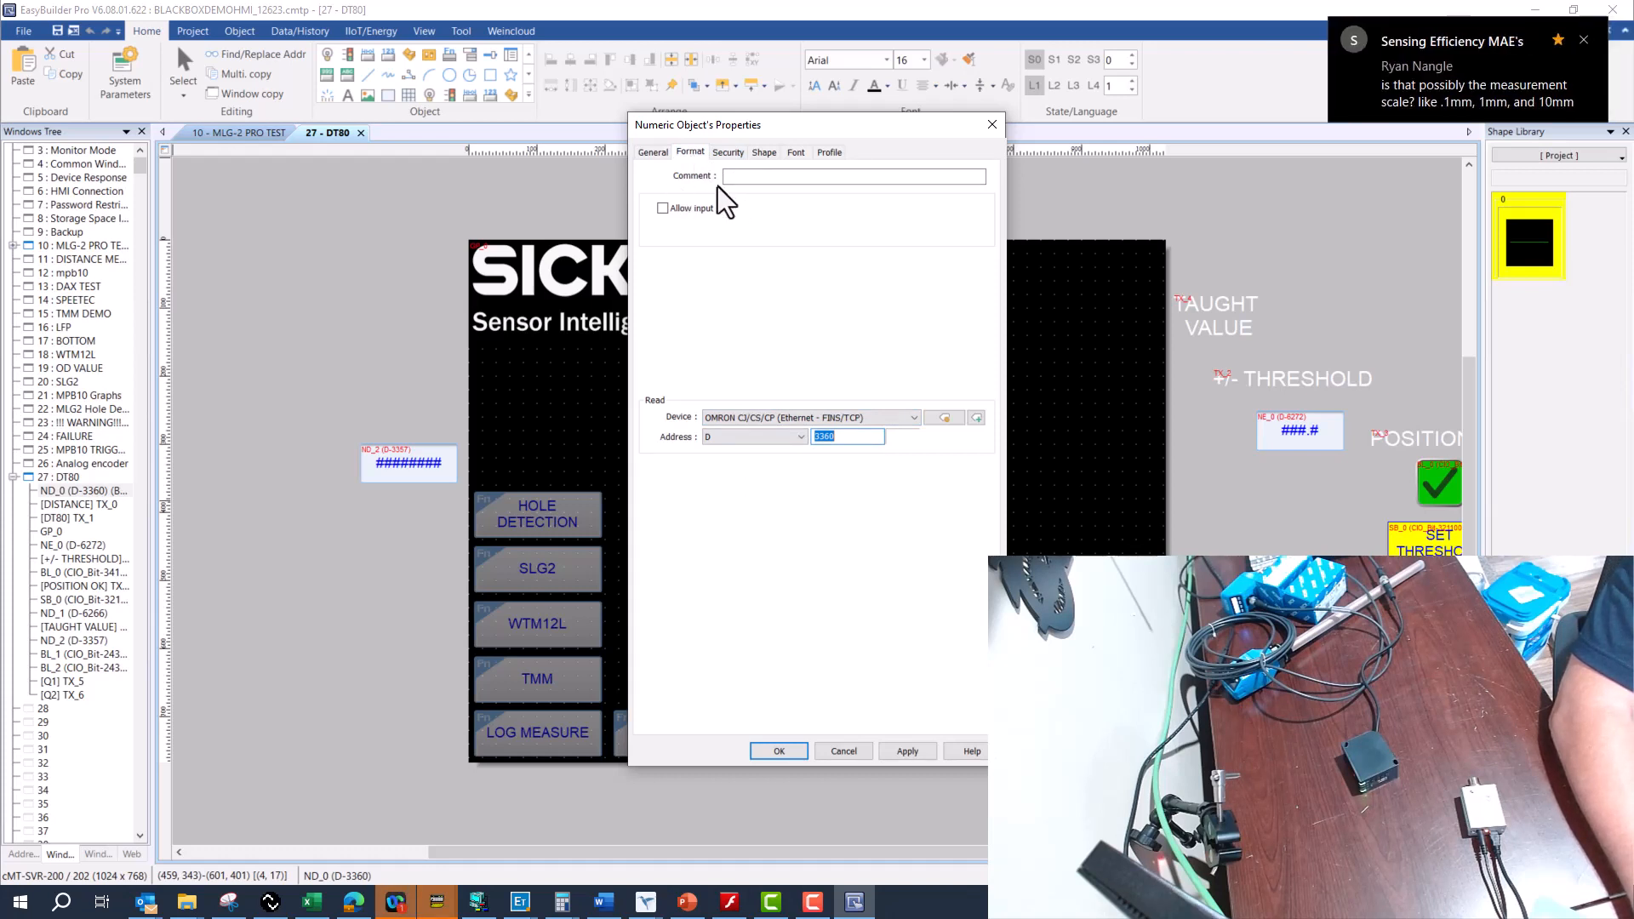
left_click(1584, 39)
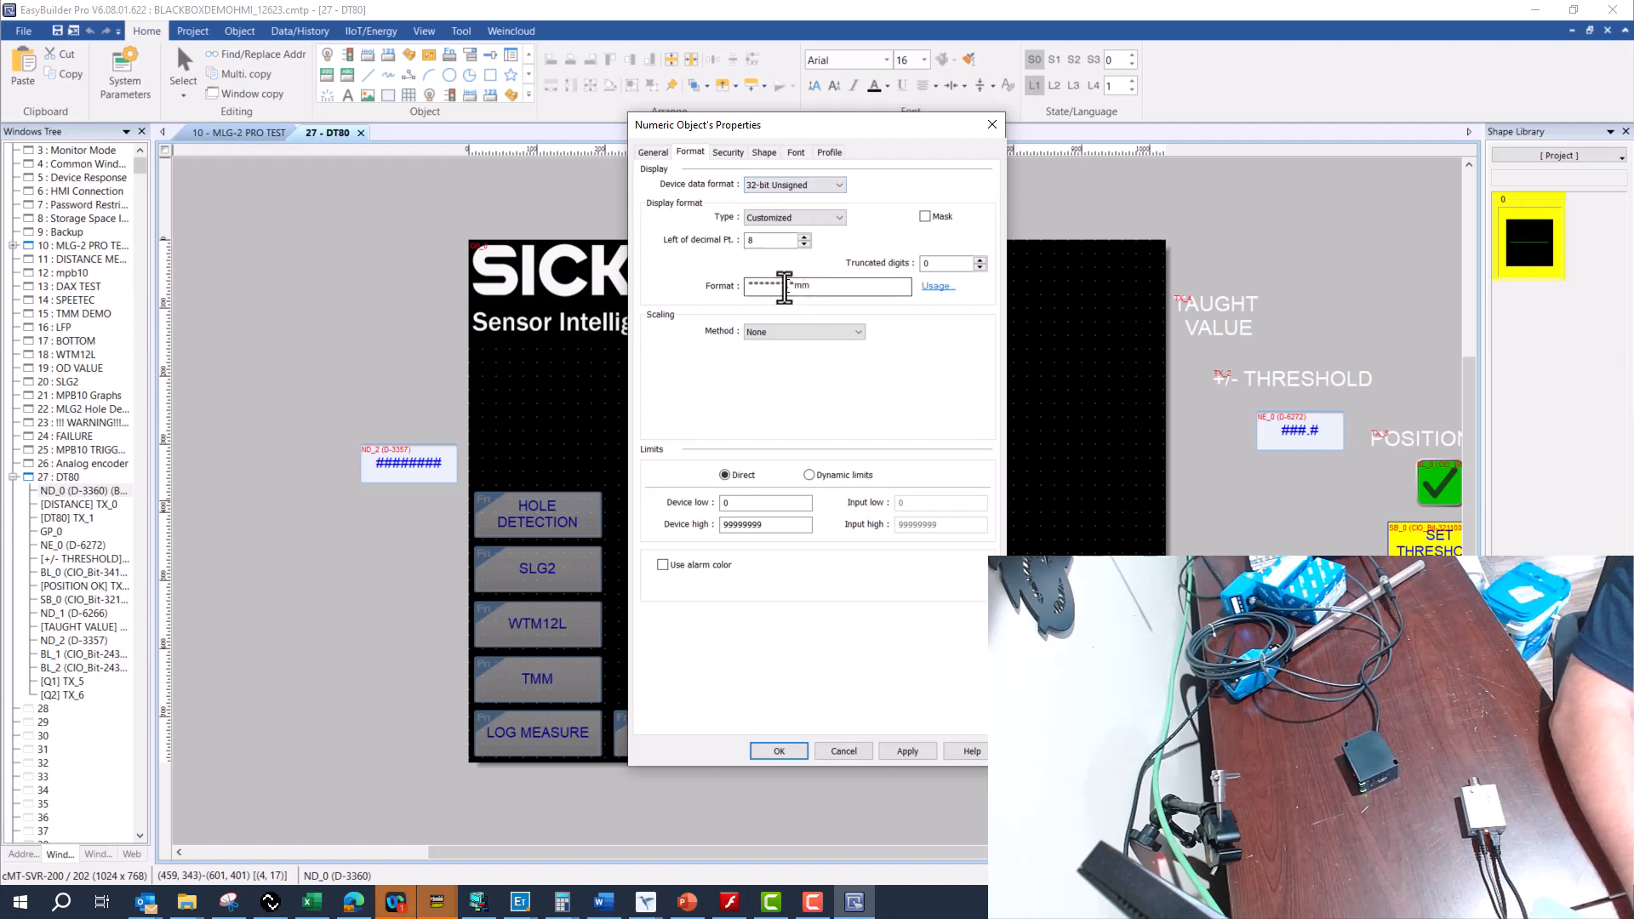
left_click_drag(785, 287, 790, 287)
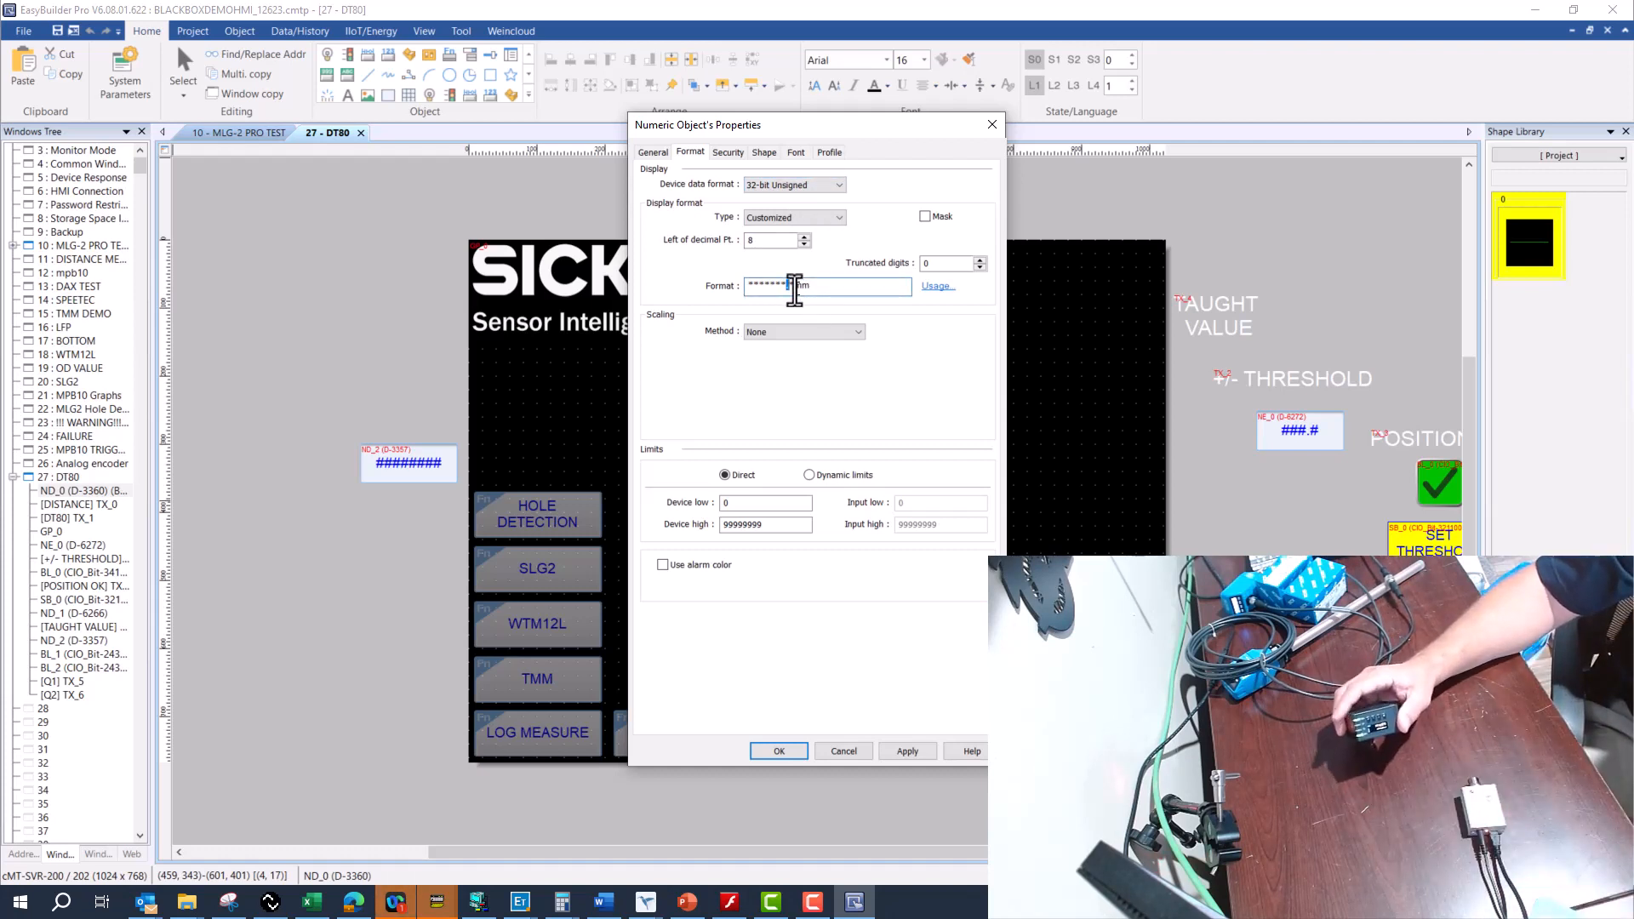
left_click(851, 752)
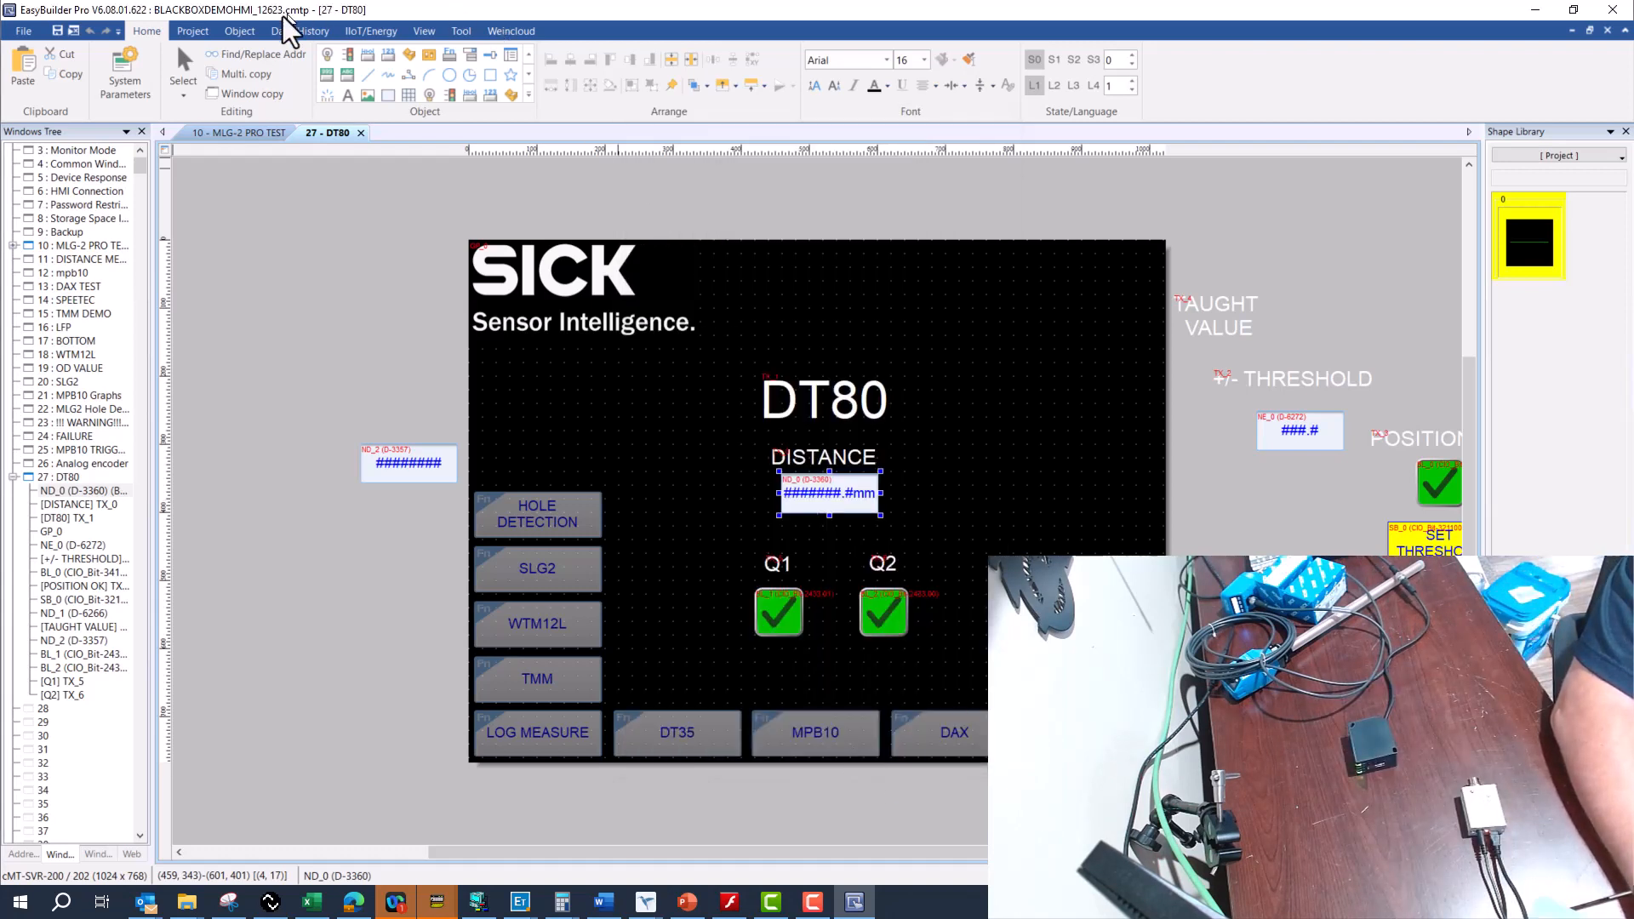
Start an online simulation of the HMI project to view the DT80 screen
left_click(193, 31)
left_click(202, 67)
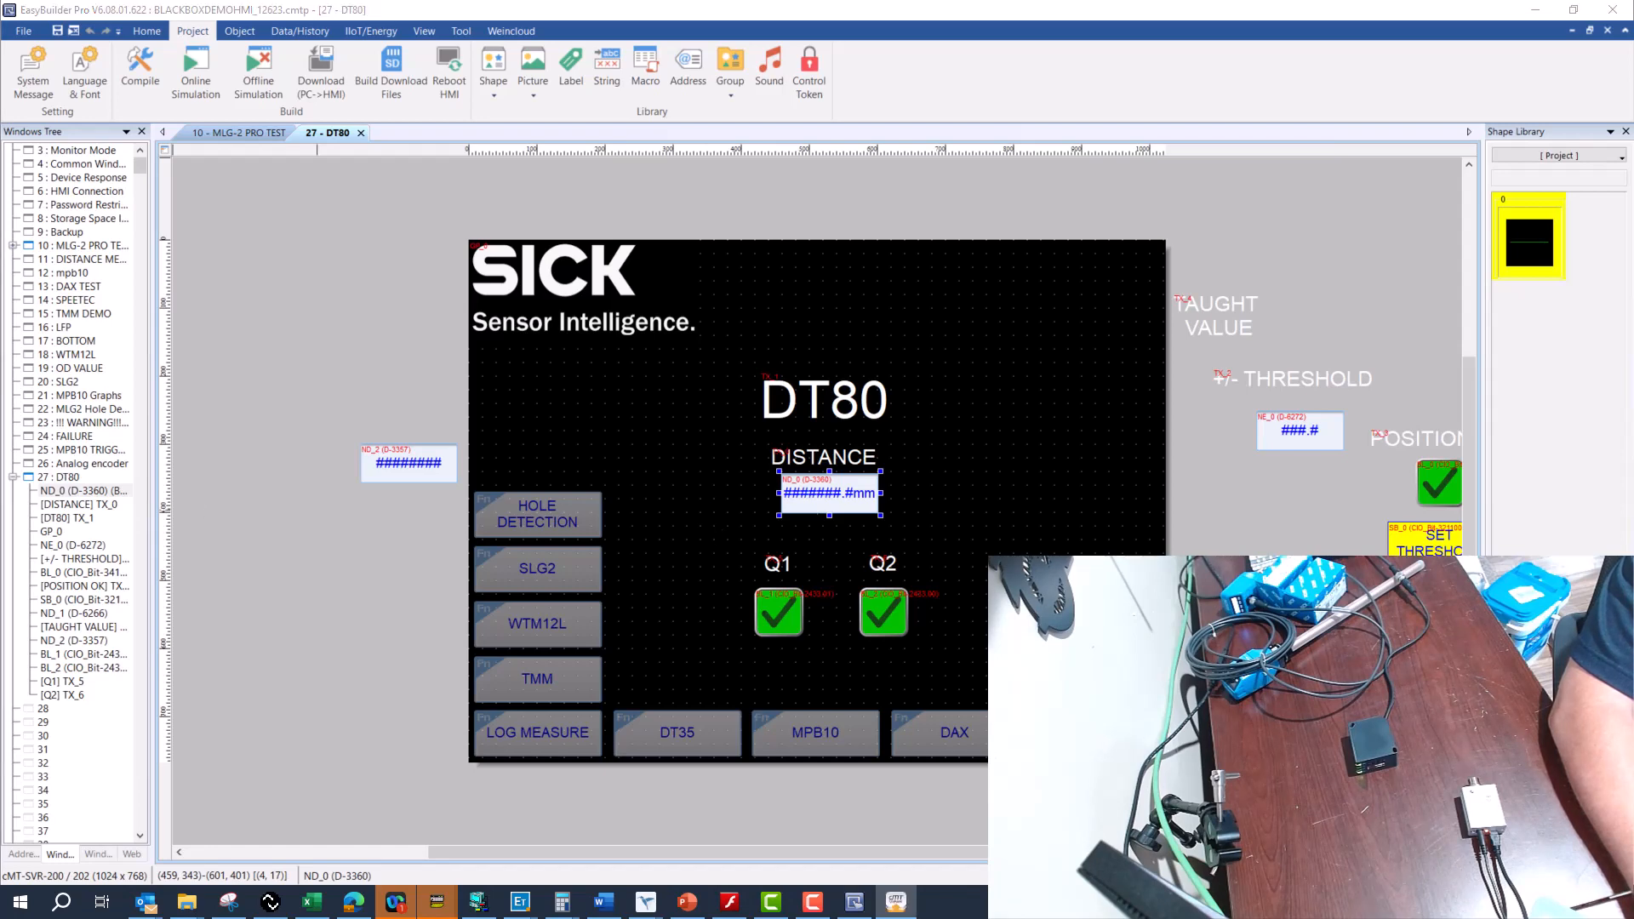
left_click_drag(0, 145, 970, 0)
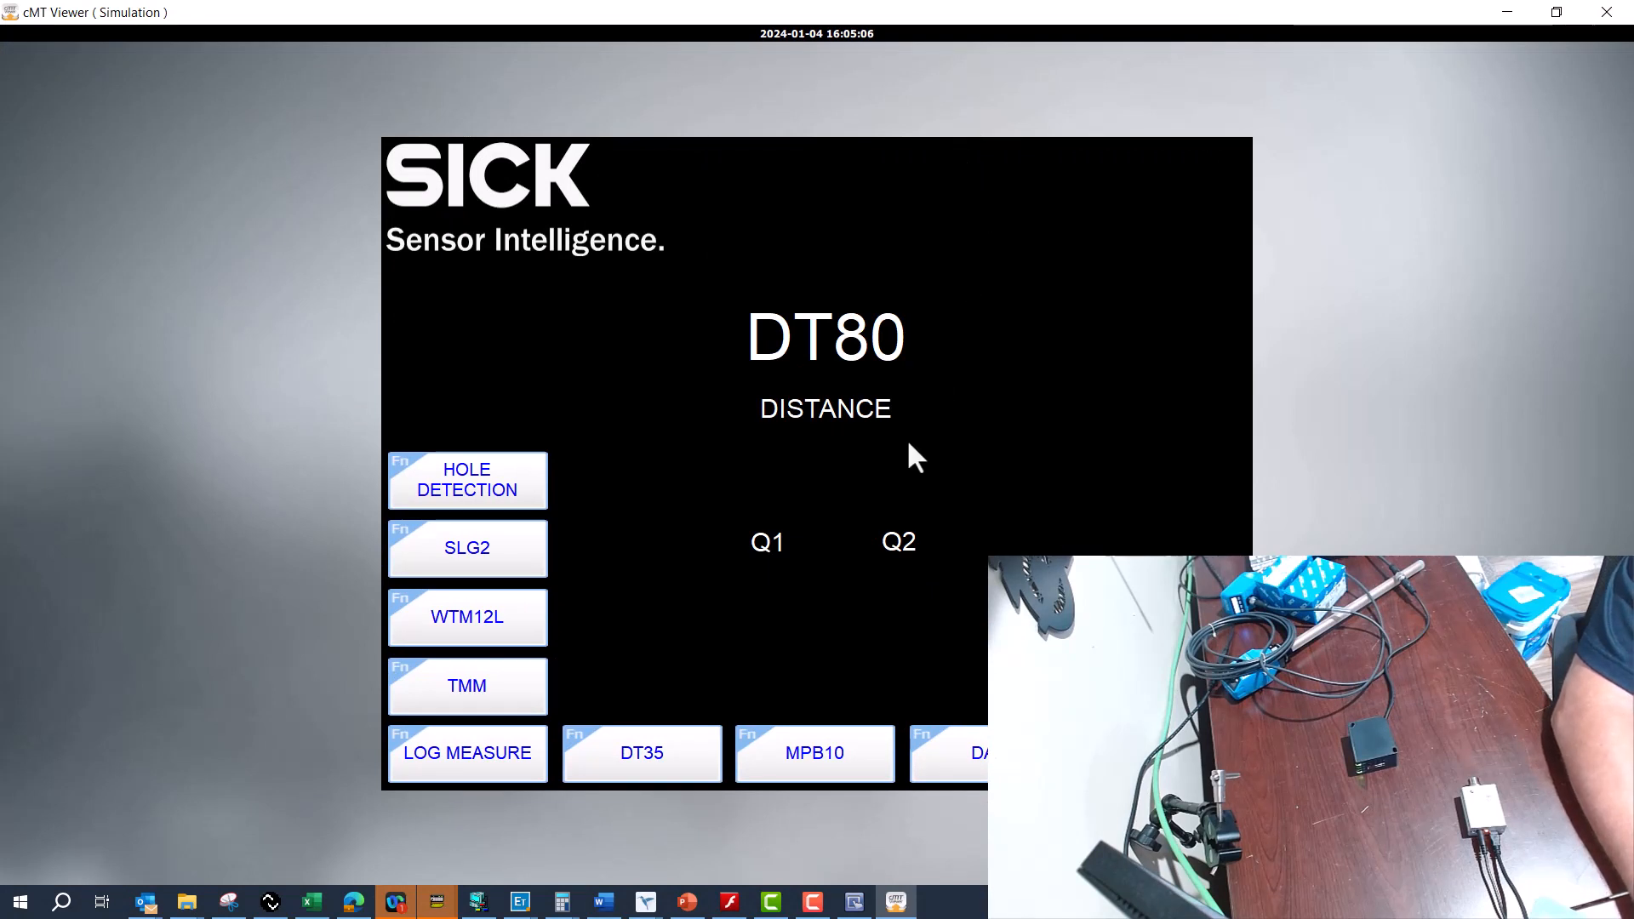